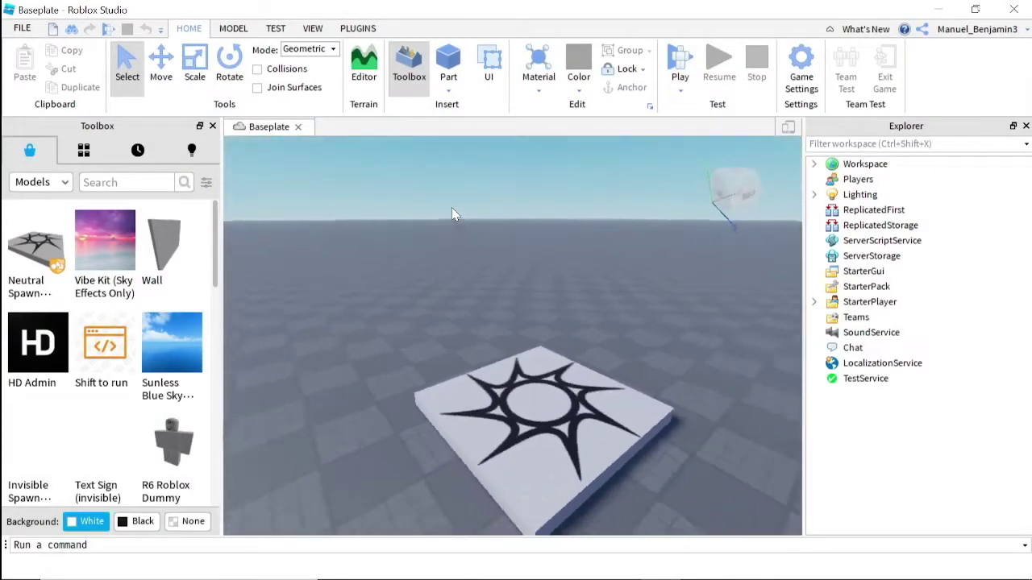
{"action": "key", "text": "w"}
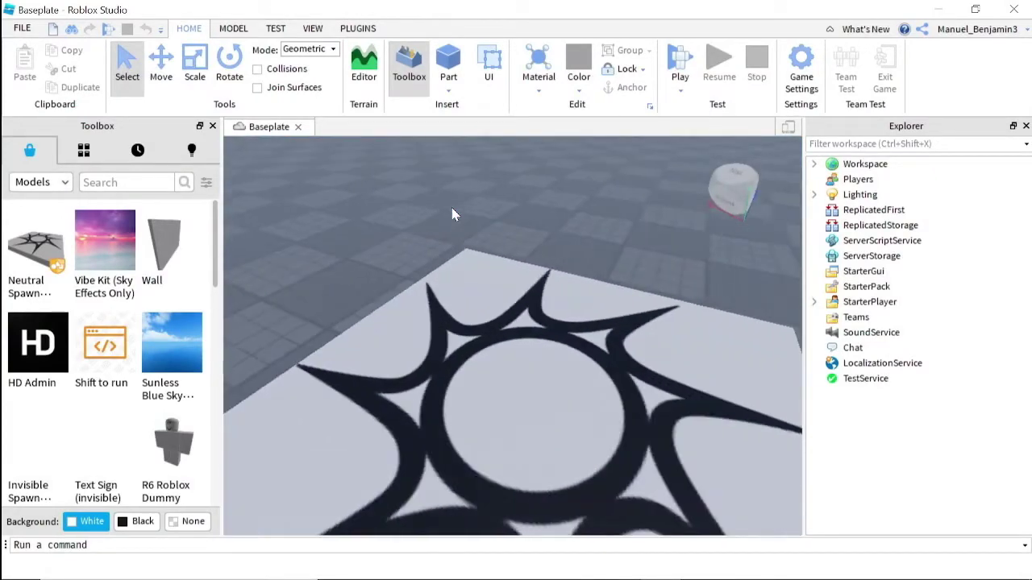
{"action": "key", "text": "w"}
{"action": "key", "text": "a"}
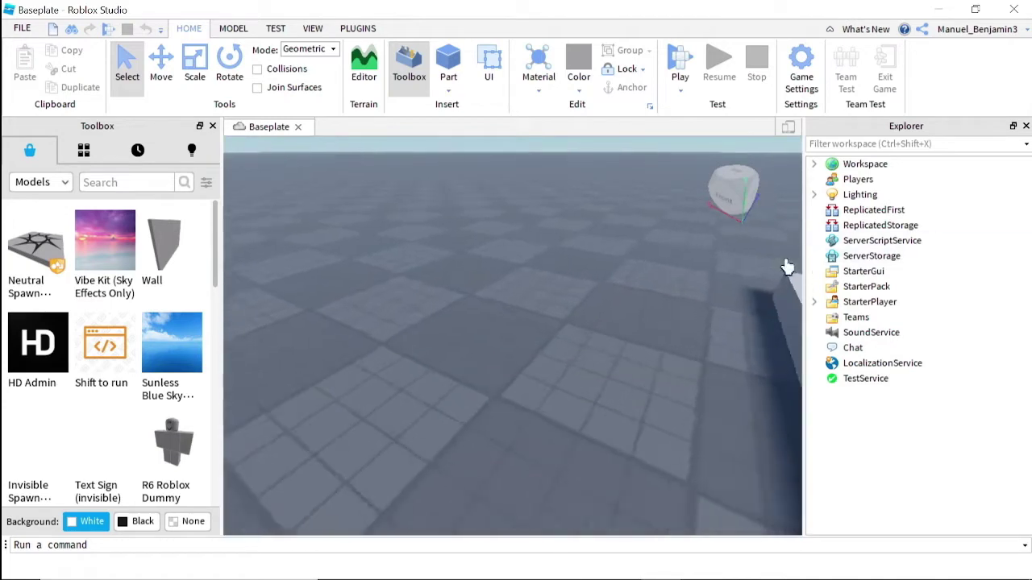
{"action": "key", "text": "s"}
{"action": "key", "text": "d"}
{"action": "key", "text": "w"}
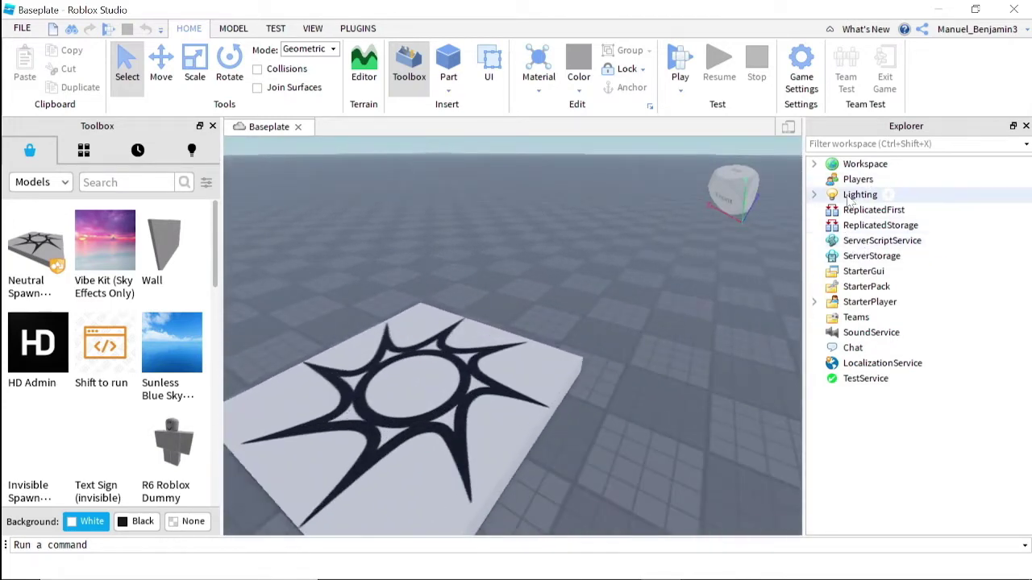
Delete the Baseplate from the Workspace, and undo the deletion.
{"action": "left_click", "coordinate": [813, 165]}
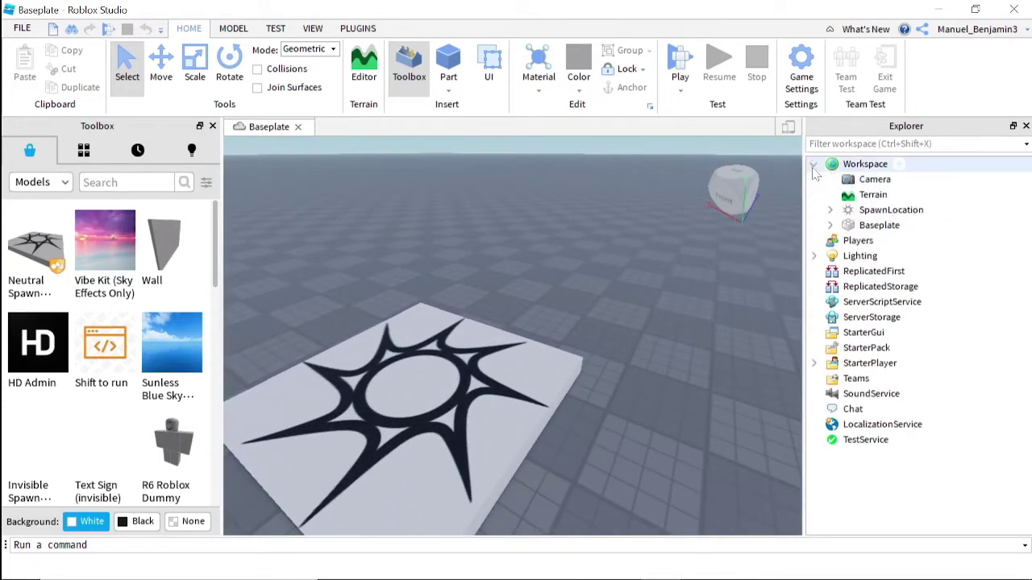
{"action": "right_click", "coordinate": [847, 228]}
{"action": "left_click", "coordinate": [834, 78]}
{"action": "scroll", "coordinate": [504, 400], "scroll_direction": "up", "scroll_amount": 3}
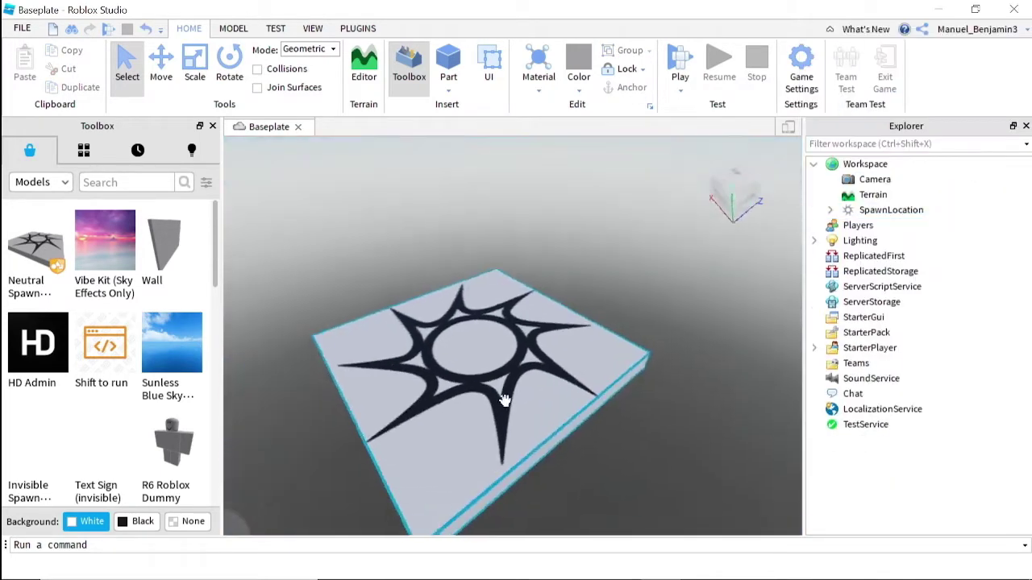
{"action": "left_click", "coordinate": [146, 29]}
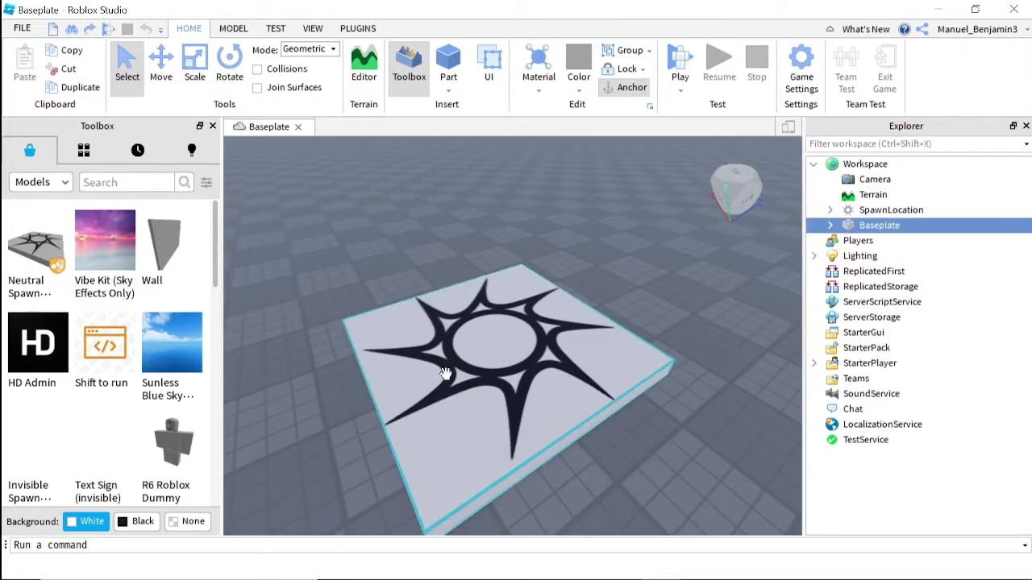
Raise the SpawnLocation above the baseplate along its vertical axis, and delete it.
{"action": "left_click", "coordinate": [495, 357]}
{"action": "scroll", "coordinate": [384, 189], "scroll_direction": "down", "scroll_amount": 3}
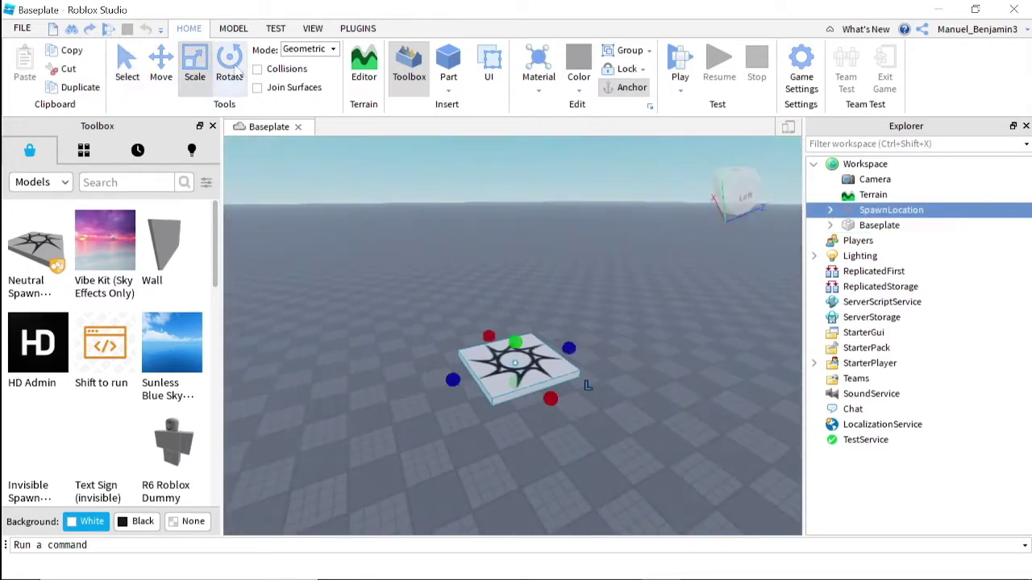
{"action": "left_click", "coordinate": [164, 58]}
{"action": "left_click_drag", "start_coordinate": [516, 301], "coordinate": [537, 75]}
{"action": "right_click_drag", "start_coordinate": [568, 287], "coordinate": [568, 287]}
{"action": "scroll", "coordinate": [568, 287], "scroll_direction": "down", "scroll_amount": 3}
{"action": "scroll", "coordinate": [569, 294], "scroll_direction": "up", "scroll_amount": 3}
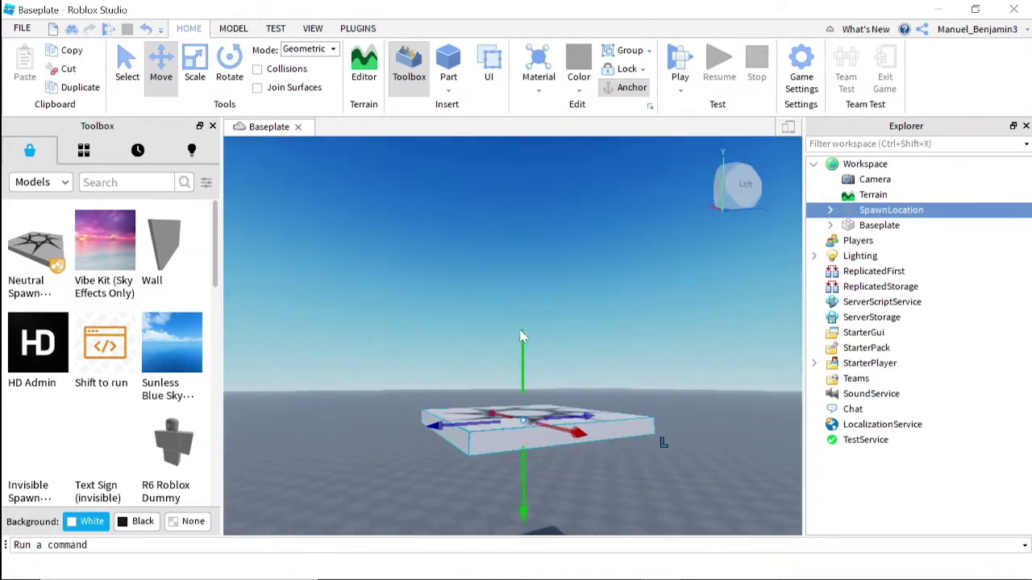
{"action": "key", "text": "Delete"}
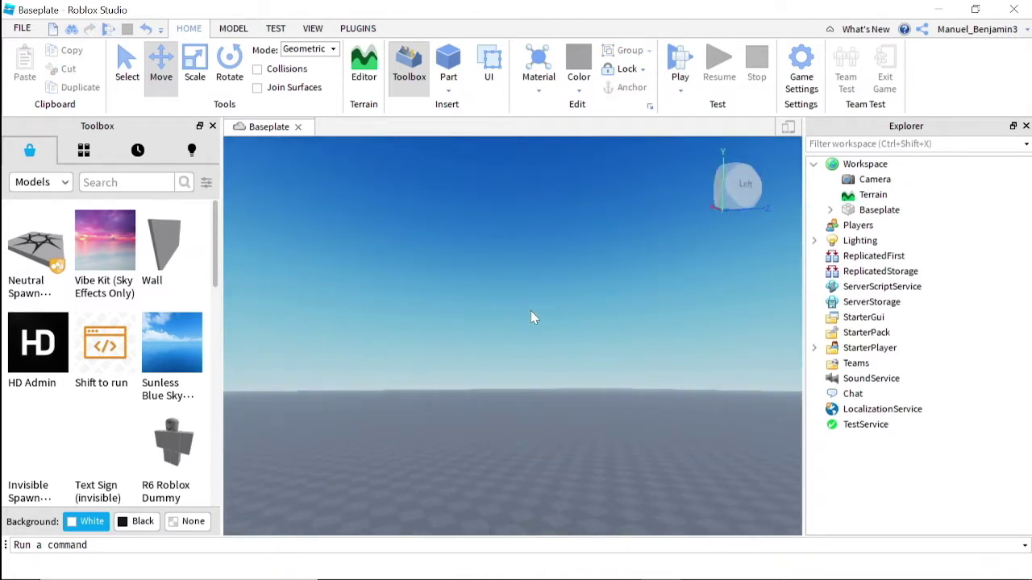
Insert a new block part on the baseplate and give it the Diamond Plate material.
{"action": "right_click_drag", "start_coordinate": [531, 317], "coordinate": [531, 317]}
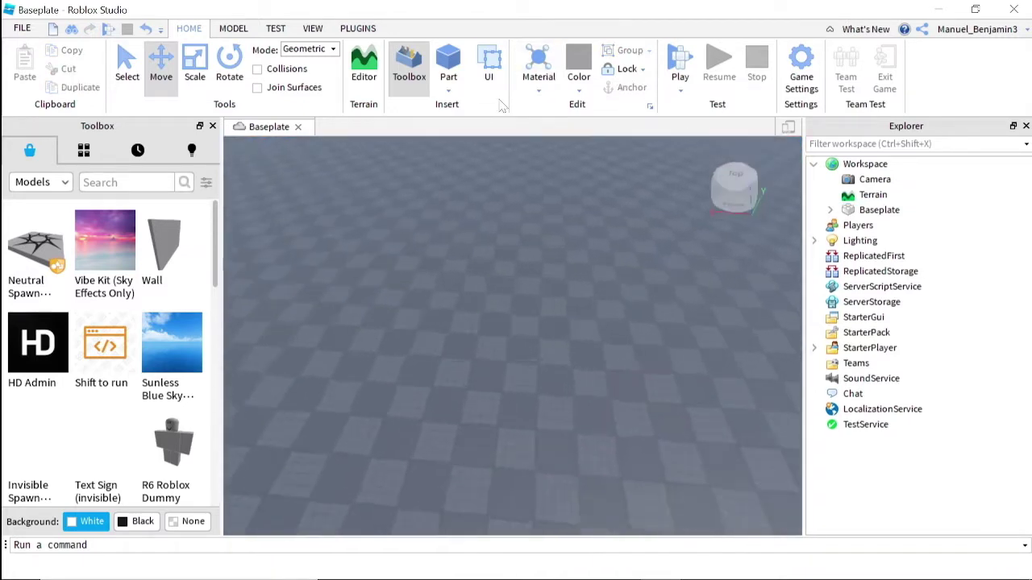
{"action": "left_click", "coordinate": [448, 64]}
{"action": "left_click", "coordinate": [539, 89]}
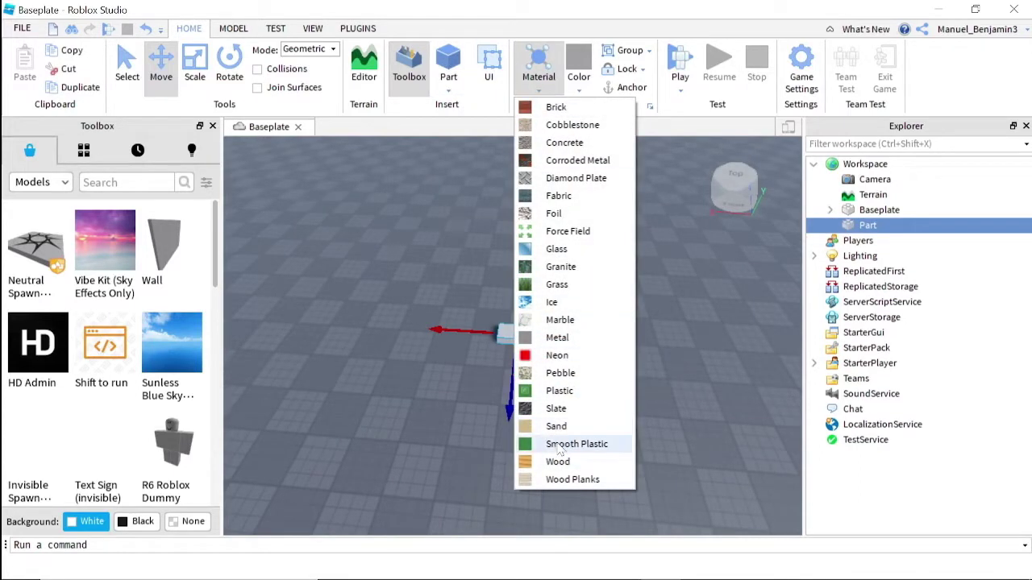
{"action": "left_click", "coordinate": [620, 187]}
Change the new part's material to Grass and its colour to a medium green.
{"action": "left_click", "coordinate": [545, 90]}
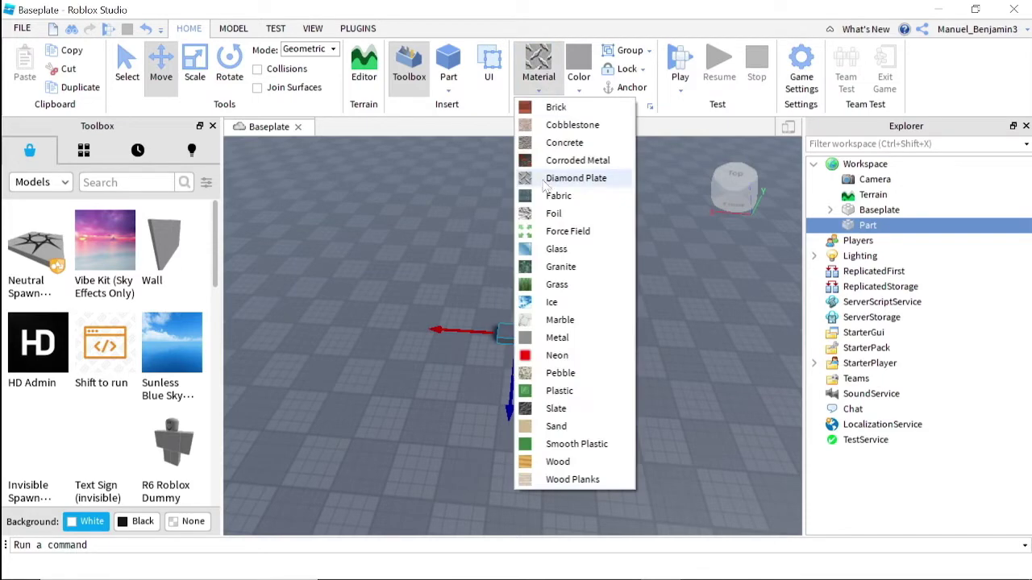
{"action": "left_click", "coordinate": [551, 284]}
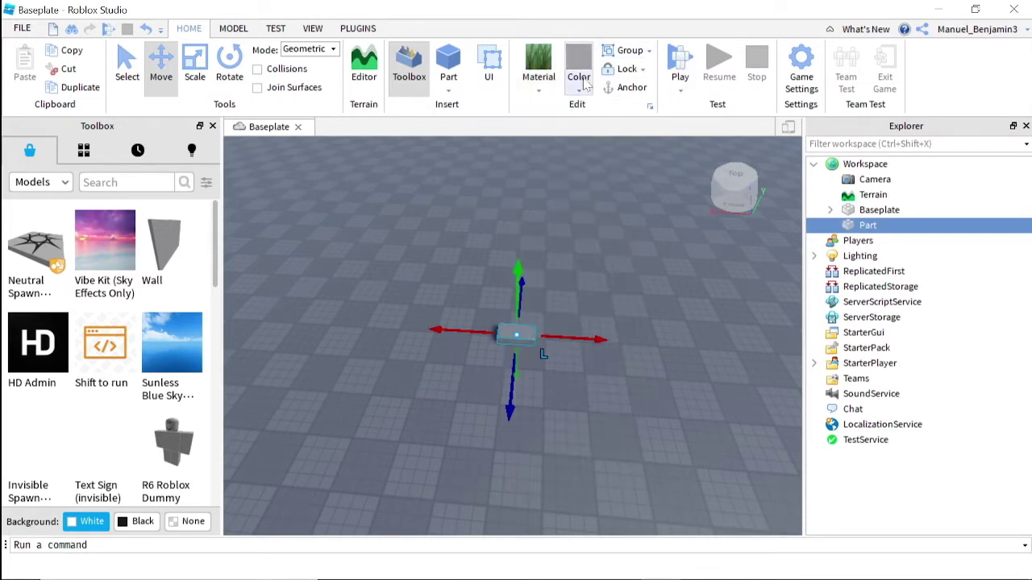
{"action": "left_click", "coordinate": [586, 83]}
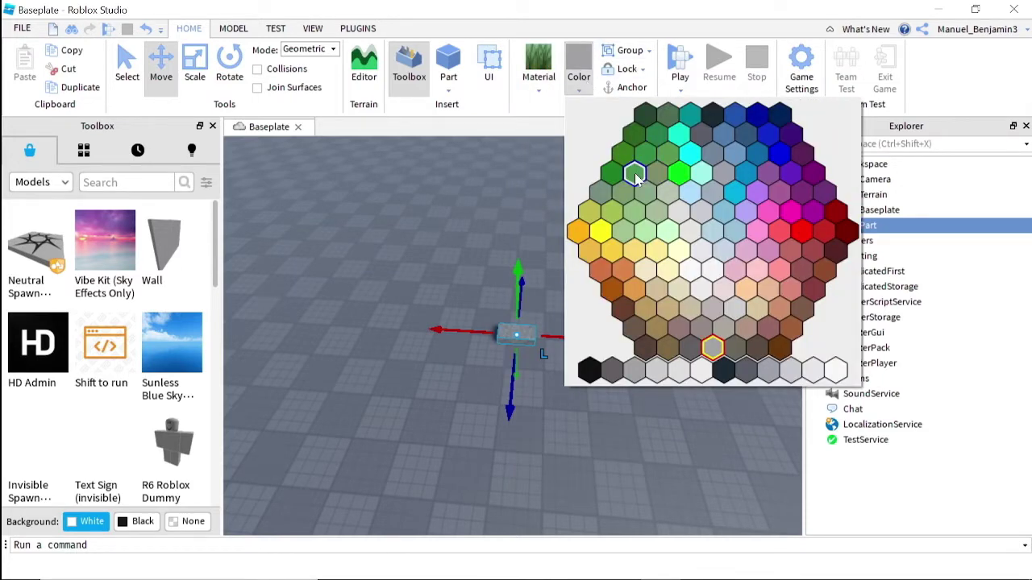
{"action": "left_click", "coordinate": [635, 174]}
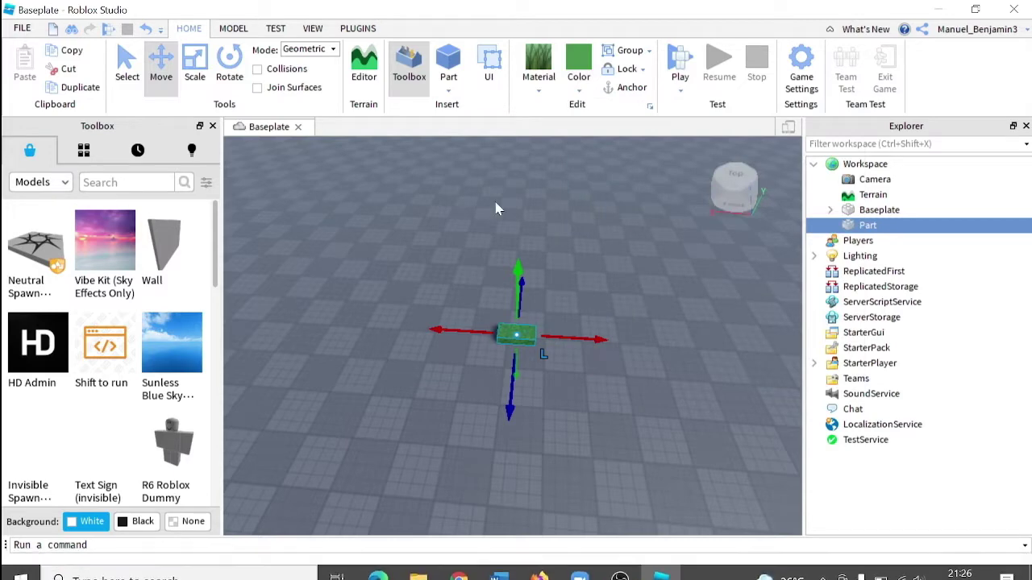
Scale the green grass part along its blue Z axis to form a long narrow strip.
{"action": "scroll", "coordinate": [509, 215], "scroll_direction": "up", "scroll_amount": 4}
{"action": "right_click_drag", "start_coordinate": [508, 215], "coordinate": [509, 215]}
{"action": "scroll", "coordinate": [509, 215], "scroll_direction": "down", "scroll_amount": 3}
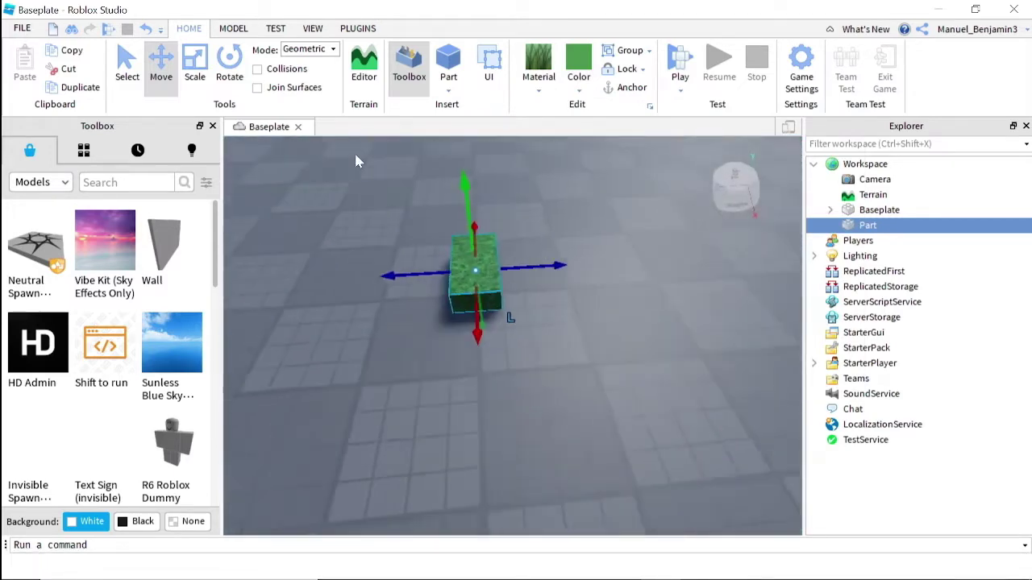
{"action": "key", "text": "s"}
{"action": "left_click_drag", "start_coordinate": [449, 292], "coordinate": [107, 290]}
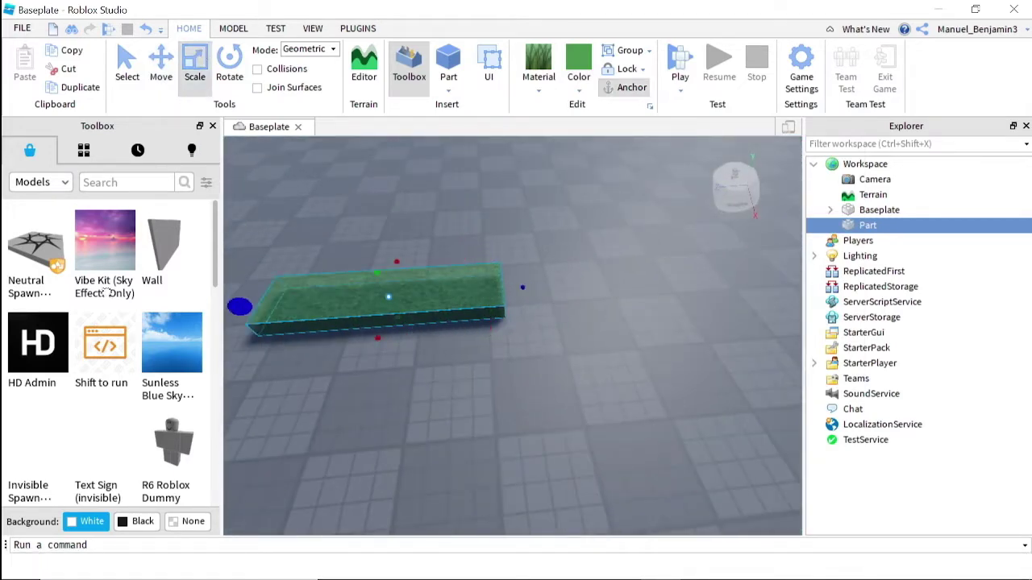
{"action": "key", "text": "s"}
{"action": "right_click_drag", "start_coordinate": [455, 275], "coordinate": [436, 287]}
{"action": "scroll", "coordinate": [436, 294], "scroll_direction": "down", "scroll_amount": 2}
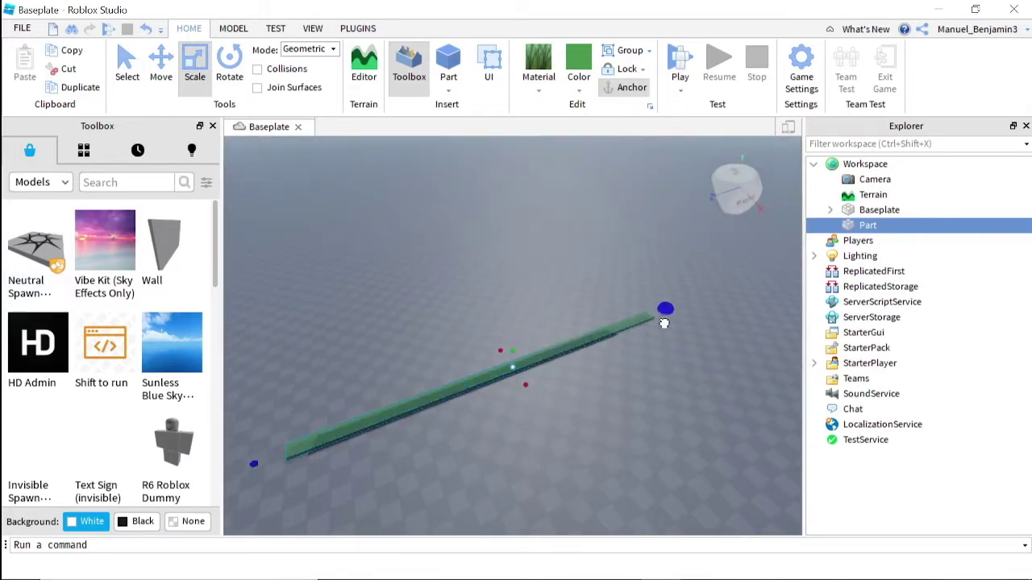
{"action": "left_click_drag", "start_coordinate": [661, 325], "coordinate": [656, 325]}
{"action": "key", "text": "w"}
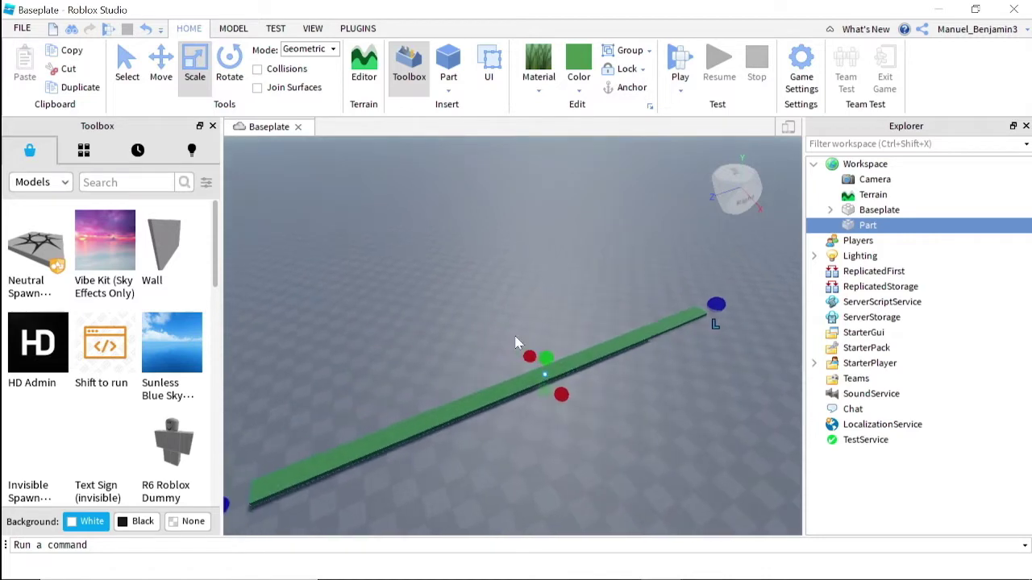
Widen the green strip along its red X axis to form a broad, roughly square ground slab.
{"action": "right_click_drag", "start_coordinate": [516, 341], "coordinate": [520, 341]}
{"action": "left_click_drag", "start_coordinate": [475, 358], "coordinate": [637, 356]}
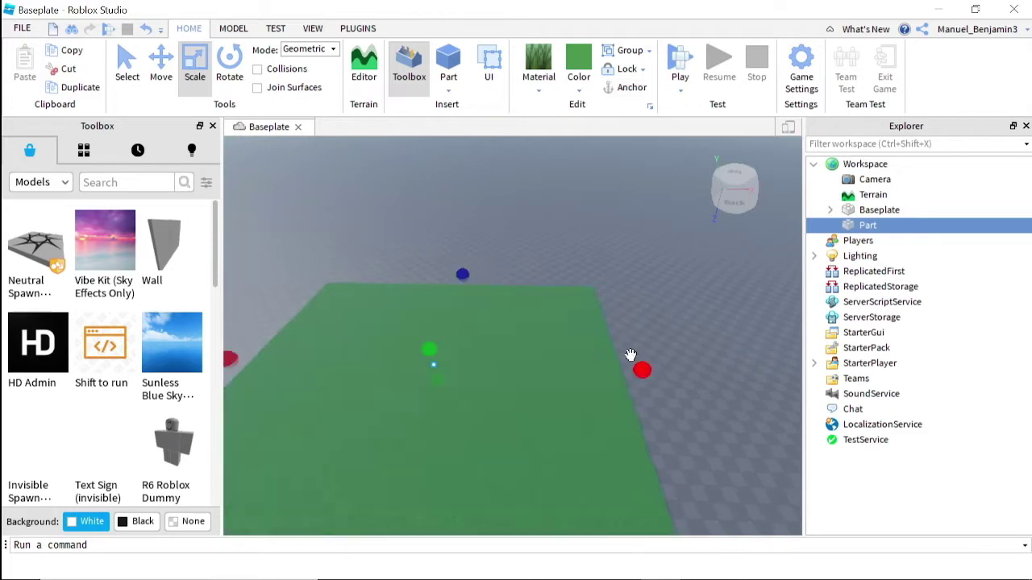
{"action": "key", "text": "s"}
{"action": "right_click_drag", "start_coordinate": [602, 314], "coordinate": [602, 314]}
{"action": "right_click_drag", "start_coordinate": [635, 415], "coordinate": [666, 452]}
{"action": "left_click_drag", "start_coordinate": [362, 430], "coordinate": [252, 508]}
{"action": "key", "text": "s"}
{"action": "right_click_drag", "start_coordinate": [450, 230], "coordinate": [450, 231]}
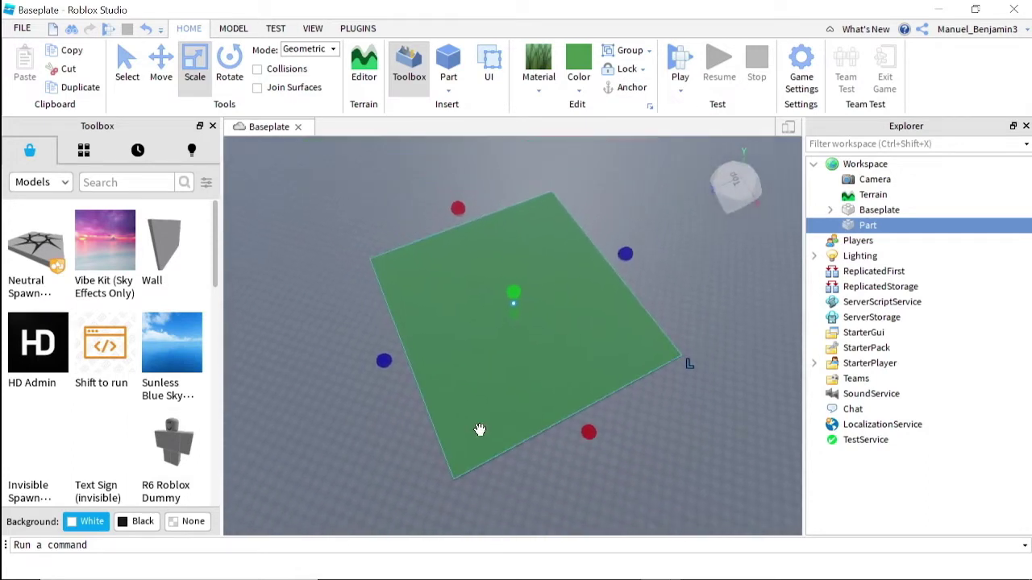
Enlarge the green ground slab further along both its Z and X axes.
{"action": "left_click_drag", "start_coordinate": [383, 361], "coordinate": [253, 399]}
{"action": "left_click_drag", "start_coordinate": [535, 462], "coordinate": [635, 534]}
{"action": "right_click_drag", "start_coordinate": [633, 276], "coordinate": [633, 276]}
{"action": "key", "text": "w"}
{"action": "scroll", "coordinate": [632, 276], "scroll_direction": "up", "scroll_amount": 2}
{"action": "key", "text": "s"}
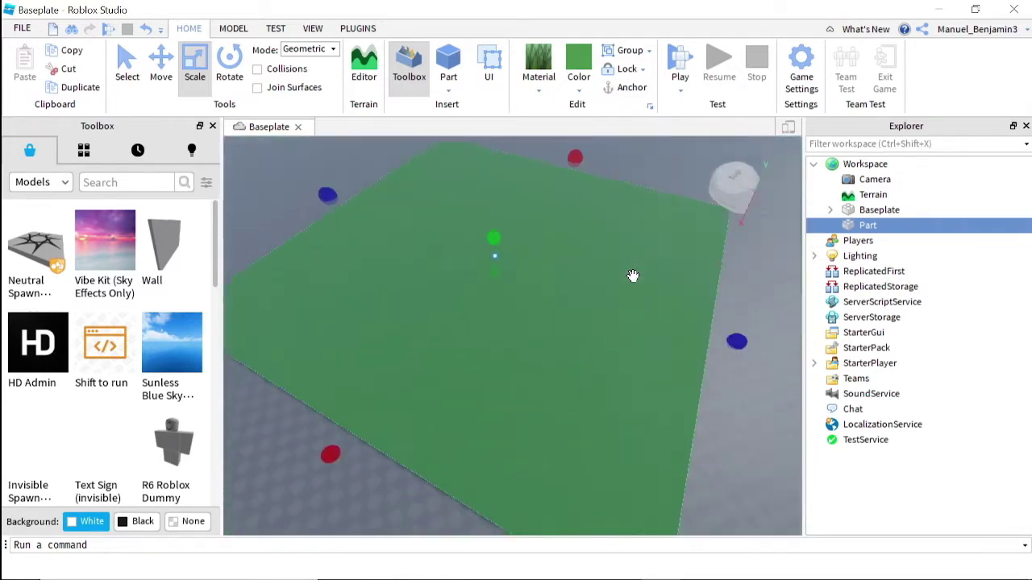
{"action": "scroll", "coordinate": [633, 276], "scroll_direction": "down", "scroll_amount": 4}
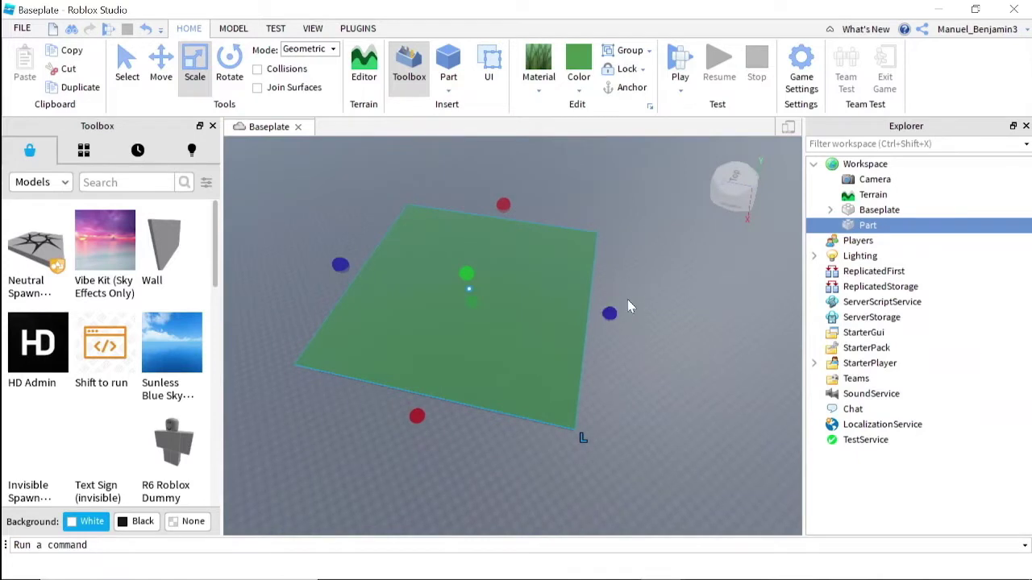
{"action": "left_click_drag", "start_coordinate": [611, 311], "coordinate": [573, 363]}
{"action": "mouse_move", "coordinate": [469, 438]}
{"action": "left_mouse_down"}
{"action": "mouse_move", "coordinate": [441, 482]}
{"action": "mouse_move", "coordinate": [456, 427]}
{"action": "left_mouse_up"}
Raise the green ground slab vertically so it floats above the baseplate.
{"action": "right_click_drag", "start_coordinate": [540, 228], "coordinate": [500, 215]}
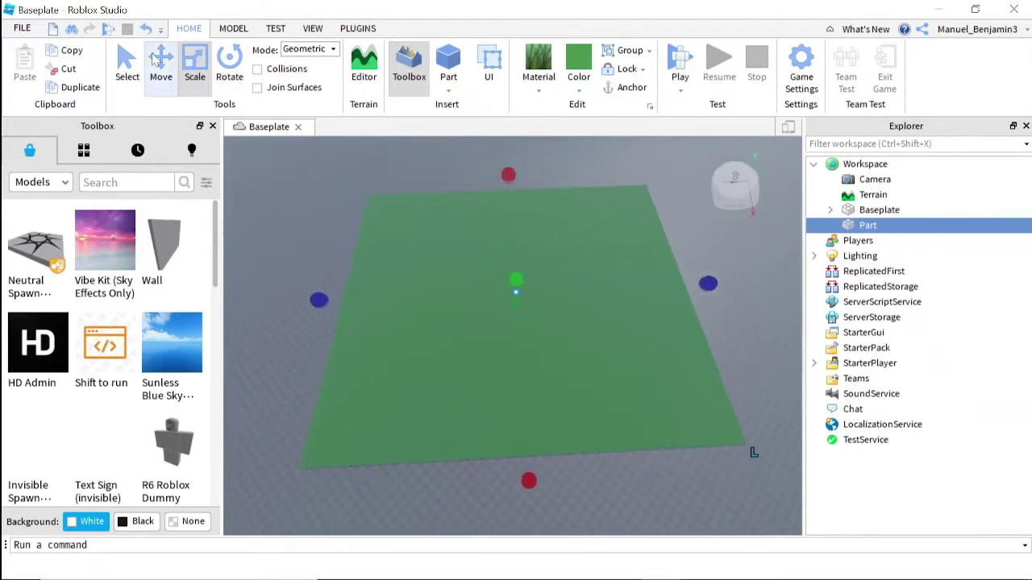
{"action": "mouse_move", "coordinate": [531, 266]}
{"action": "left_mouse_down"}
{"action": "mouse_move", "coordinate": [544, 172]}
{"action": "mouse_move", "coordinate": [549, 262]}
{"action": "left_mouse_up"}
{"action": "right_click_drag", "start_coordinate": [547, 255], "coordinate": [537, 223]}
{"action": "left_click", "coordinate": [538, 68]}
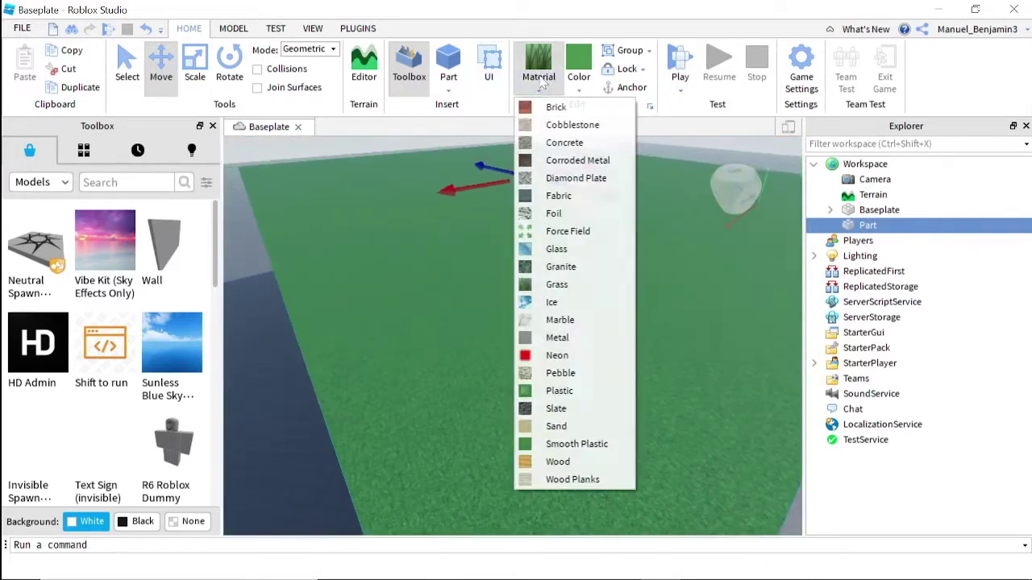
Search the Toolbox models for "rock border".
{"action": "left_click", "coordinate": [161, 187]}
{"action": "type", "text": "r"}
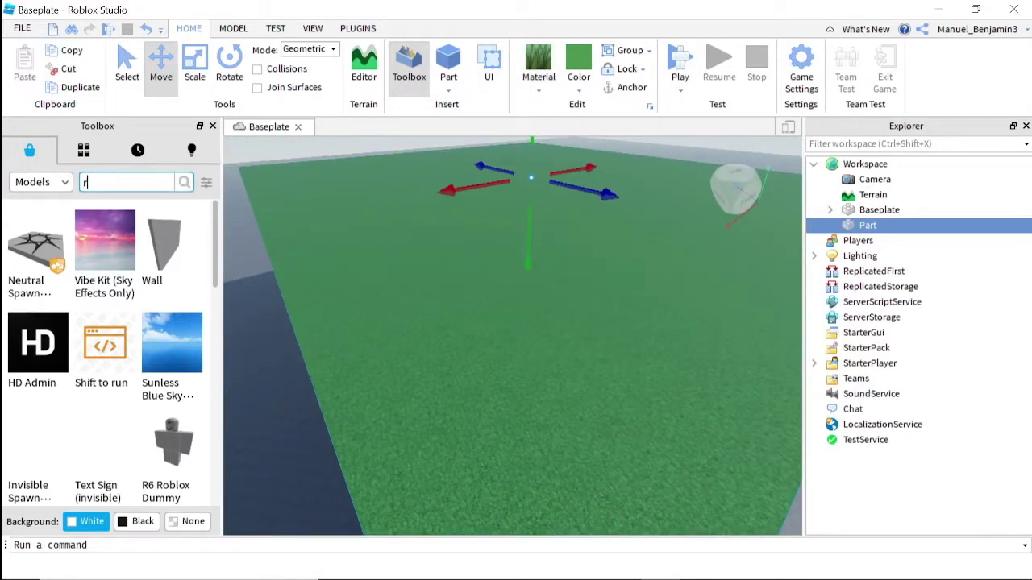
{"action": "type", "text": "ock"}
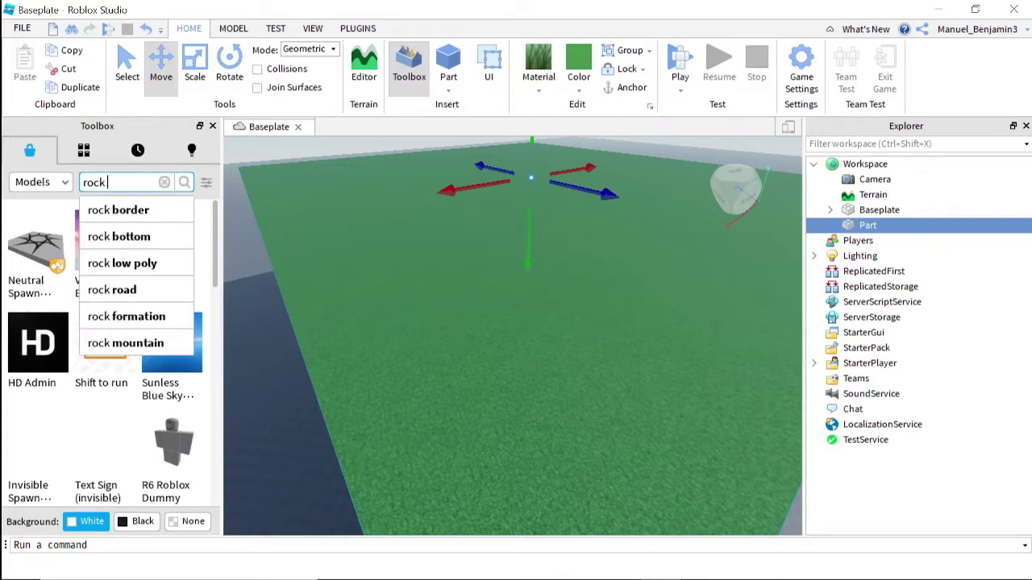
{"action": "type", "text": " border"}
{"action": "key", "text": "Return"}
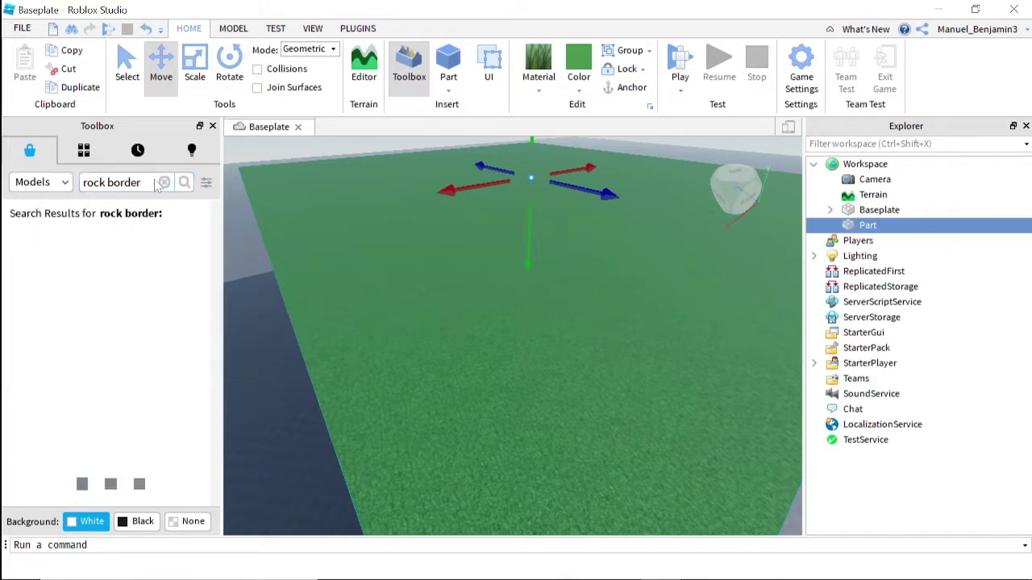
Insert the ring-shaped grey rock border model onto the green slab, inspect its fit, and delete it.
{"action": "right_click_drag", "start_coordinate": [529, 325], "coordinate": [480, 320]}
{"action": "left_click", "coordinate": [480, 320]}
{"action": "scroll", "coordinate": [480, 320], "scroll_direction": "down", "scroll_amount": 5}
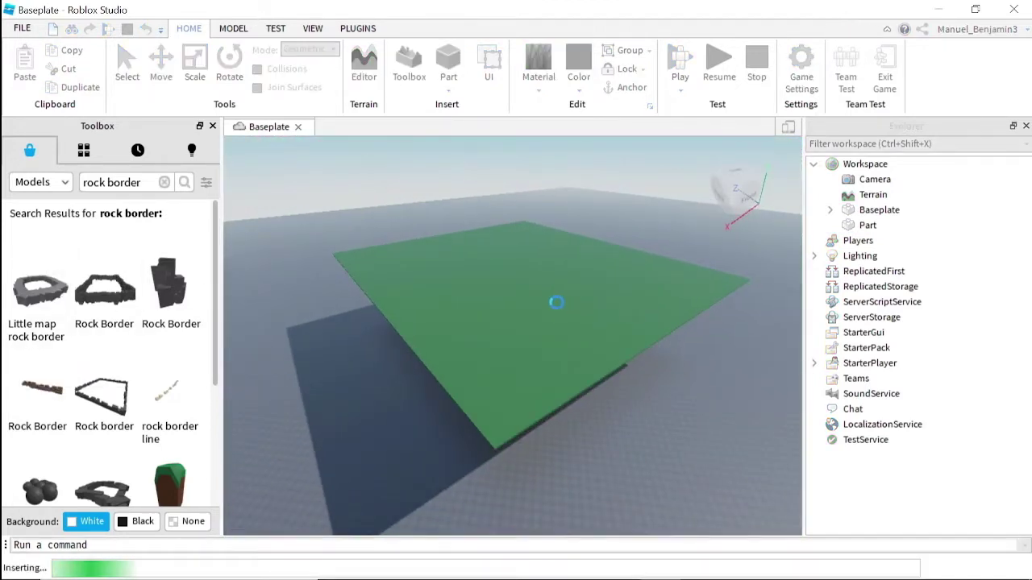
{"action": "left_click_drag", "start_coordinate": [577, 296], "coordinate": [555, 295]}
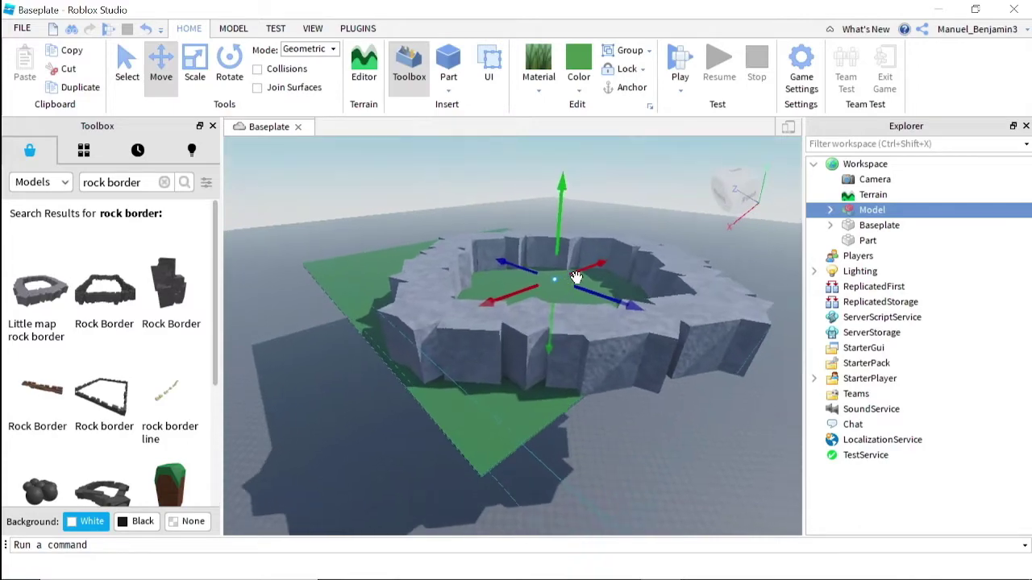
{"action": "scroll", "coordinate": [577, 277], "scroll_direction": "up", "scroll_amount": 2}
{"action": "right_click_drag", "start_coordinate": [577, 278], "coordinate": [576, 278]}
{"action": "key", "text": "w"}
{"action": "key", "text": "w"}
{"action": "key", "text": "s"}
{"action": "key", "text": "Delete"}
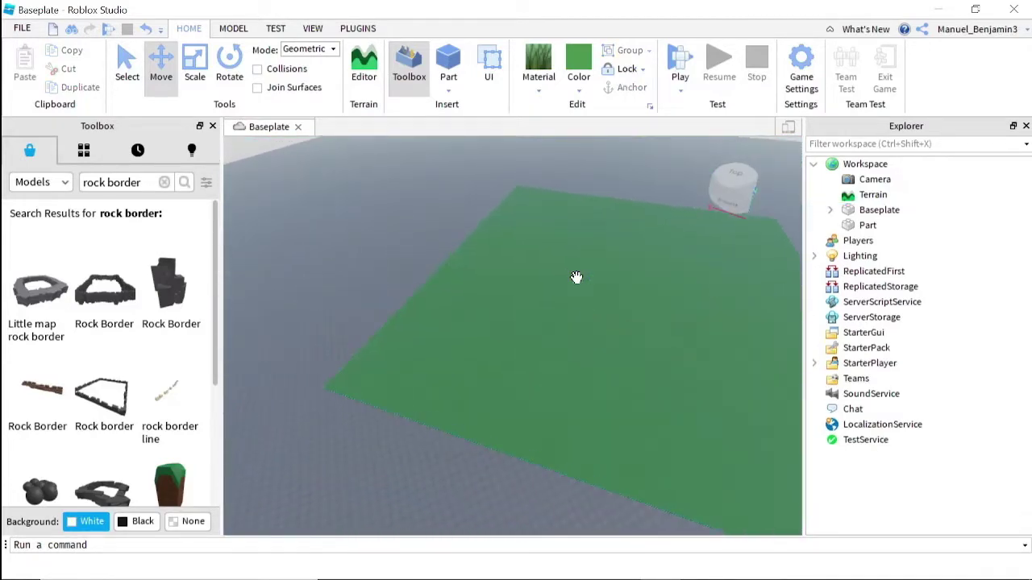
Place a dark Rock Border model on the green slab, inspect it from several sides, and delete it.
{"action": "right_click_drag", "start_coordinate": [480, 294], "coordinate": [537, 290]}
{"action": "key", "text": "w"}
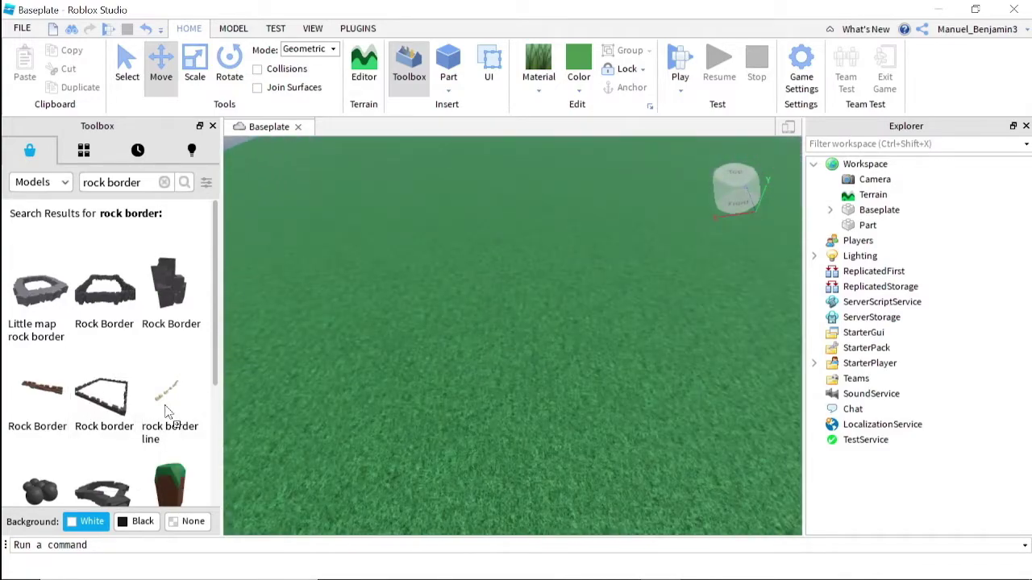
{"action": "left_click_drag", "start_coordinate": [167, 411], "coordinate": [503, 327]}
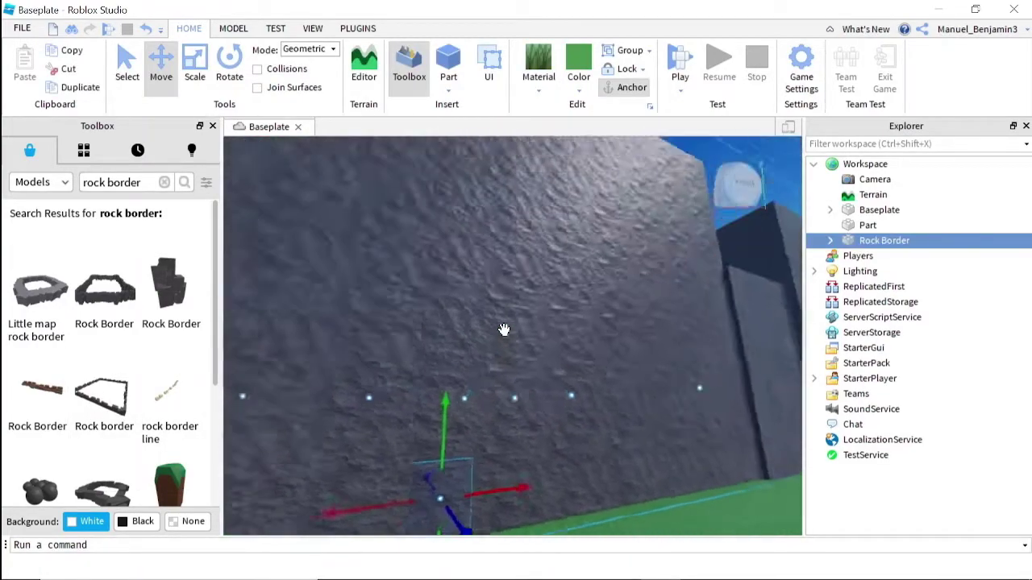
{"action": "right_click_drag", "start_coordinate": [504, 330], "coordinate": [498, 334]}
{"action": "key", "text": "w"}
{"action": "key", "text": "s"}
{"action": "key", "text": "Delete"}
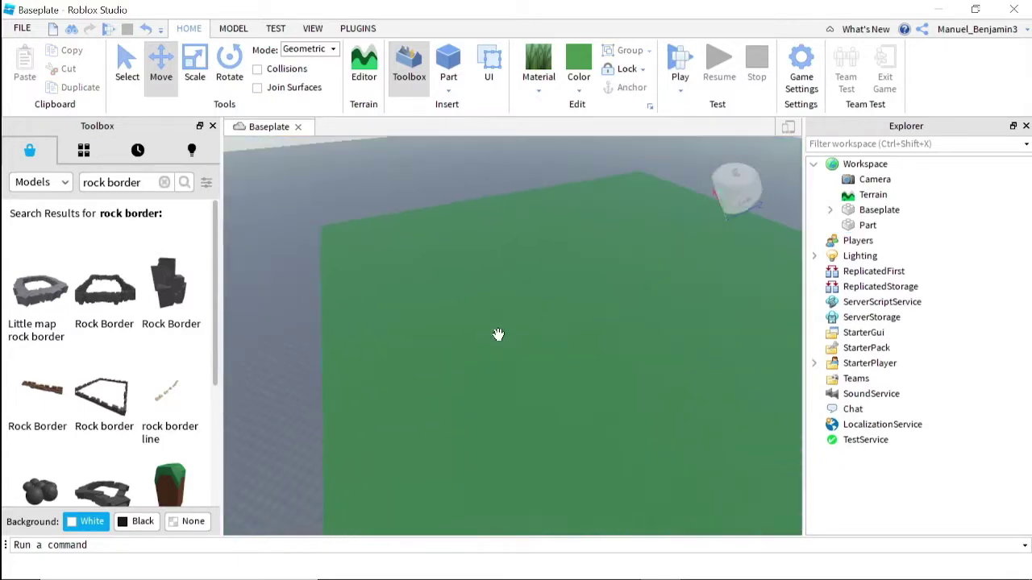
Try another rock border model from the search results on the green slab, inspect its fit, and delete it.
{"action": "scroll", "coordinate": [60, 333], "scroll_direction": "down", "scroll_amount": 2}
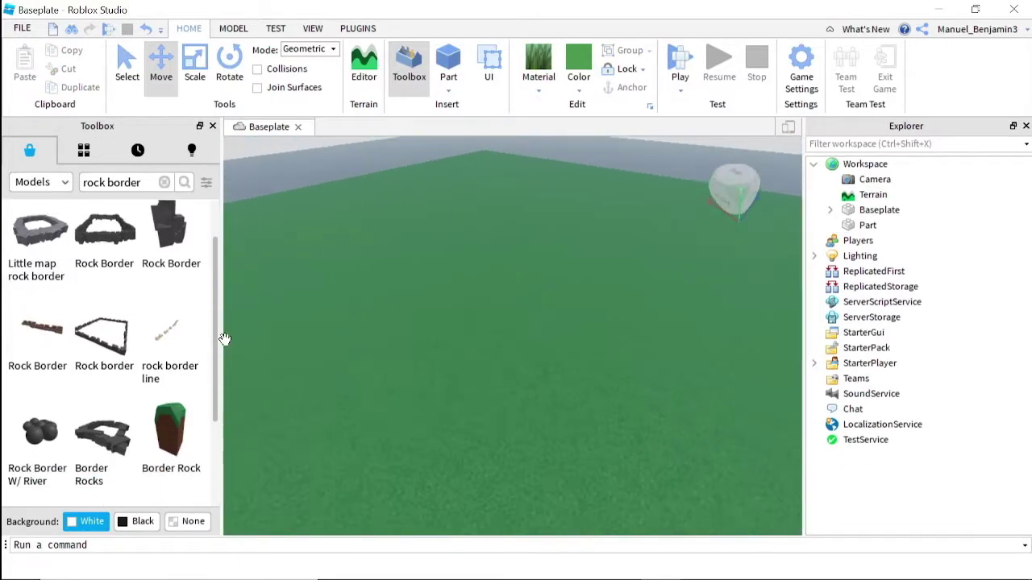
{"action": "left_click_drag", "start_coordinate": [629, 286], "coordinate": [468, 369]}
{"action": "key", "text": "s"}
{"action": "right_click_drag", "start_coordinate": [563, 310], "coordinate": [564, 311]}
{"action": "key", "text": "s"}
{"action": "key", "text": "s"}
{"action": "key", "text": "w"}
{"action": "key", "text": "s"}
{"action": "key", "text": "w"}
{"action": "key", "text": "Delete"}
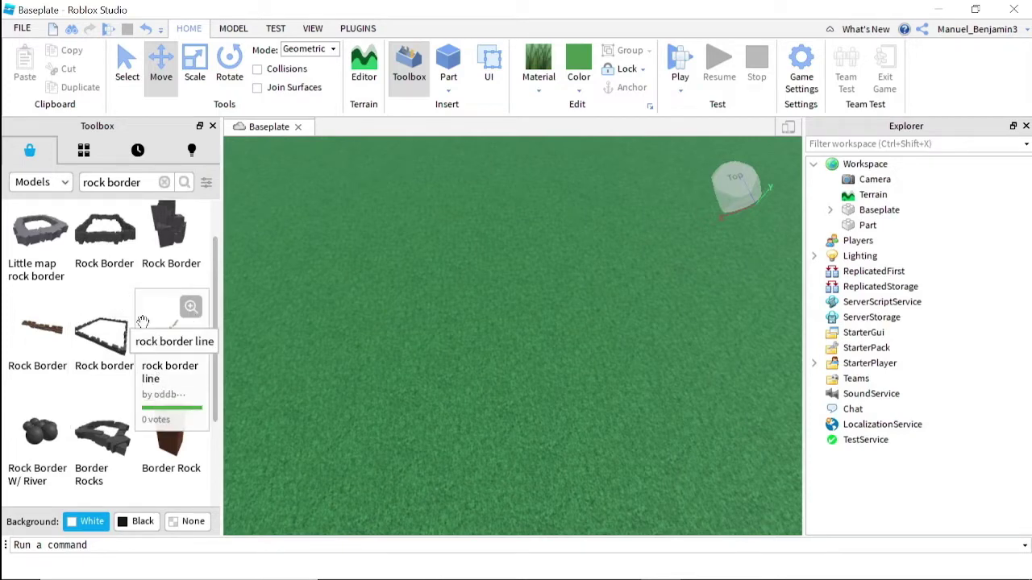
Clear the Toolbox model search and leave nothing selected in the scene.
{"action": "left_click", "coordinate": [161, 182]}
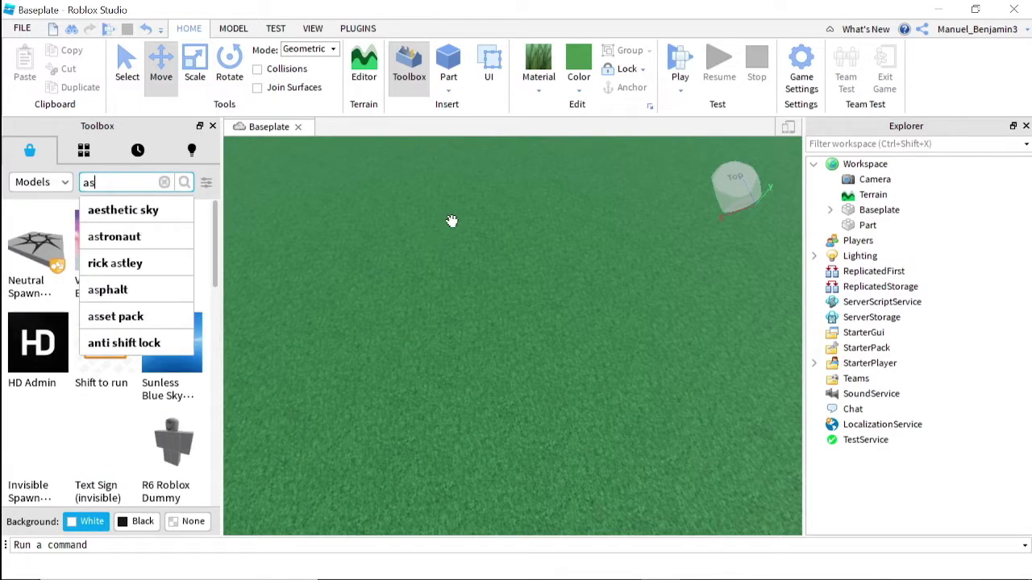
{"action": "key", "text": "BackSpace"}
{"action": "key", "text": "BackSpace"}
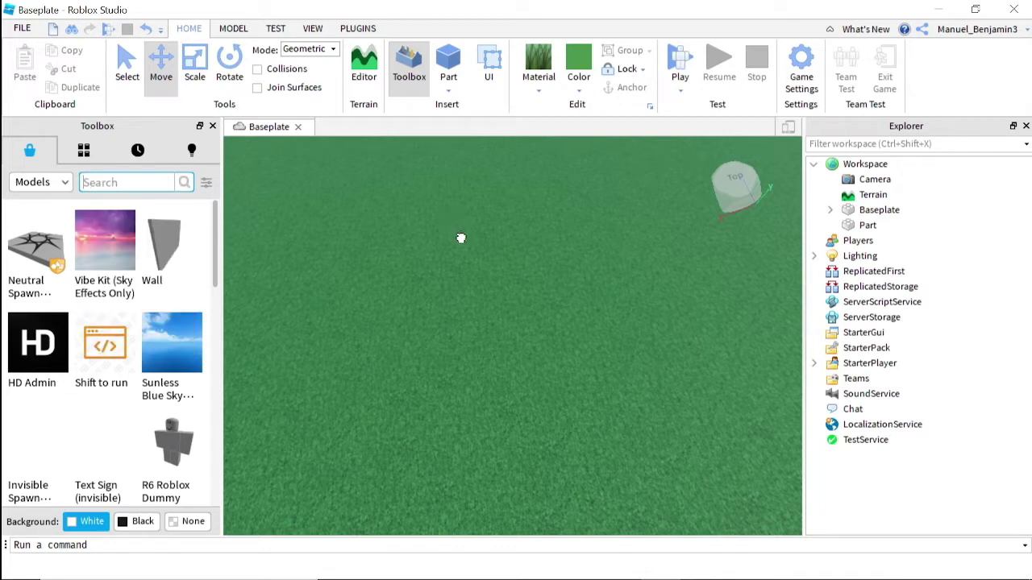
{"action": "left_click", "coordinate": [461, 238]}
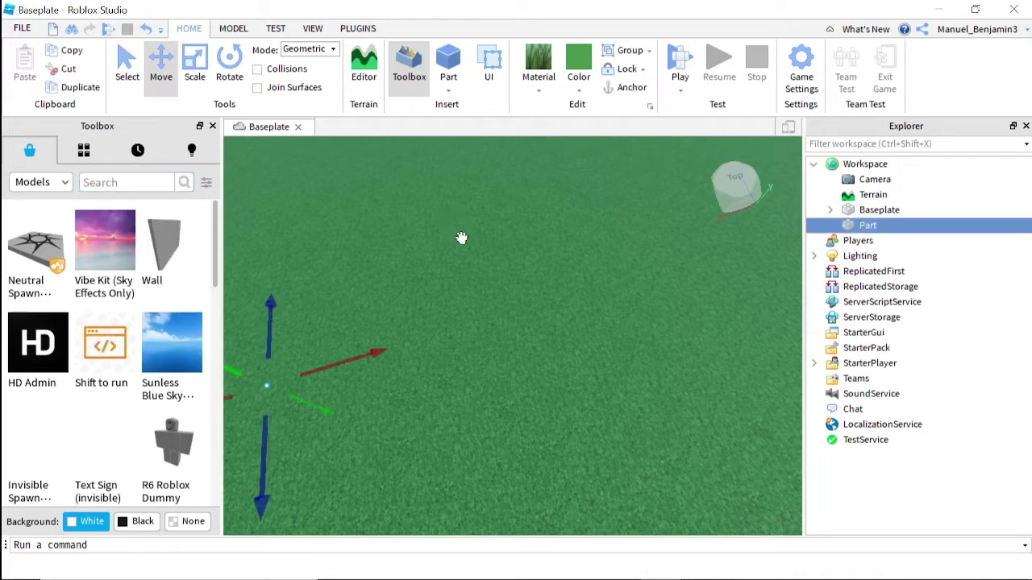
{"action": "right_click_drag", "start_coordinate": [526, 276], "coordinate": [534, 253]}
{"action": "left_click", "coordinate": [532, 295]}
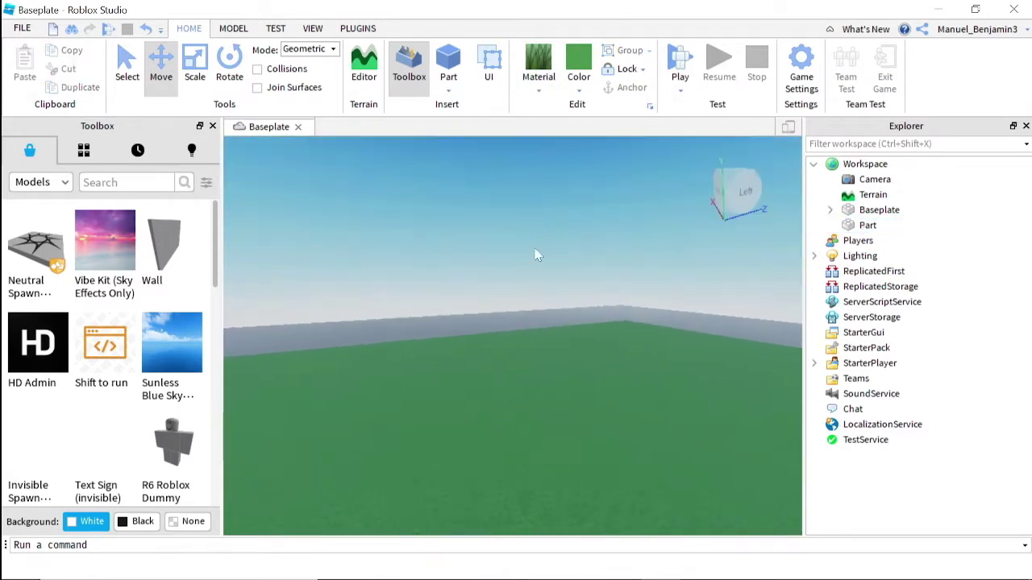
Set the material for new parts to Slate and their color to grey.
{"action": "left_click", "coordinate": [538, 81]}
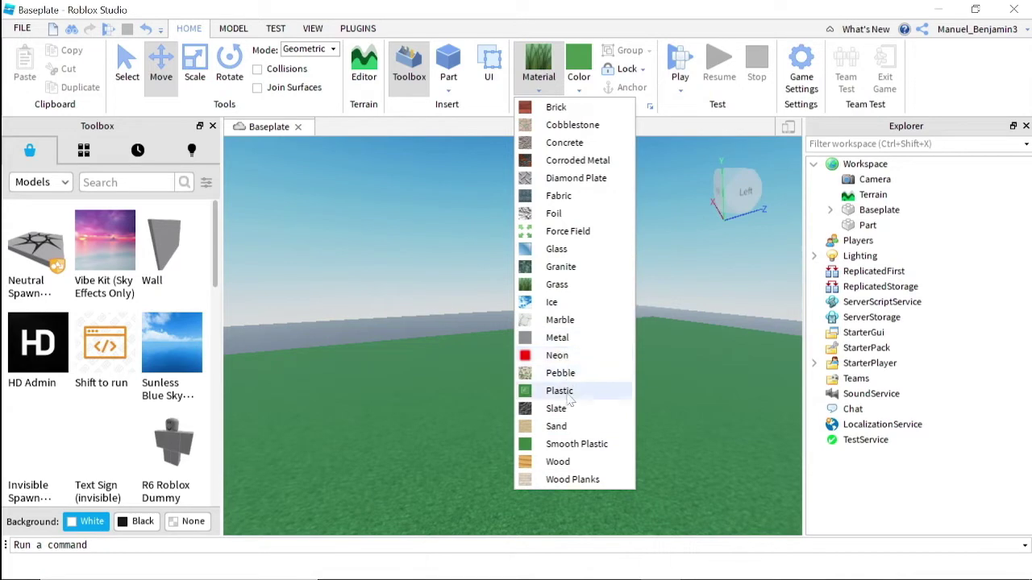
{"action": "left_click", "coordinate": [570, 412]}
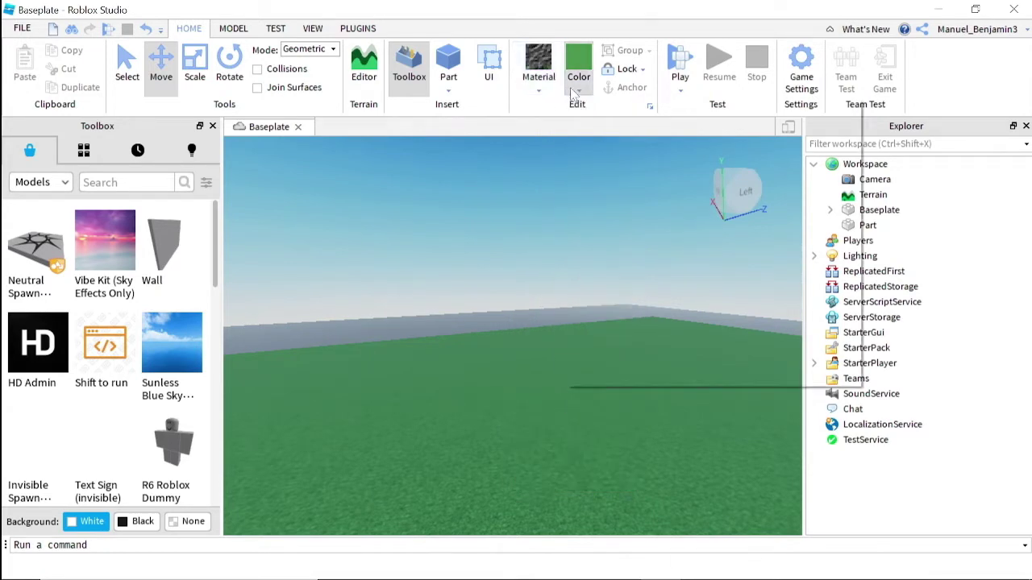
{"action": "left_click", "coordinate": [576, 89]}
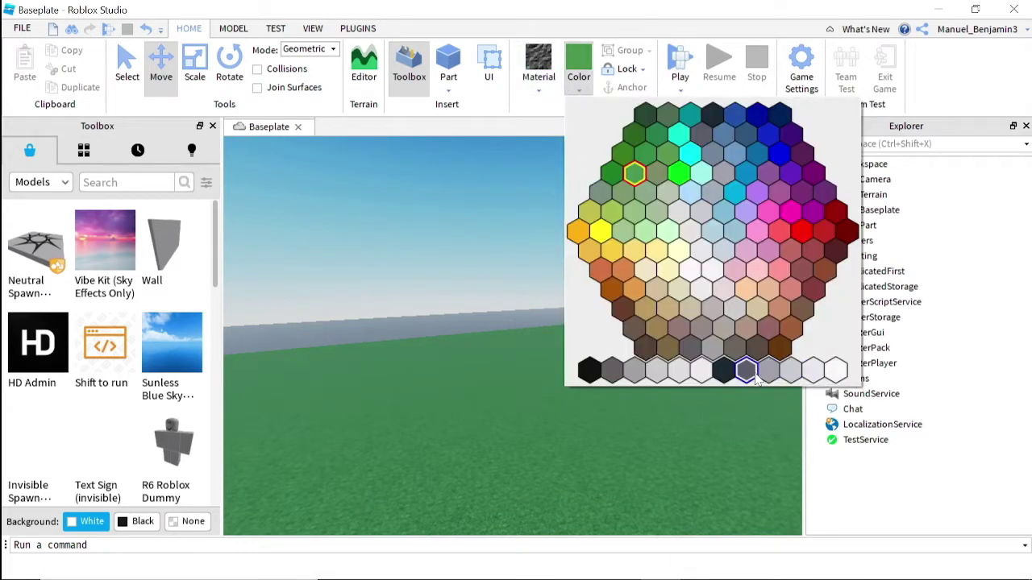
{"action": "left_click", "coordinate": [636, 371]}
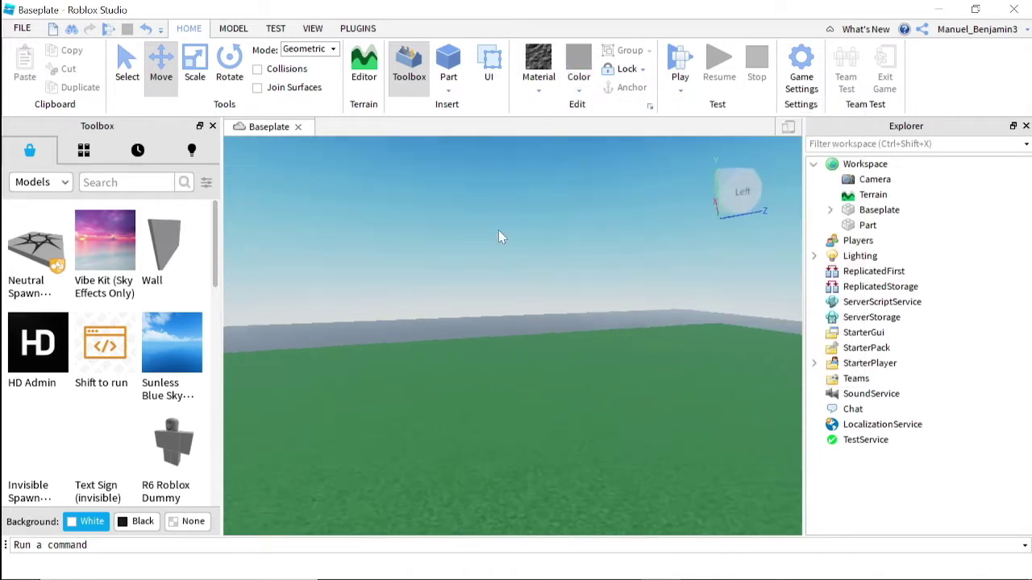
Insert a grey slate part on the green slab and stretch it into a long, narrow bar near the edge.
{"action": "scroll", "coordinate": [496, 227], "scroll_direction": "up", "scroll_amount": 3}
{"action": "right_click_drag", "start_coordinate": [492, 220], "coordinate": [492, 217]}
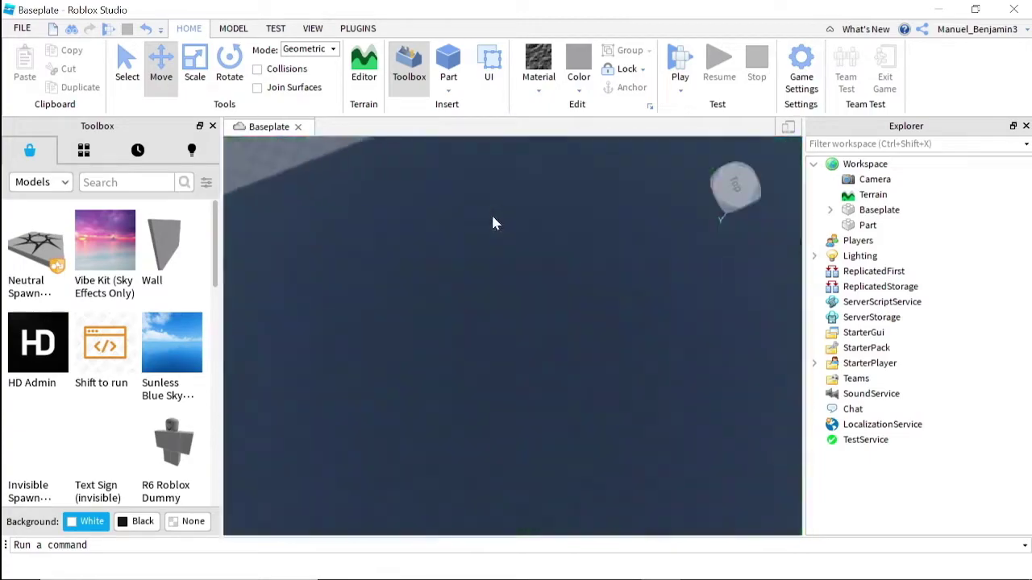
{"action": "scroll", "coordinate": [492, 217], "scroll_direction": "down", "scroll_amount": 5}
{"action": "left_click", "coordinate": [449, 70]}
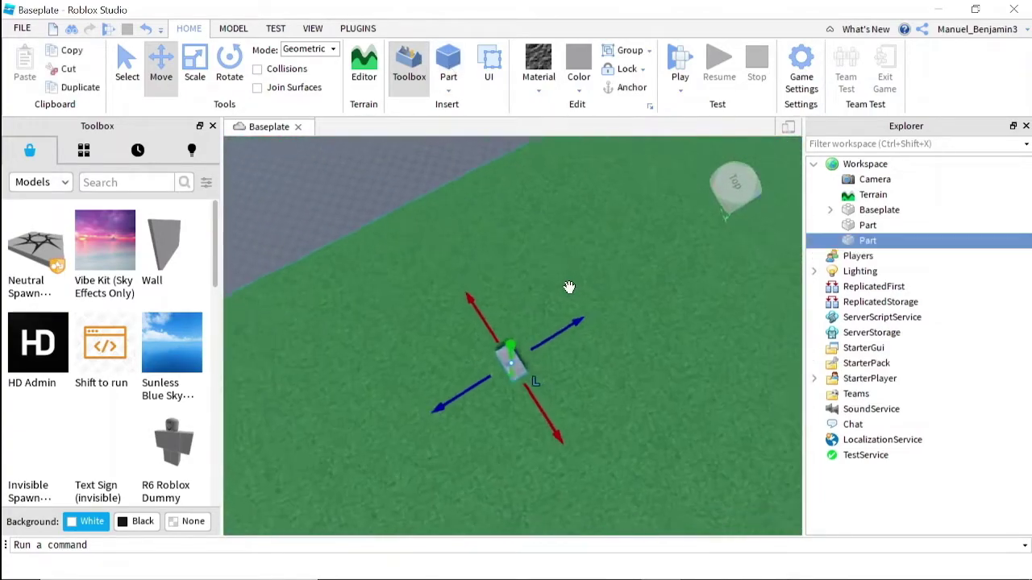
{"action": "scroll", "coordinate": [569, 287], "scroll_direction": "up", "scroll_amount": 4}
{"action": "right_click_drag", "start_coordinate": [569, 287], "coordinate": [570, 288]}
{"action": "scroll", "coordinate": [570, 288], "scroll_direction": "down", "scroll_amount": 5}
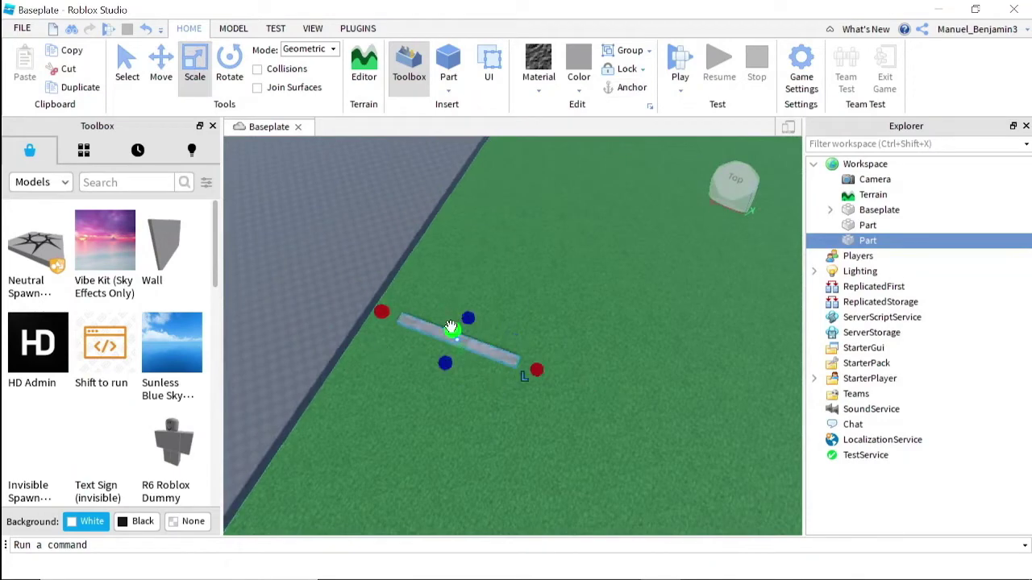
Scale the slate bar upward into a tall wall and thicken it into a large solid block.
{"action": "left_click_drag", "start_coordinate": [455, 199], "coordinate": [453, 190]}
{"action": "right_click_drag", "start_coordinate": [509, 279], "coordinate": [508, 278]}
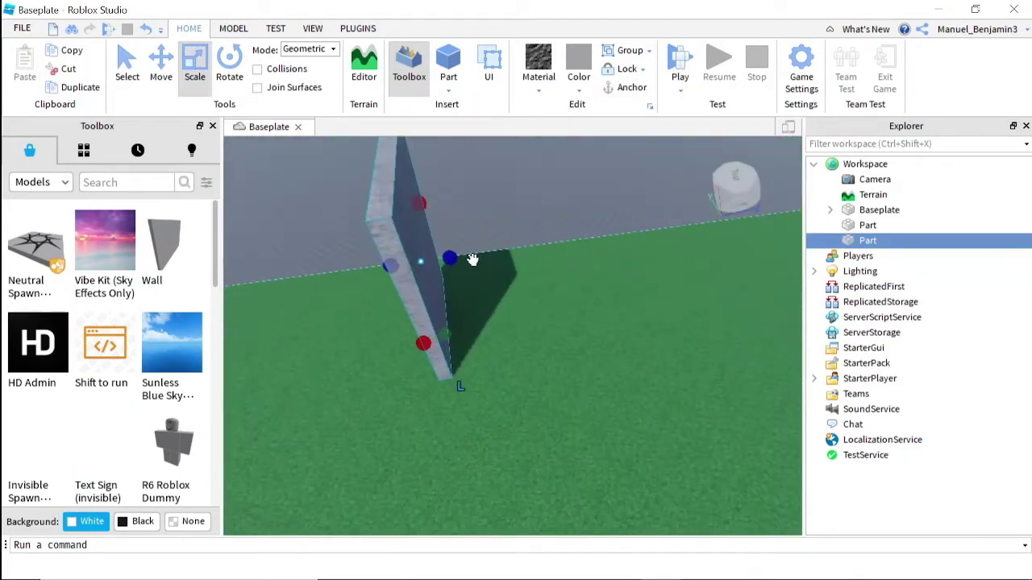
{"action": "left_click_drag", "start_coordinate": [451, 253], "coordinate": [681, 226]}
{"action": "scroll", "coordinate": [548, 306], "scroll_direction": "down", "scroll_amount": 3}
{"action": "right_click_drag", "start_coordinate": [548, 307], "coordinate": [548, 306]}
{"action": "scroll", "coordinate": [548, 307], "scroll_direction": "down", "scroll_amount": 2}
Rotate the grey slate block around its vertical axis so it stands at an angle on the slab.
{"action": "left_click", "coordinate": [229, 64]}
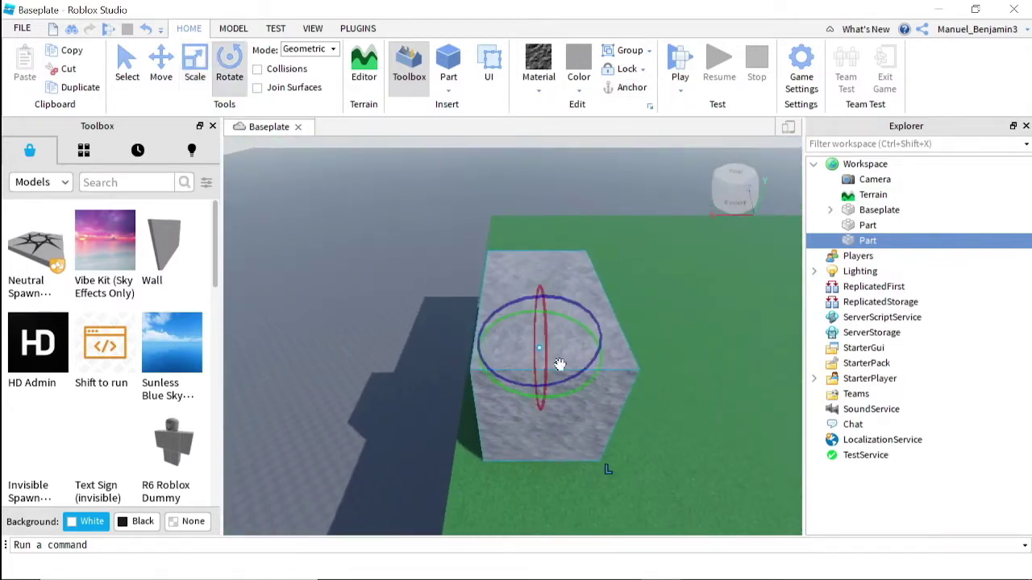
{"action": "left_click_drag", "start_coordinate": [569, 390], "coordinate": [529, 389]}
{"action": "scroll", "coordinate": [584, 284], "scroll_direction": "up", "scroll_amount": 3}
{"action": "mouse_move", "coordinate": [585, 283]}
{"action": "right_mouse_down"}
{"action": "mouse_move", "coordinate": [606, 293]}
{"action": "mouse_move", "coordinate": [589, 295]}
{"action": "right_mouse_up"}
{"action": "key", "text": "a"}
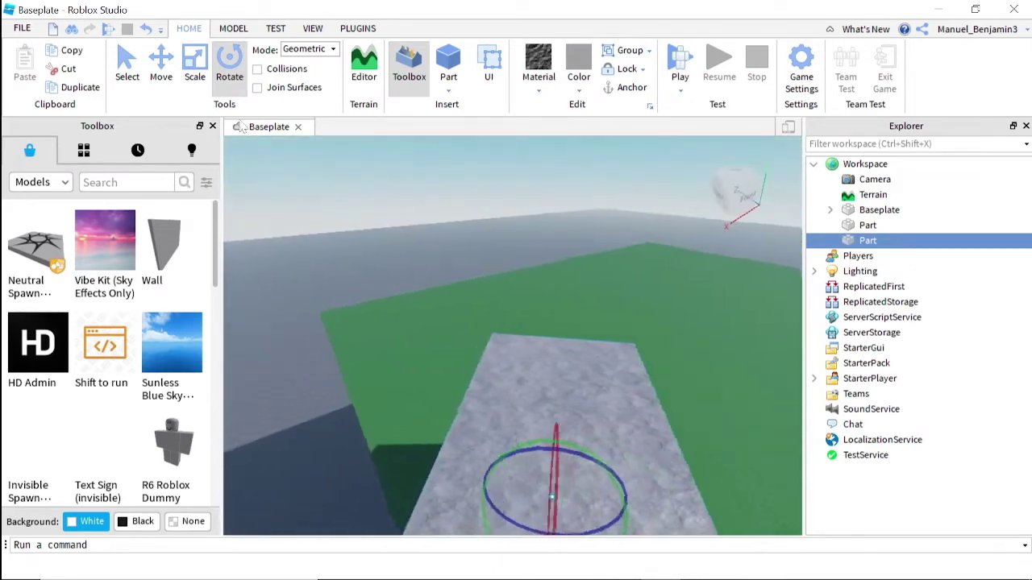
{"action": "key", "text": "s"}
Move the rotated slate block along the edge of the green slab.
{"action": "left_click_drag", "start_coordinate": [476, 433], "coordinate": [477, 324]}
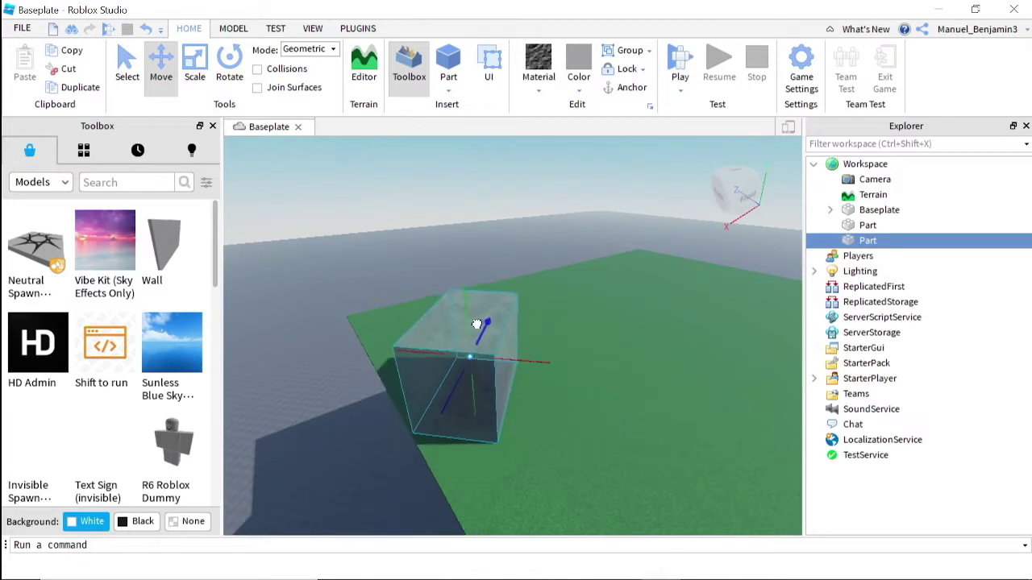
{"action": "right_click_drag", "start_coordinate": [420, 360], "coordinate": [421, 362]}
{"action": "scroll", "coordinate": [420, 361], "scroll_direction": "down", "scroll_amount": 5}
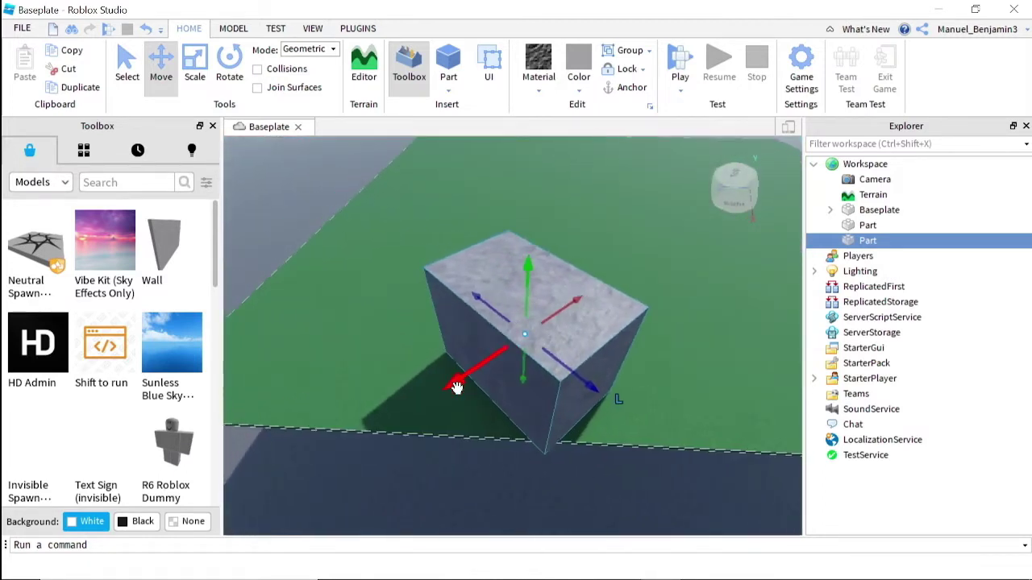
Try to raise the green slab vertically and undo that move.
{"action": "left_click", "coordinate": [486, 381]}
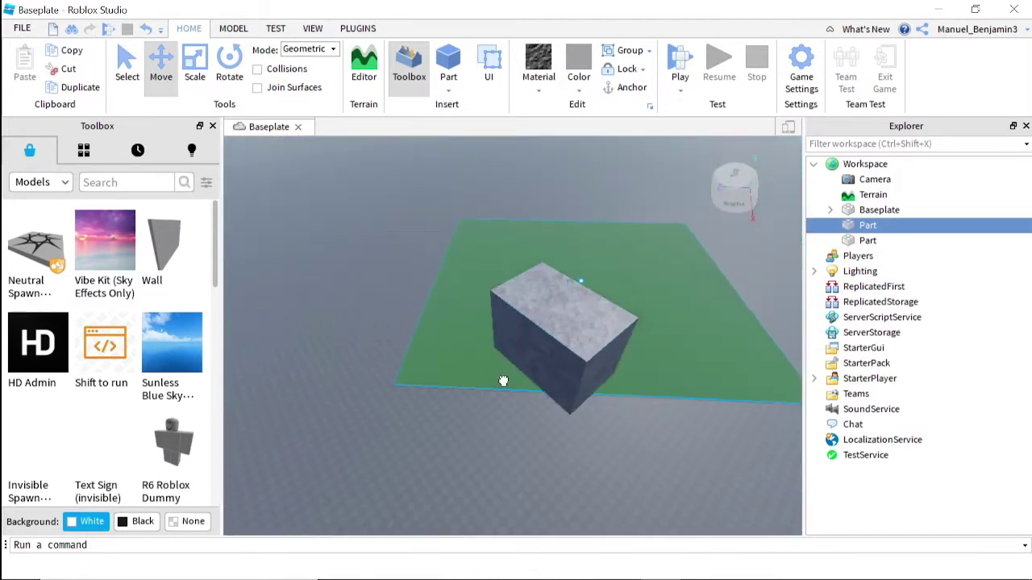
{"action": "right_click_drag", "start_coordinate": [504, 380], "coordinate": [566, 261]}
{"action": "left_click_drag", "start_coordinate": [526, 226], "coordinate": [528, 170]}
{"action": "left_click", "coordinate": [146, 29]}
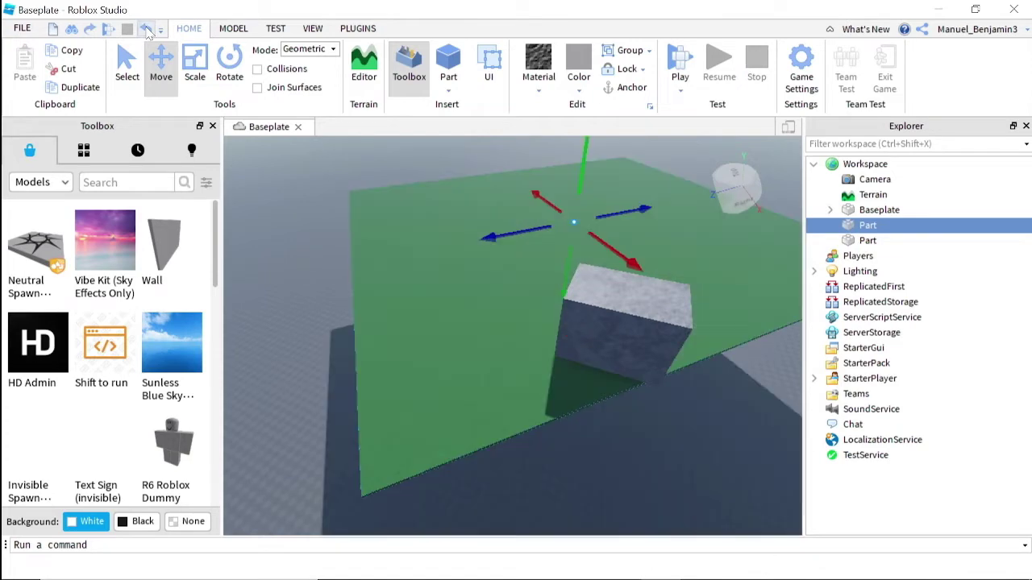
Move the slate block outward and sideways until it sits on the corner of the green slab.
{"action": "right_click_drag", "start_coordinate": [565, 178], "coordinate": [594, 182]}
{"action": "scroll", "coordinate": [593, 186], "scroll_direction": "up", "scroll_amount": 2}
{"action": "left_click", "coordinate": [551, 273]}
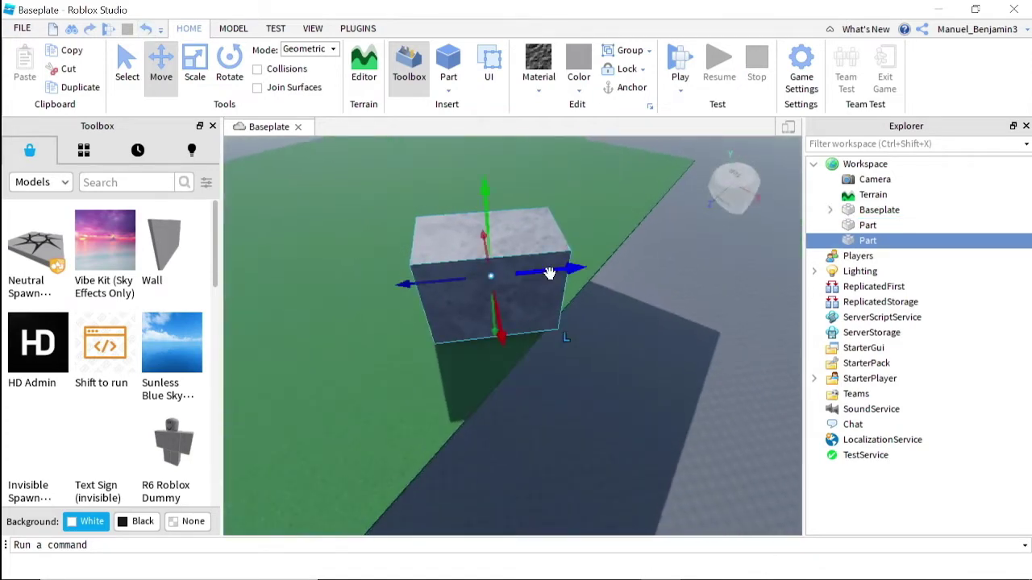
{"action": "left_click_drag", "start_coordinate": [501, 336], "coordinate": [517, 436]}
{"action": "left_click_drag", "start_coordinate": [417, 368], "coordinate": [282, 403]}
{"action": "right_click_drag", "start_coordinate": [500, 335], "coordinate": [546, 345]}
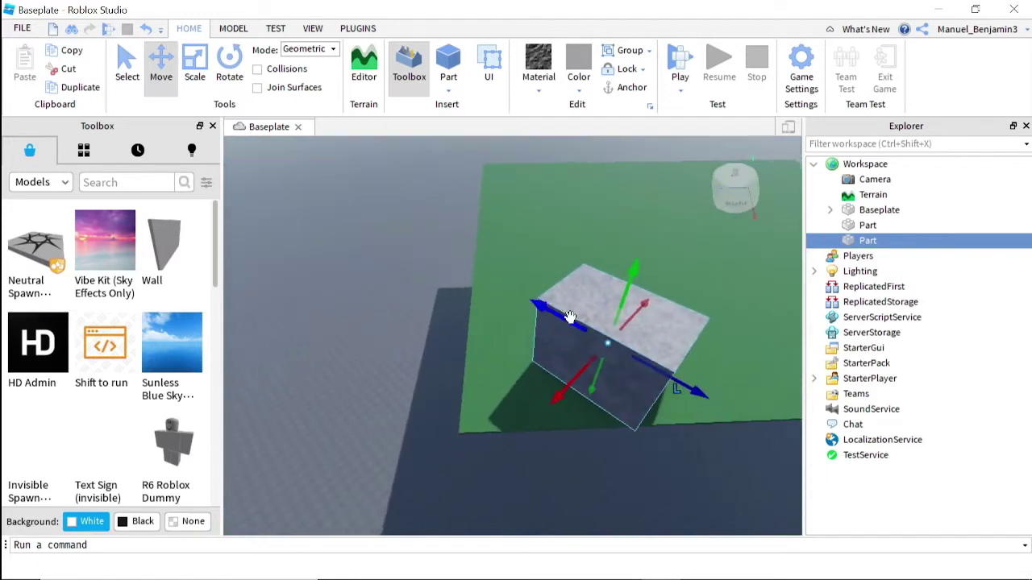
{"action": "left_click_drag", "start_coordinate": [570, 317], "coordinate": [484, 360]}
{"action": "left_click_drag", "start_coordinate": [617, 343], "coordinate": [624, 355]}
{"action": "left_click_drag", "start_coordinate": [508, 359], "coordinate": [498, 397]}
{"action": "right_click_drag", "start_coordinate": [557, 411], "coordinate": [551, 389]}
Duplicate the corner slate block and slide one copy outward along its length to extend the rock wall.
{"action": "key", "text": "ctrl+d"}
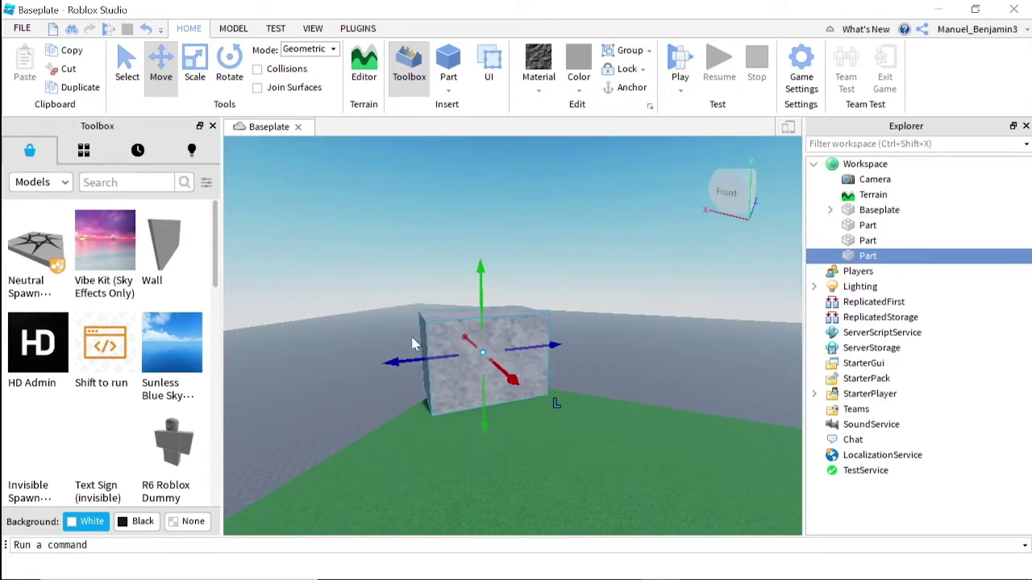
{"action": "left_click", "coordinate": [455, 351]}
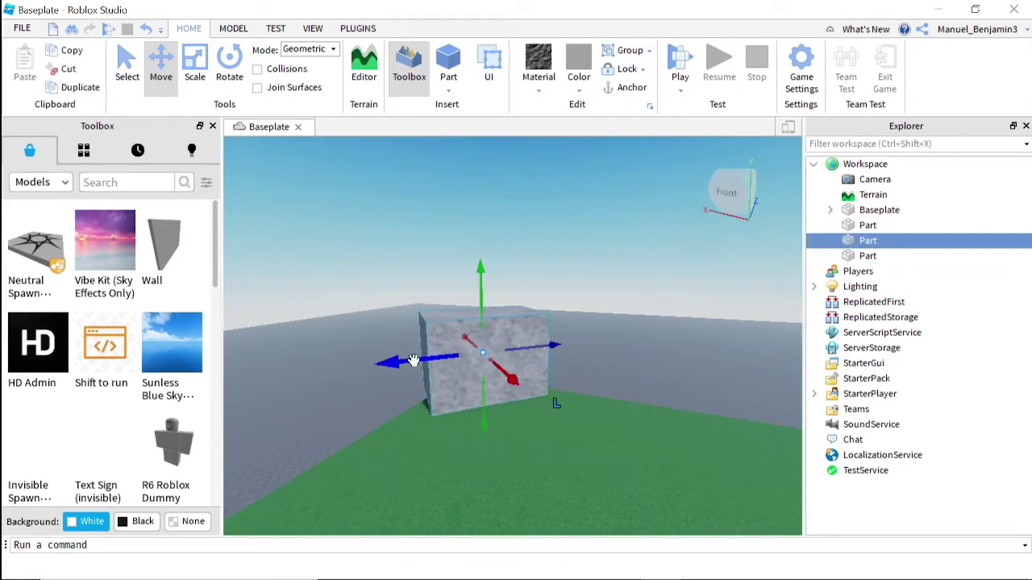
{"action": "left_click_drag", "start_coordinate": [411, 362], "coordinate": [357, 364]}
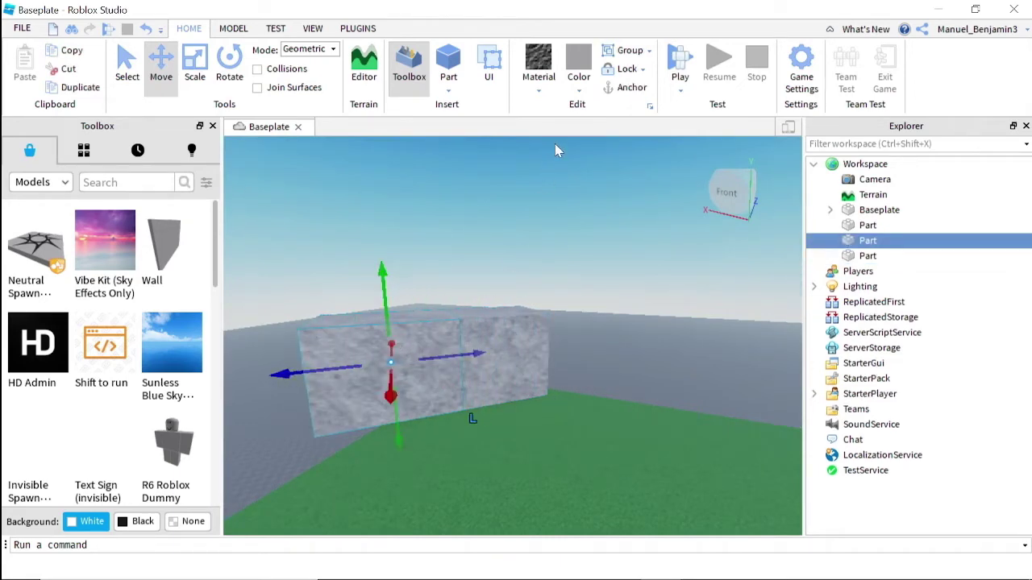
{"action": "left_click", "coordinate": [554, 144]}
{"action": "right_click_drag", "start_coordinate": [554, 143], "coordinate": [553, 152]}
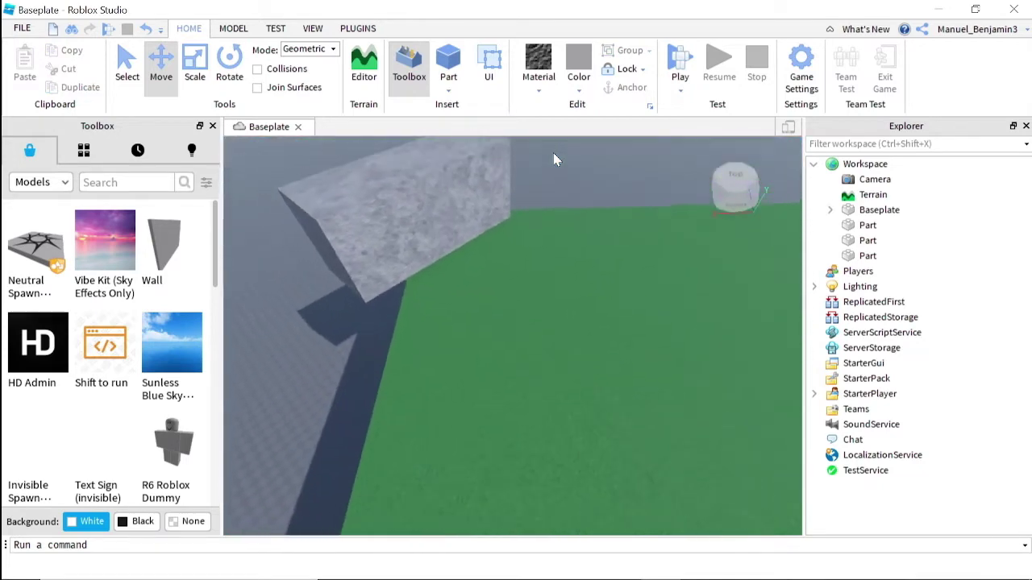
{"action": "scroll", "coordinate": [553, 152], "scroll_direction": "down", "scroll_amount": 10}
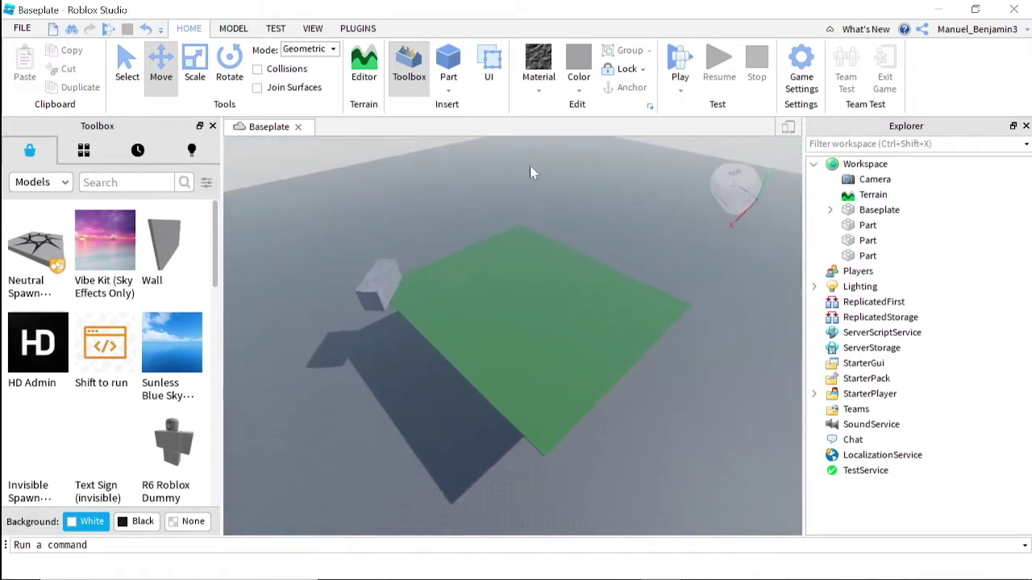
{"action": "scroll", "coordinate": [530, 172], "scroll_direction": "down", "scroll_amount": 3}
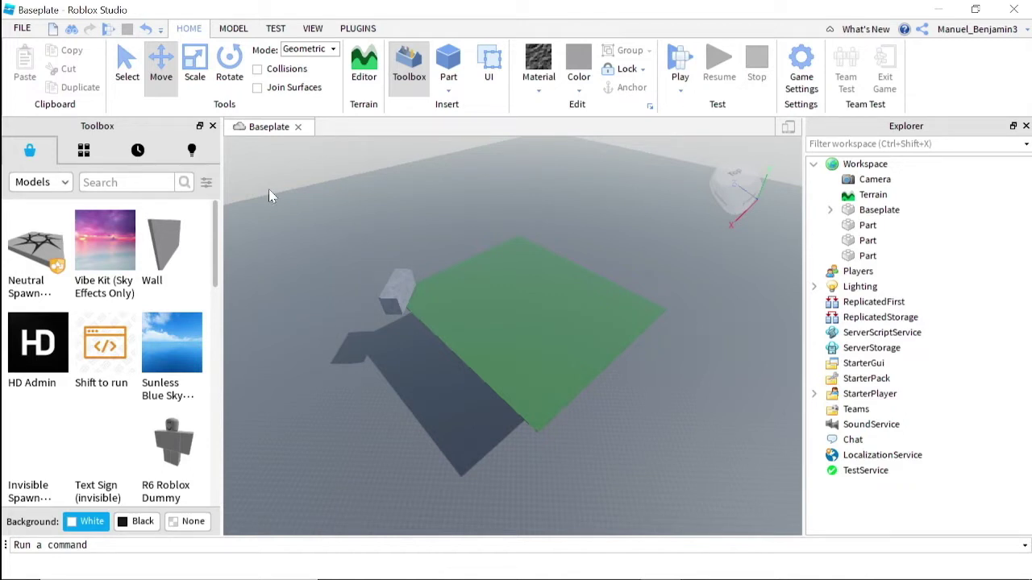
Select the green slab and both slate blocks, and check the anchoring of the group and of the outer block.
{"action": "left_click_drag", "start_coordinate": [270, 195], "coordinate": [615, 376]}
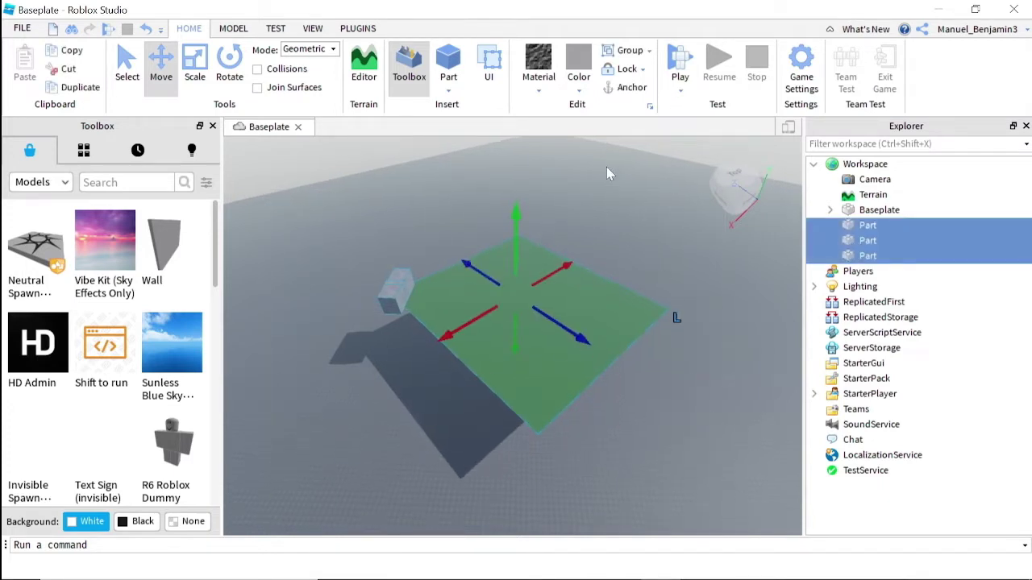
{"action": "key", "text": "w"}
{"action": "right_click_drag", "start_coordinate": [607, 167], "coordinate": [606, 166]}
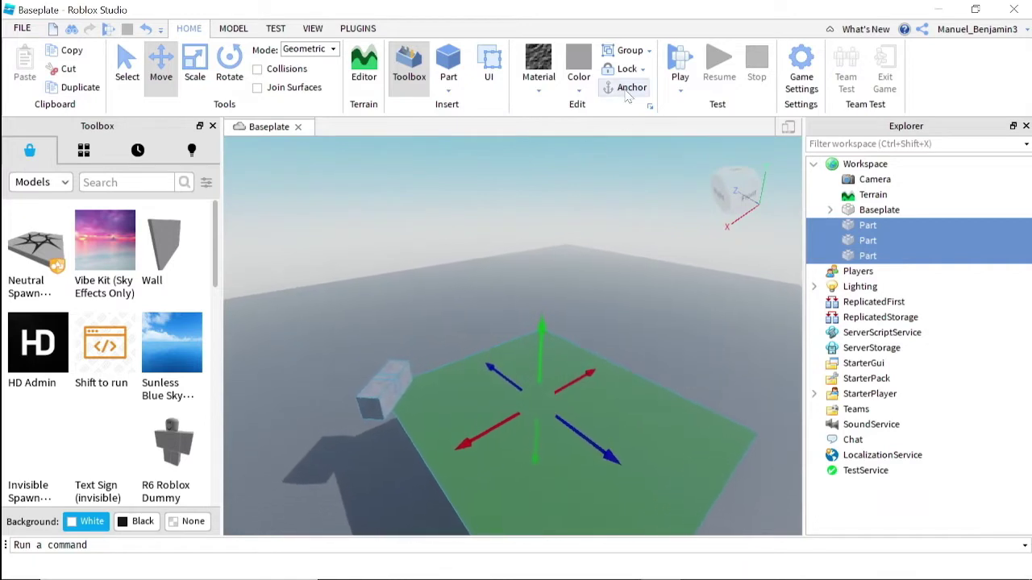
{"action": "left_click", "coordinate": [548, 160]}
{"action": "right_click_drag", "start_coordinate": [522, 146], "coordinate": [516, 207]}
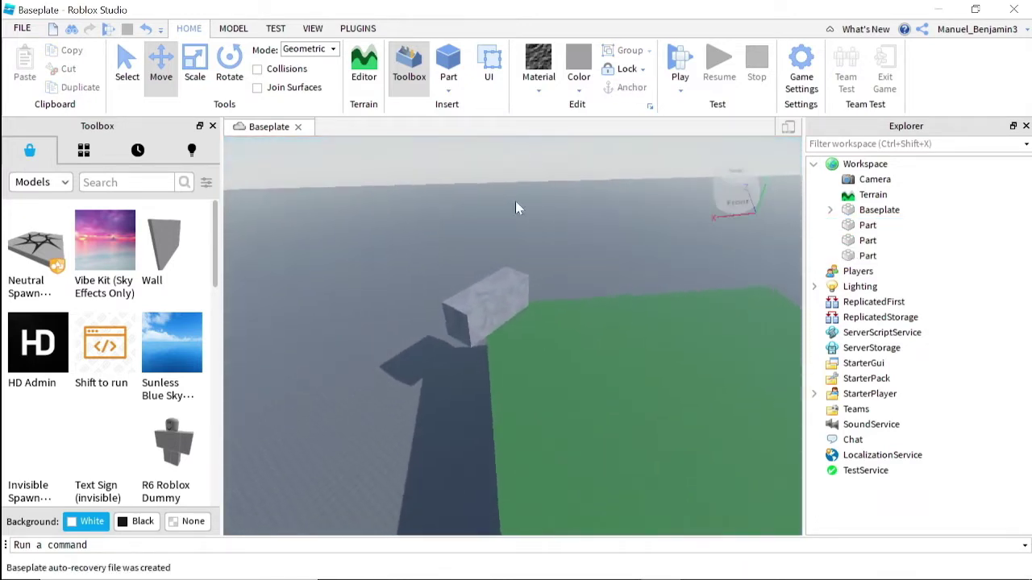
{"action": "left_click", "coordinate": [453, 302]}
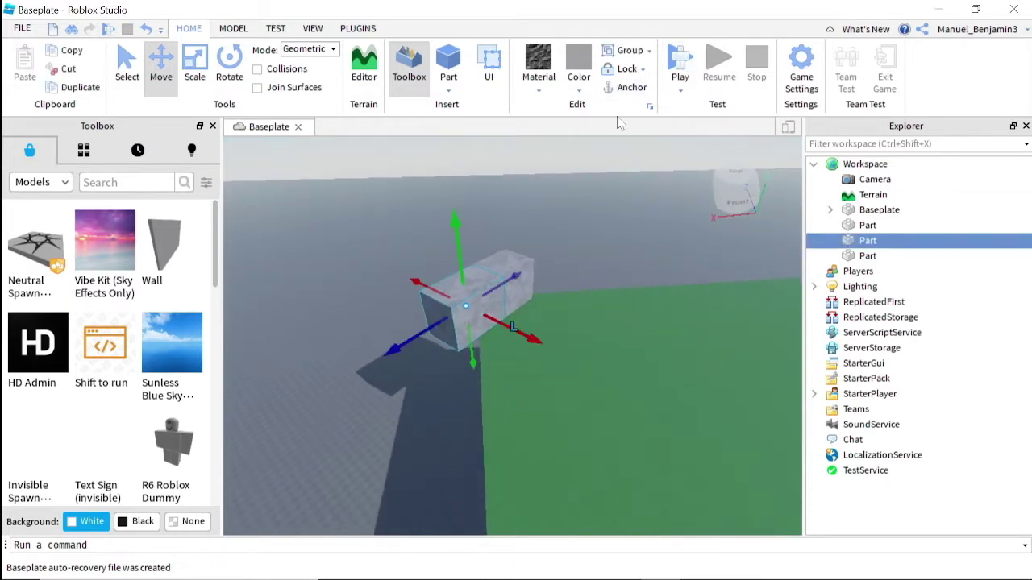
{"action": "left_click", "coordinate": [562, 175]}
Select the green slab together with both slate blocks and anchor them.
{"action": "key", "text": "w"}
{"action": "right_click_drag", "start_coordinate": [563, 175], "coordinate": [566, 189]}
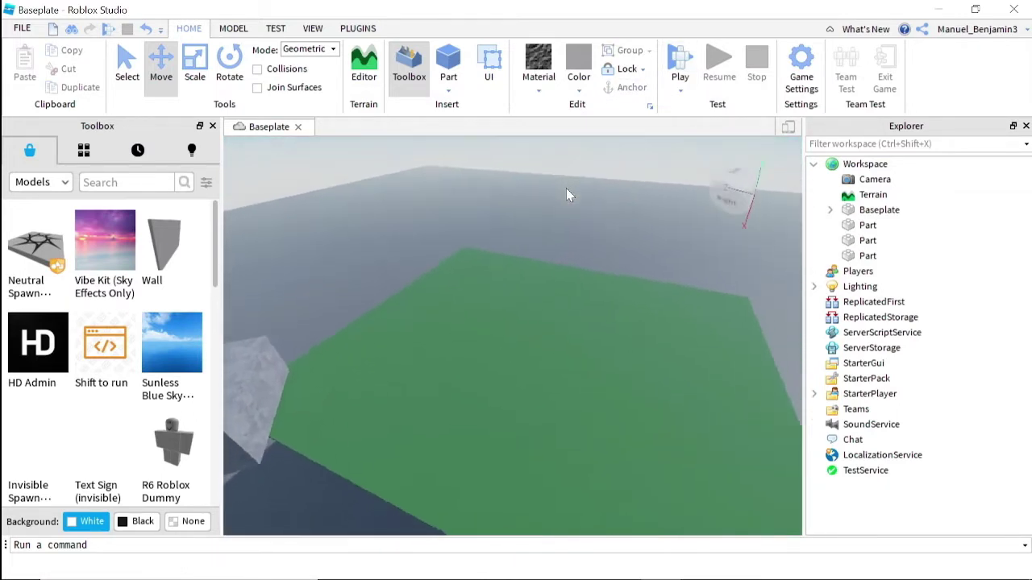
{"action": "scroll", "coordinate": [566, 188], "scroll_direction": "down", "scroll_amount": 3}
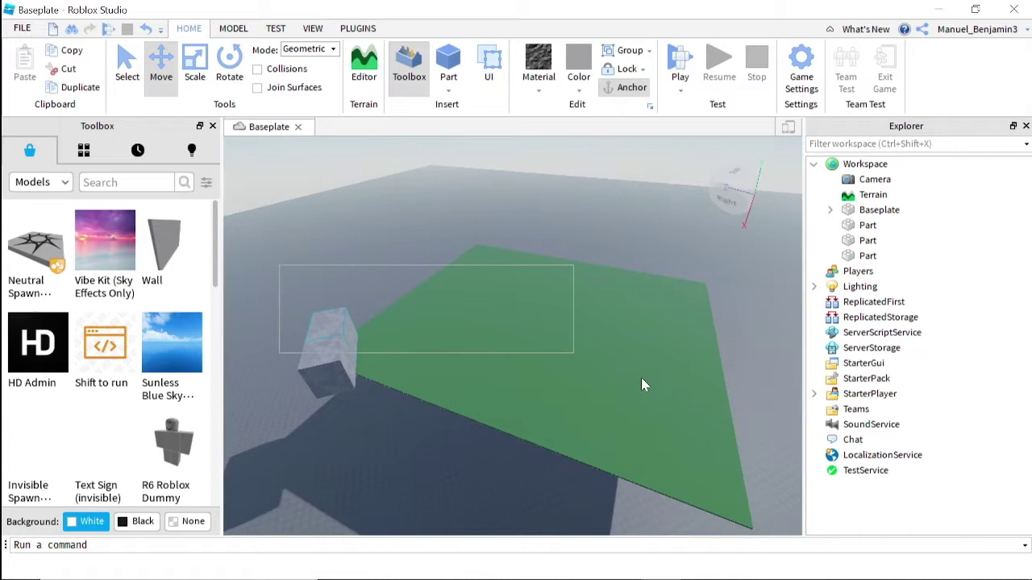
{"action": "left_click_drag", "start_coordinate": [642, 384], "coordinate": [746, 494]}
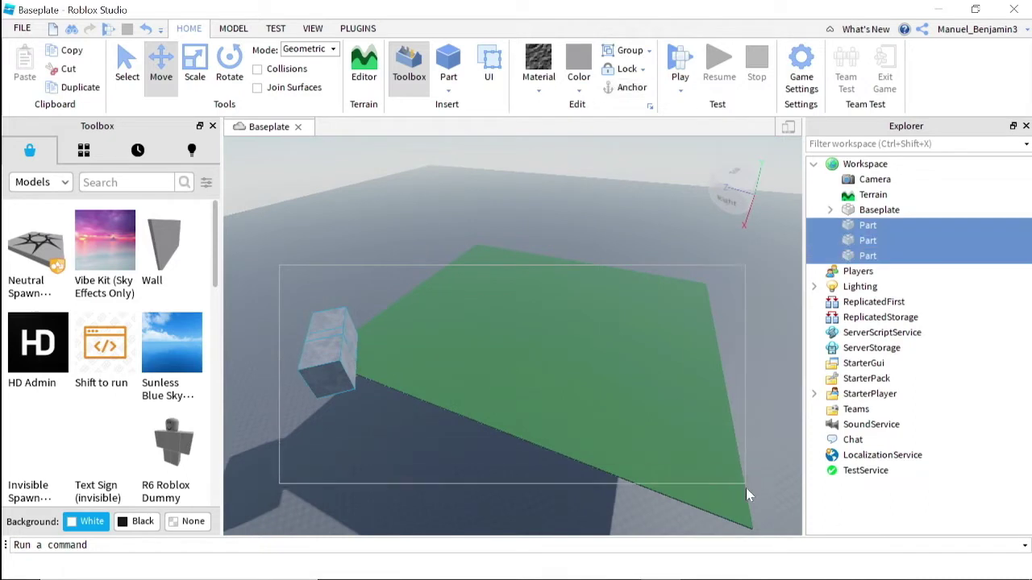
{"action": "left_click", "coordinate": [620, 96]}
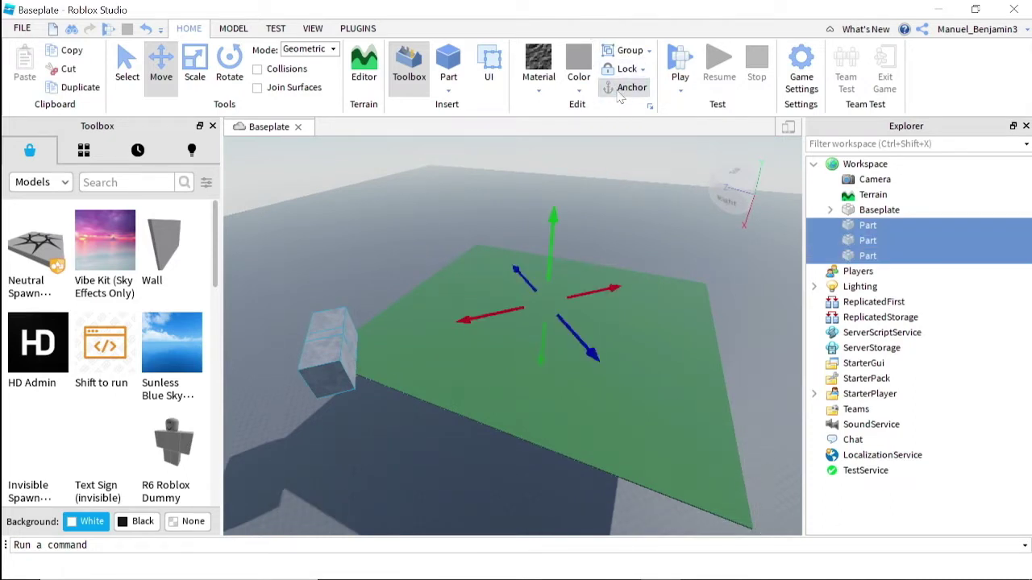
Rotate the outer slate block about its vertical axis so it sits at an angle to the neighbouring block.
{"action": "right_click_drag", "start_coordinate": [432, 162], "coordinate": [432, 156]}
{"action": "left_click", "coordinate": [546, 178]}
{"action": "right_click_drag", "start_coordinate": [546, 178], "coordinate": [546, 177]}
{"action": "key", "text": "w"}
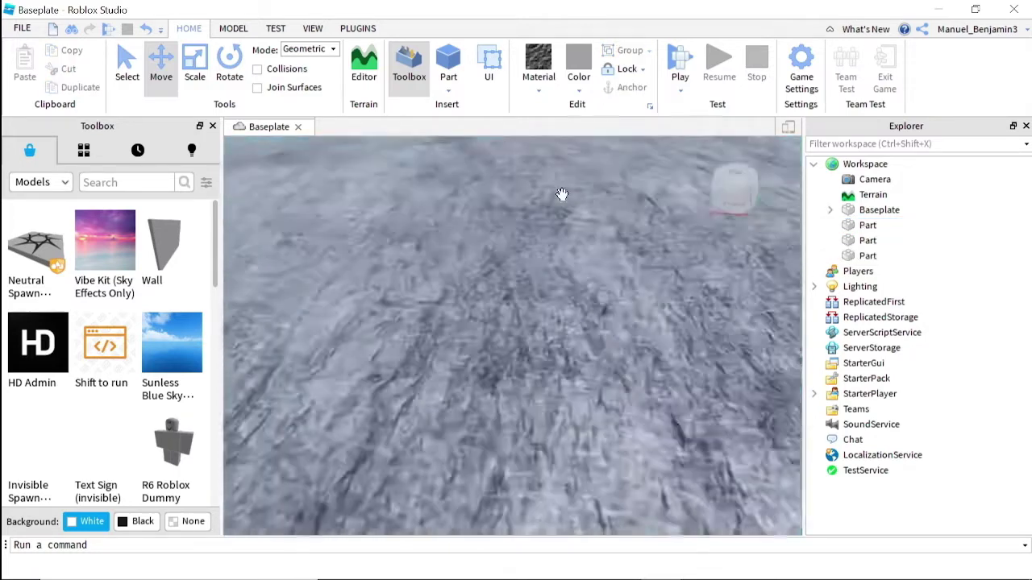
{"action": "left_click", "coordinate": [443, 395]}
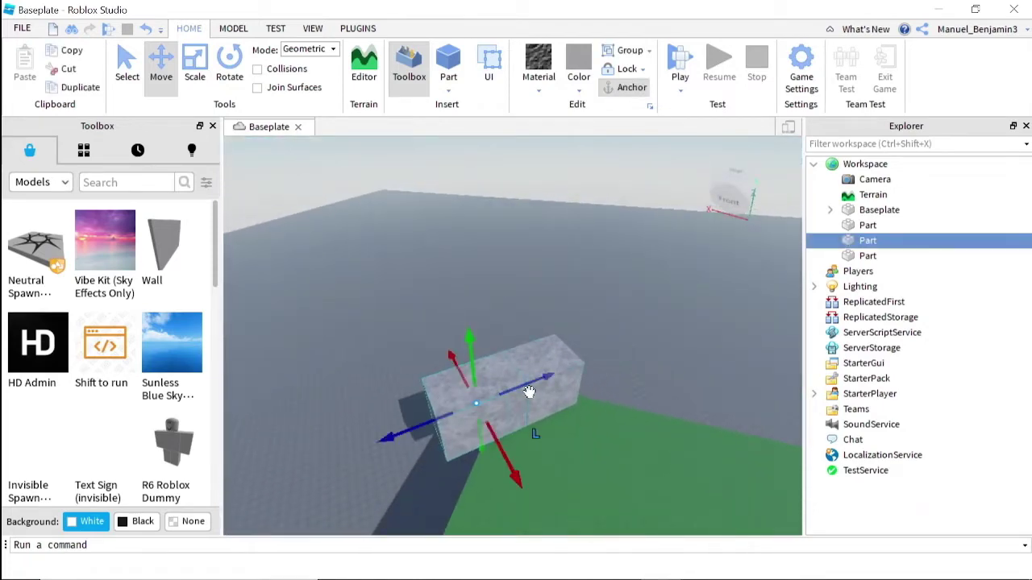
{"action": "left_click", "coordinate": [229, 63]}
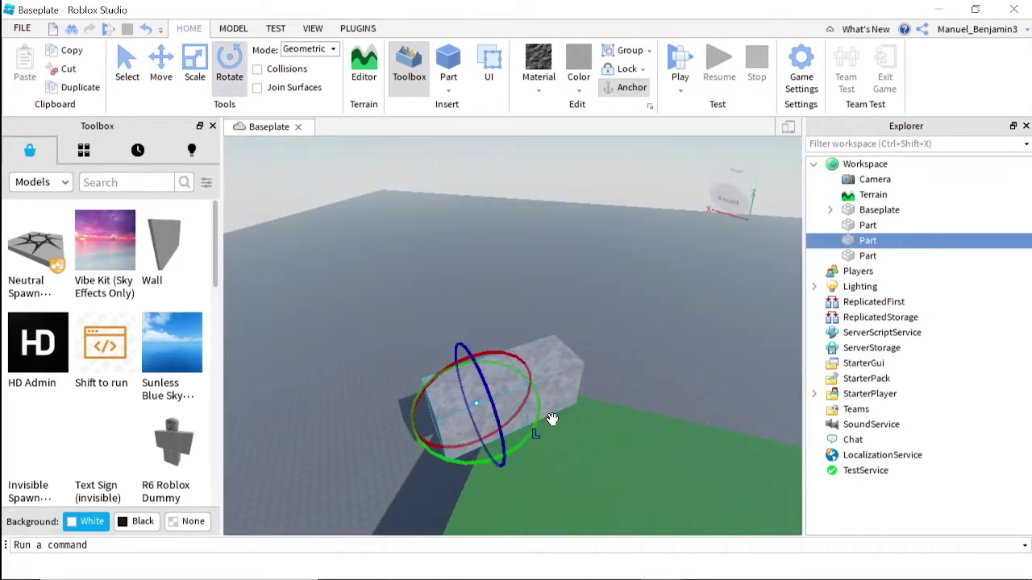
{"action": "left_click_drag", "start_coordinate": [552, 419], "coordinate": [533, 424]}
{"action": "left_click_drag", "start_coordinate": [567, 353], "coordinate": [567, 351]}
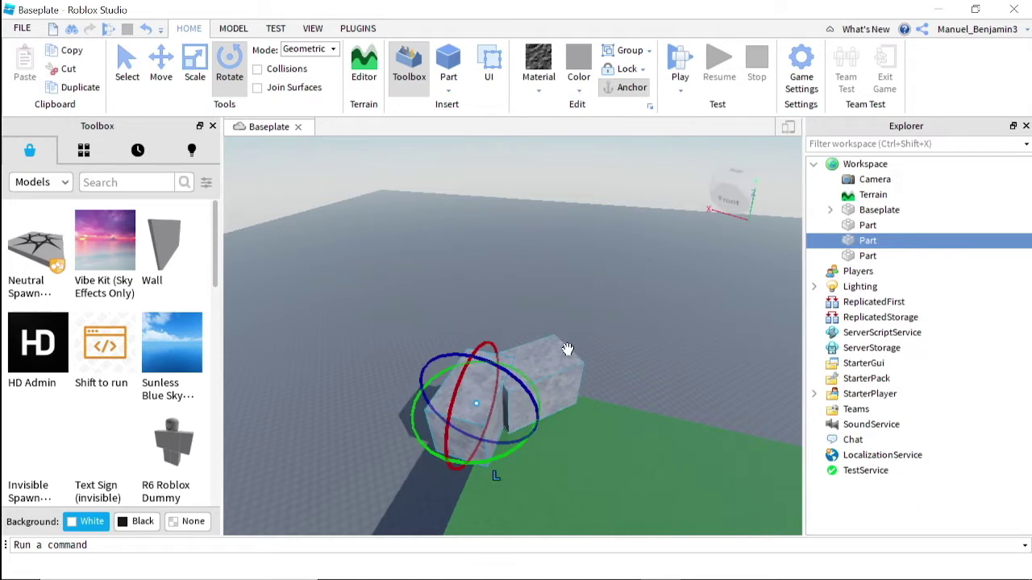
{"action": "key", "text": "w"}
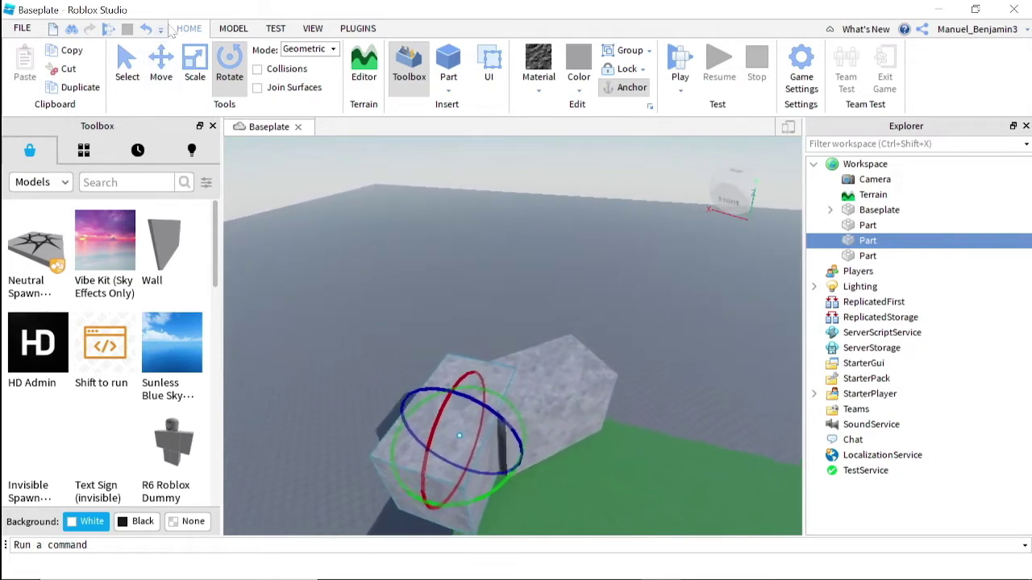
Scale up the rotated slate block until it stands taller than the neighbouring slate block.
{"action": "left_click", "coordinate": [194, 63]}
{"action": "left_click_drag", "start_coordinate": [445, 396], "coordinate": [444, 312]}
{"action": "left_click_drag", "start_coordinate": [462, 349], "coordinate": [464, 355]}
{"action": "key", "text": "w"}
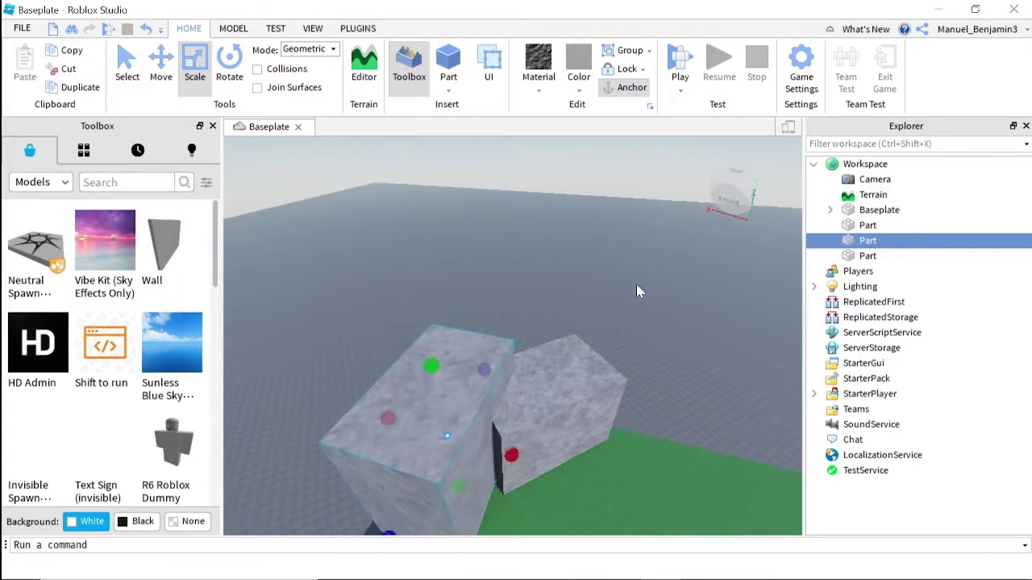
{"action": "right_click_drag", "start_coordinate": [655, 285], "coordinate": [657, 288]}
{"action": "key", "text": "s"}
{"action": "left_click", "coordinate": [656, 288]}
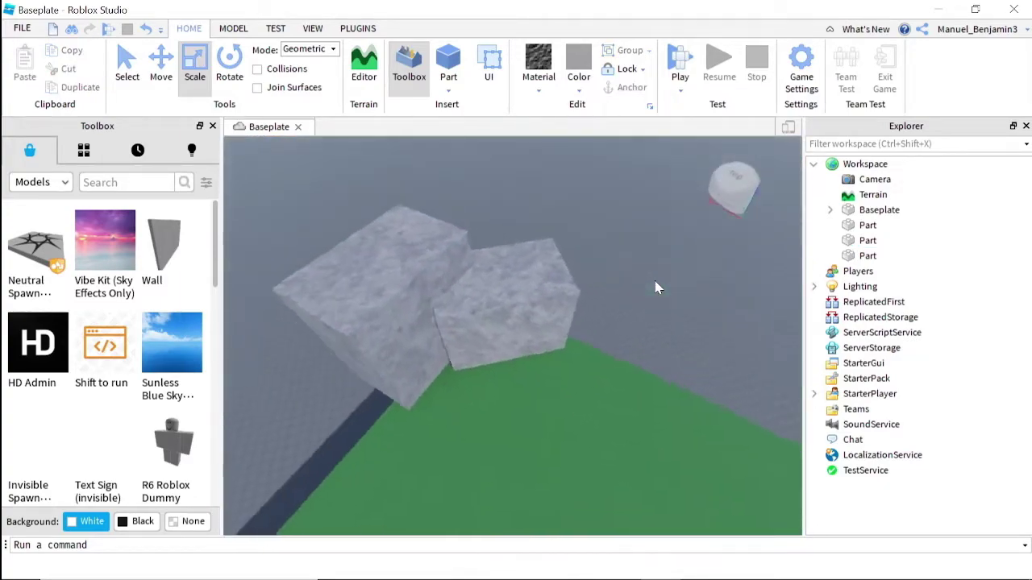
Set the material for new parts to Smooth Plastic with no block selected.
{"action": "key", "text": "w"}
{"action": "key", "text": "s"}
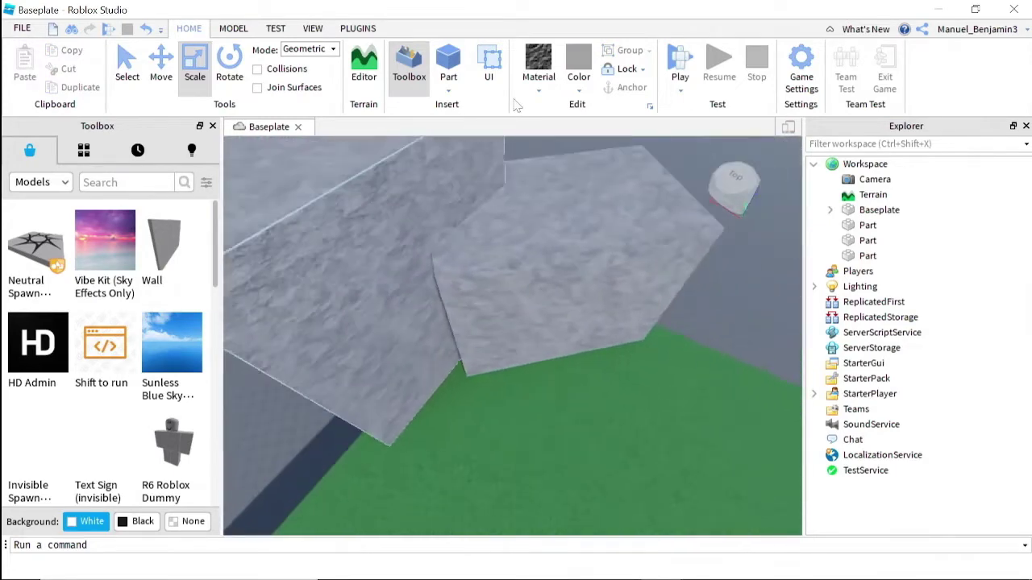
{"action": "left_click", "coordinate": [538, 69]}
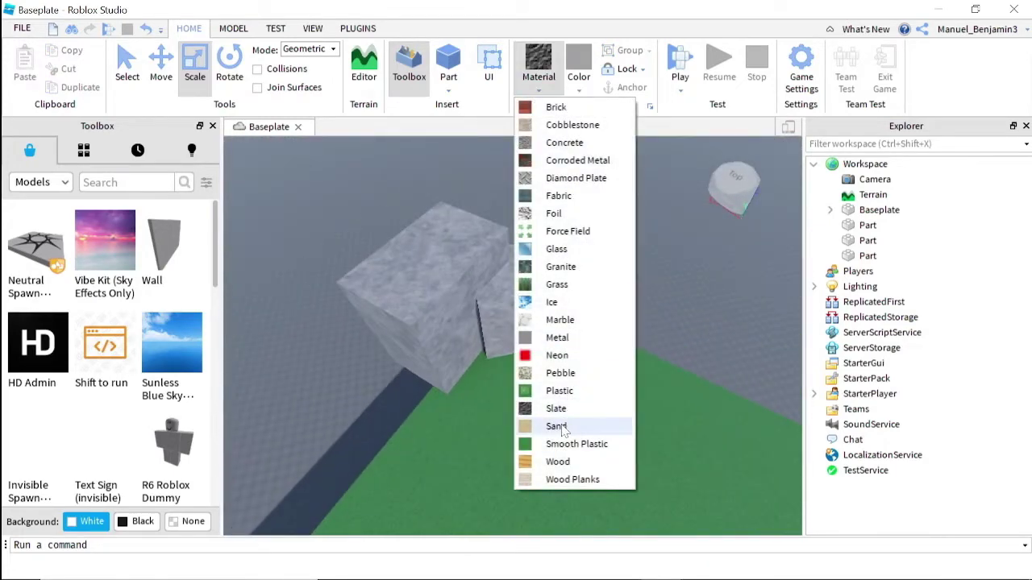
{"action": "left_click", "coordinate": [271, 266]}
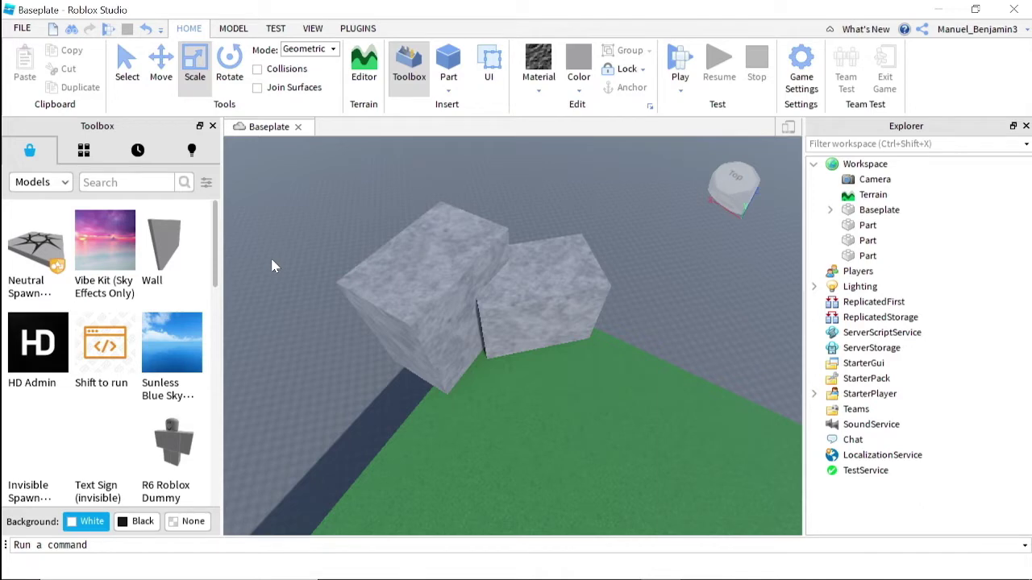
{"action": "mouse_move", "coordinate": [597, 578]}
{"action": "right_click_drag", "start_coordinate": [534, 172], "coordinate": [537, 147]}
{"action": "key", "text": "w"}
{"action": "left_click", "coordinate": [540, 88]}
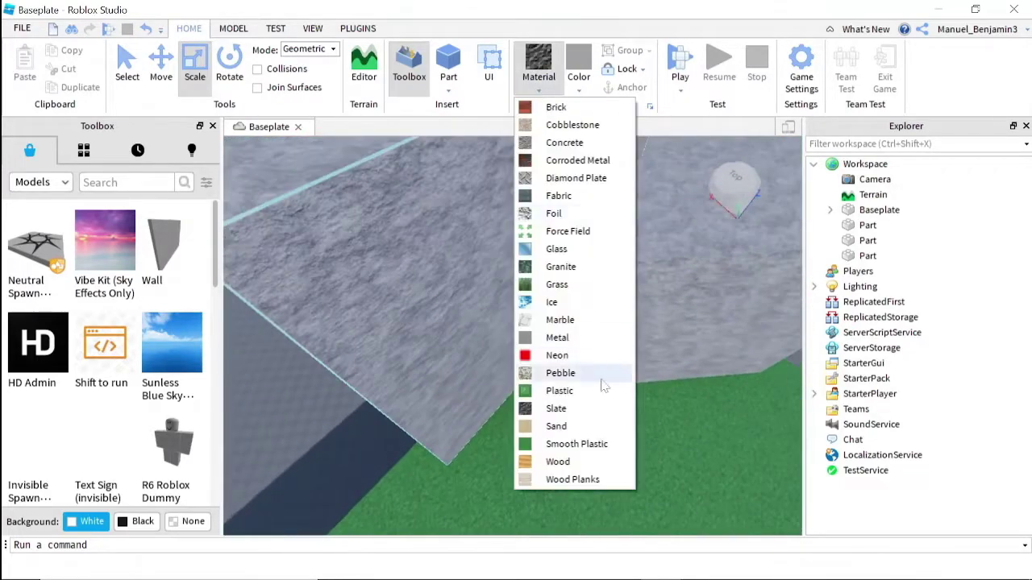
{"action": "left_click", "coordinate": [556, 445]}
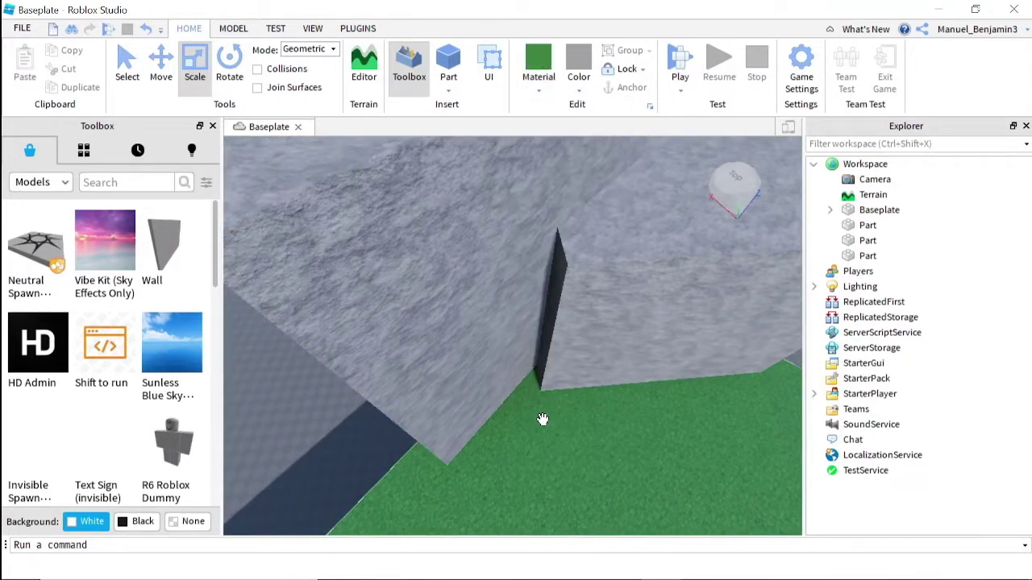
Set the colour for new parts to dark brown.
{"action": "right_click_drag", "start_coordinate": [543, 419], "coordinate": [542, 157]}
{"action": "left_click", "coordinate": [578, 89]}
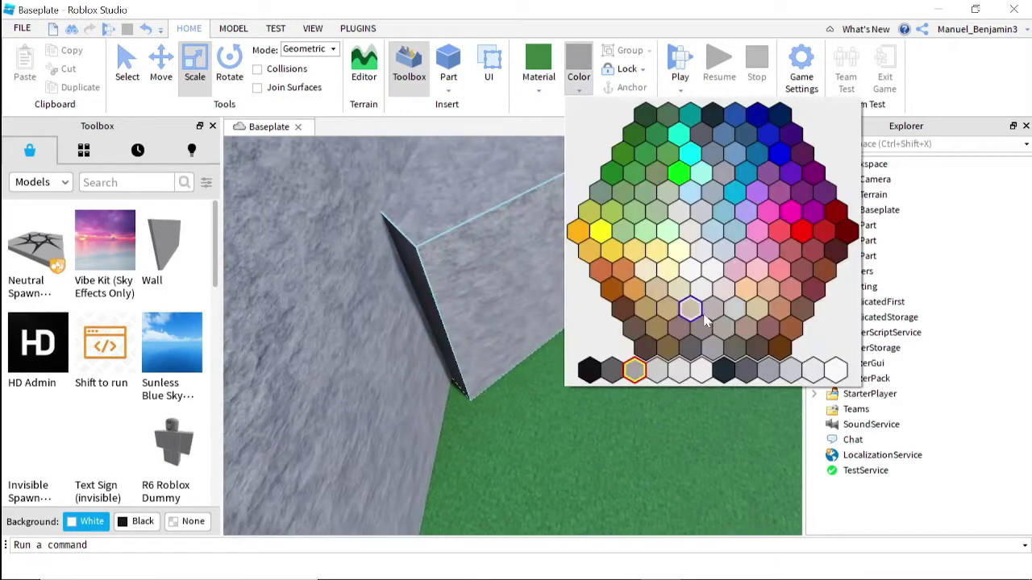
{"action": "left_click", "coordinate": [779, 355]}
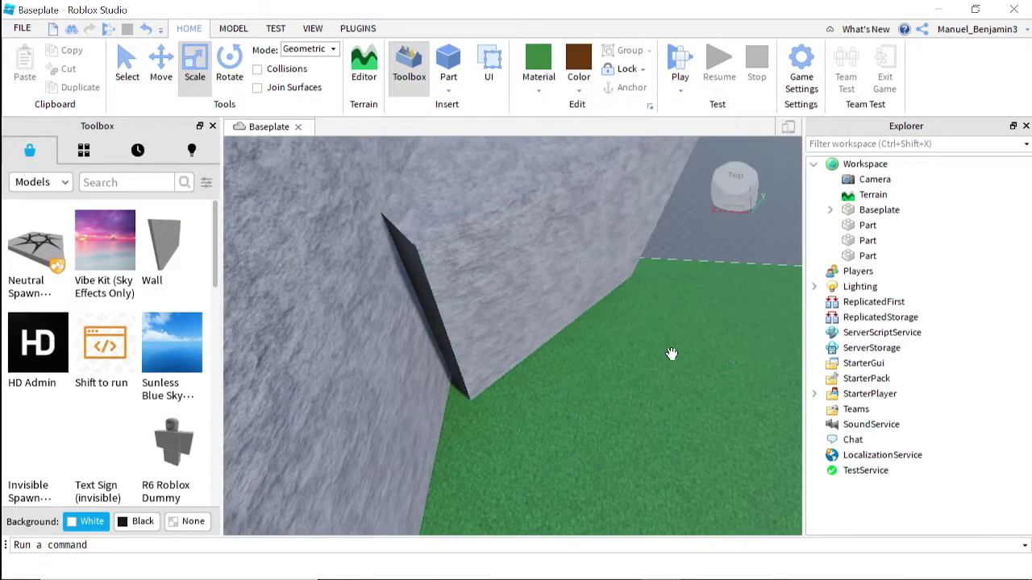
Insert a brown block on the grass beside the tall slate rock and stretch it along the rock's base.
{"action": "scroll", "coordinate": [671, 355], "scroll_direction": "down", "scroll_amount": 4}
{"action": "right_click_drag", "start_coordinate": [671, 355], "coordinate": [485, 316]}
{"action": "scroll", "coordinate": [485, 316], "scroll_direction": "down", "scroll_amount": 2}
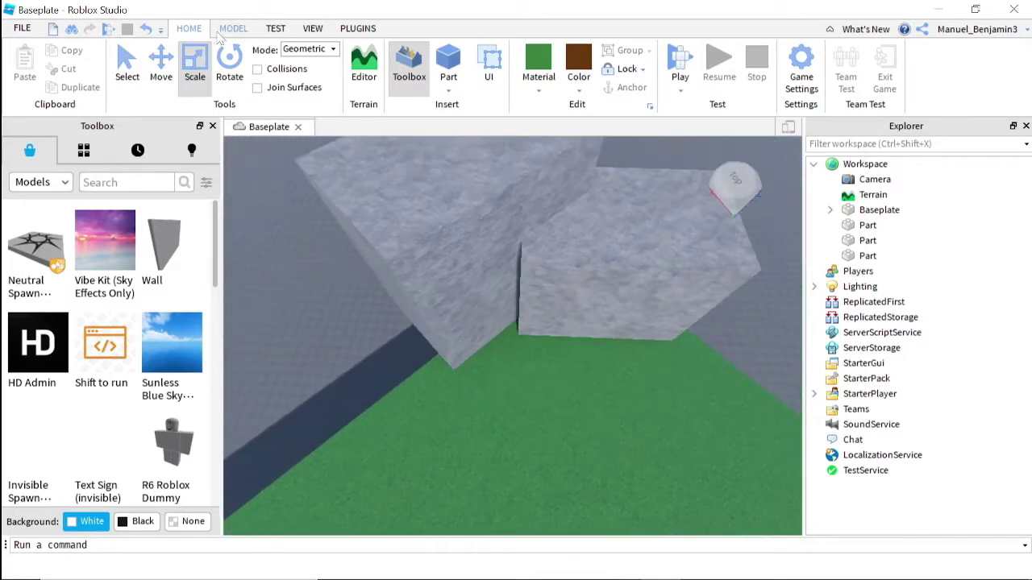
{"action": "scroll", "coordinate": [485, 316], "scroll_direction": "up", "scroll_amount": 3}
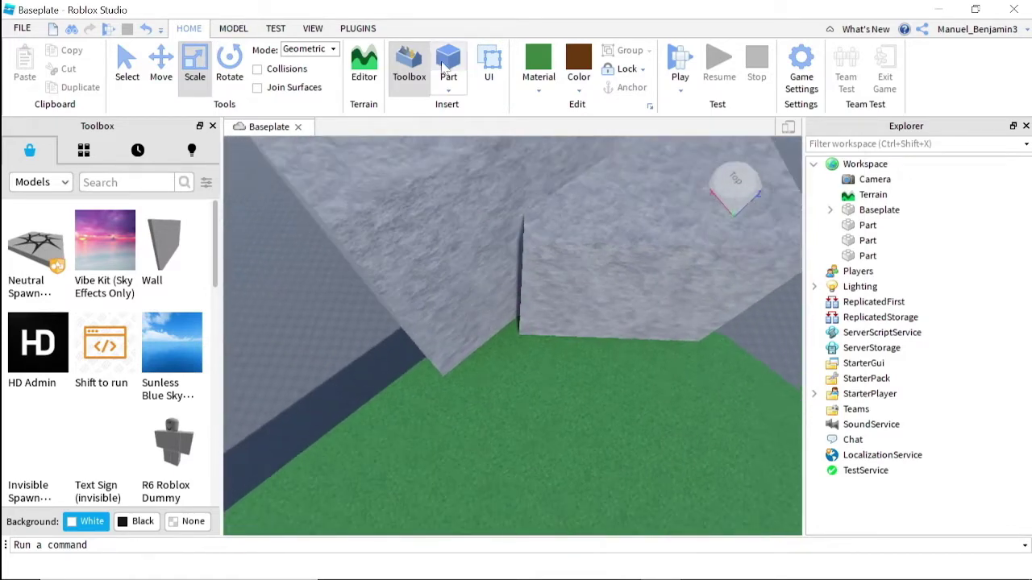
{"action": "left_click", "coordinate": [448, 64]}
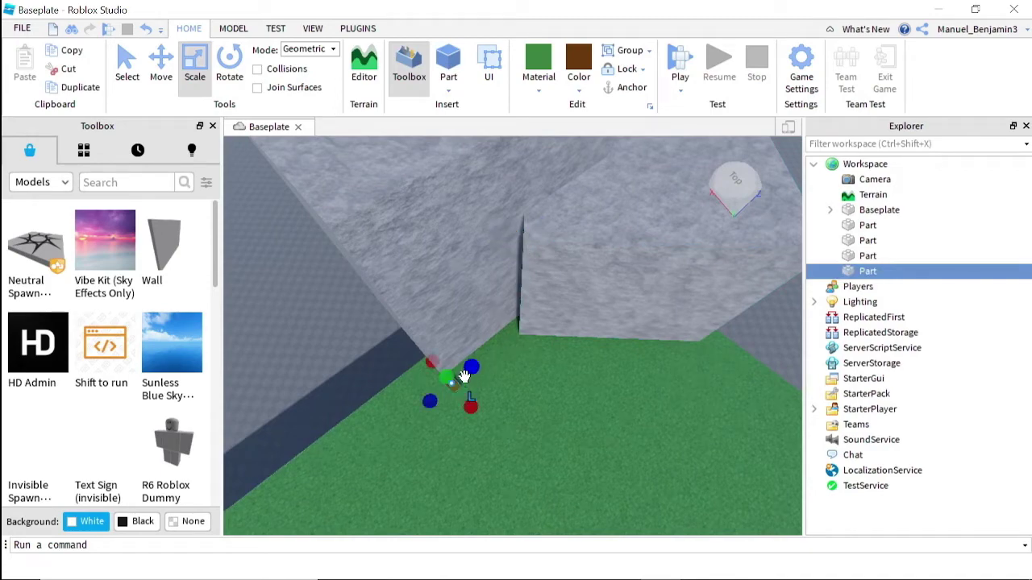
{"action": "right_click_drag", "start_coordinate": [516, 335], "coordinate": [437, 421]}
{"action": "scroll", "coordinate": [518, 334], "scroll_direction": "up", "scroll_amount": 4}
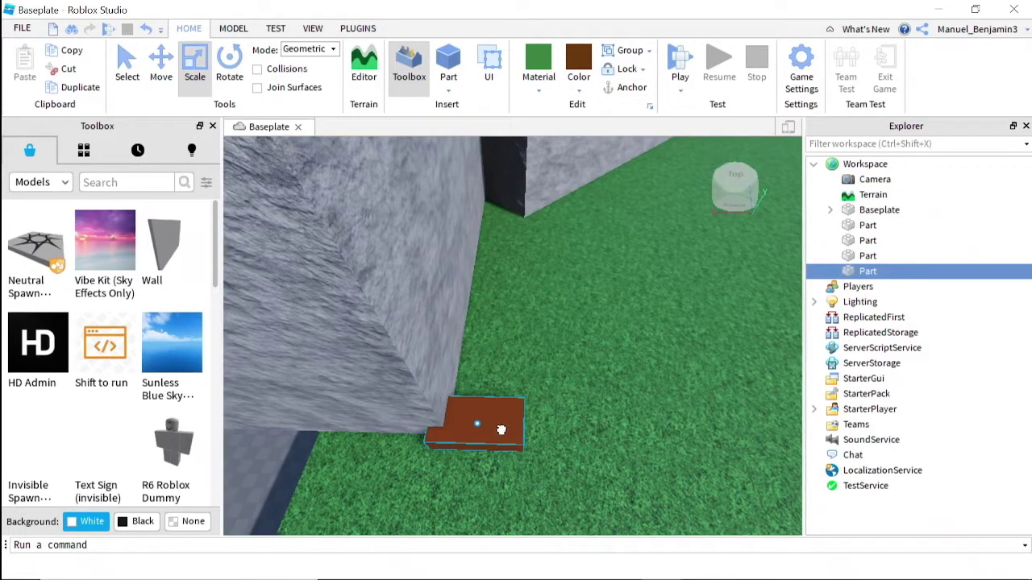
{"action": "scroll", "coordinate": [493, 329], "scroll_direction": "down", "scroll_amount": 3}
{"action": "right_click_drag", "start_coordinate": [498, 341], "coordinate": [493, 330]}
{"action": "scroll", "coordinate": [435, 404], "scroll_direction": "up", "scroll_amount": 2}
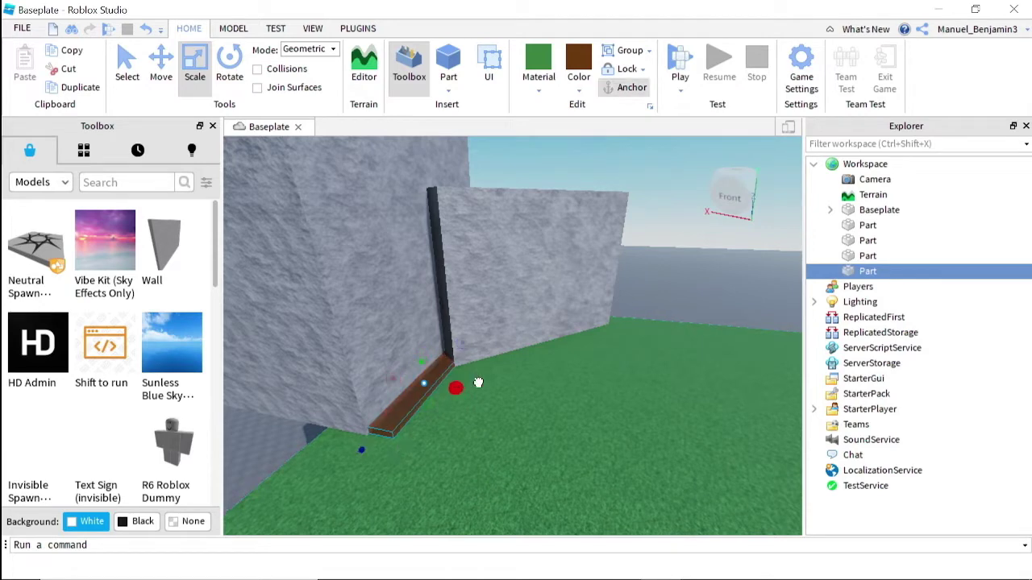
Widen the brown strip across the grass until it runs along the base of both slate rocks.
{"action": "left_click_drag", "start_coordinate": [627, 386], "coordinate": [635, 388]}
{"action": "left_click_drag", "start_coordinate": [518, 347], "coordinate": [551, 311]}
{"action": "left_click_drag", "start_coordinate": [622, 370], "coordinate": [645, 370]}
{"action": "right_click_drag", "start_coordinate": [649, 370], "coordinate": [650, 372]}
{"action": "scroll", "coordinate": [650, 373], "scroll_direction": "down", "scroll_amount": 5}
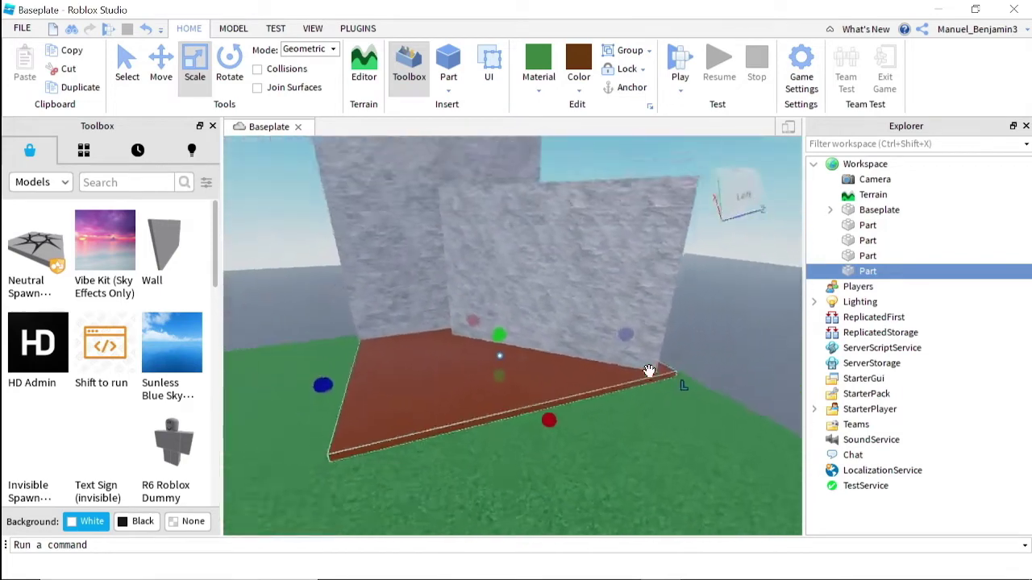
Increase the brown block's height to turn it into a thick raised platform.
{"action": "scroll", "coordinate": [538, 369], "scroll_direction": "up", "scroll_amount": 4}
{"action": "right_click_drag", "start_coordinate": [539, 369], "coordinate": [505, 370]}
{"action": "left_click_drag", "start_coordinate": [506, 369], "coordinate": [525, 323]}
{"action": "scroll", "coordinate": [704, 332], "scroll_direction": "down", "scroll_amount": 10}
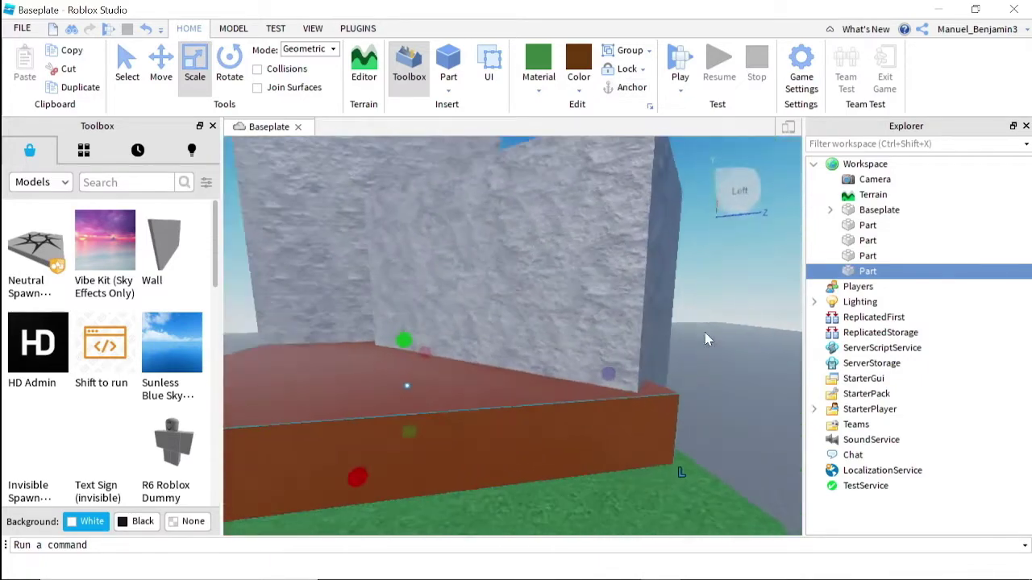
Change the brown platform's material to Sand to give it a dirt texture.
{"action": "key", "text": "a"}
{"action": "right_click_drag", "start_coordinate": [704, 332], "coordinate": [705, 332]}
{"action": "right_click_drag", "start_coordinate": [630, 275], "coordinate": [630, 280]}
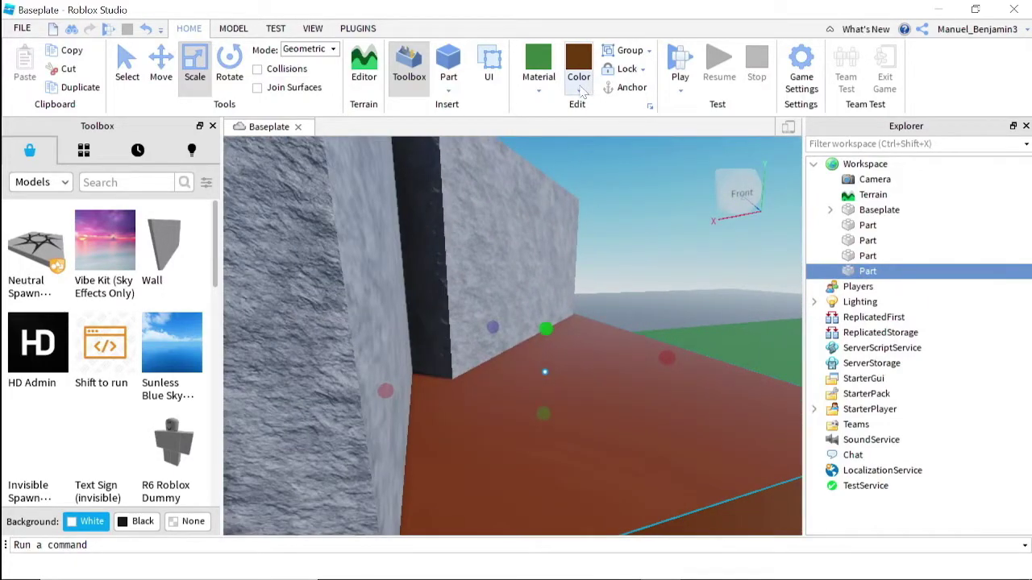
{"action": "right_click_drag", "start_coordinate": [651, 206], "coordinate": [576, 207]}
{"action": "key", "text": "w"}
{"action": "key", "text": "s"}
{"action": "key", "text": "w"}
{"action": "left_click", "coordinate": [551, 81]}
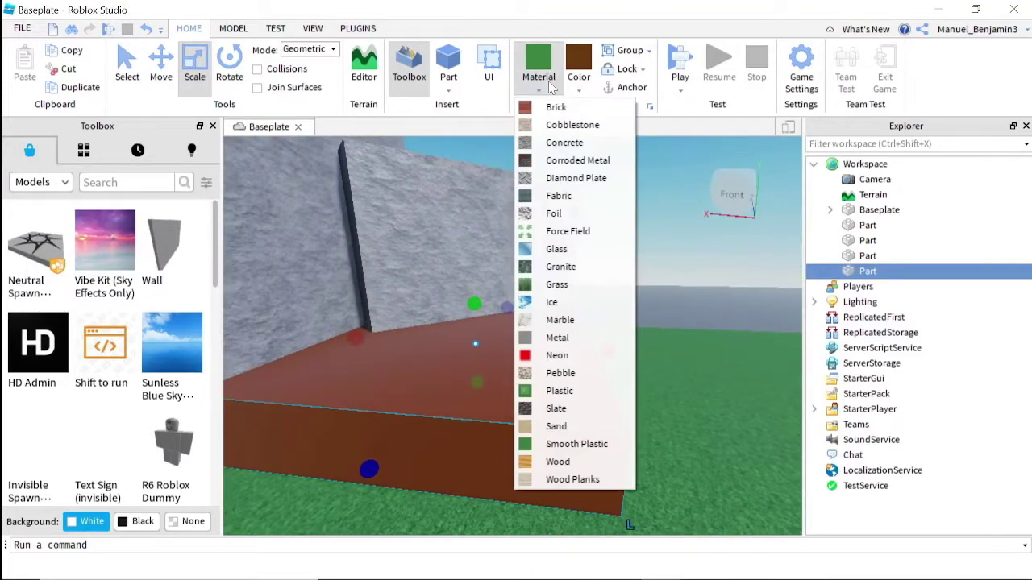
{"action": "left_click", "coordinate": [534, 449]}
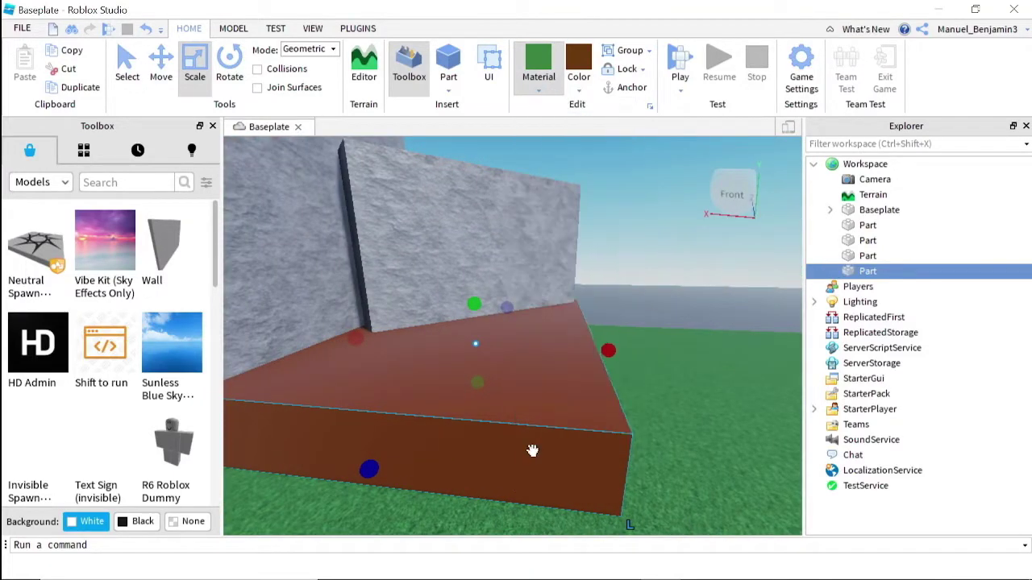
{"action": "scroll", "coordinate": [597, 354], "scroll_direction": "up", "scroll_amount": 5}
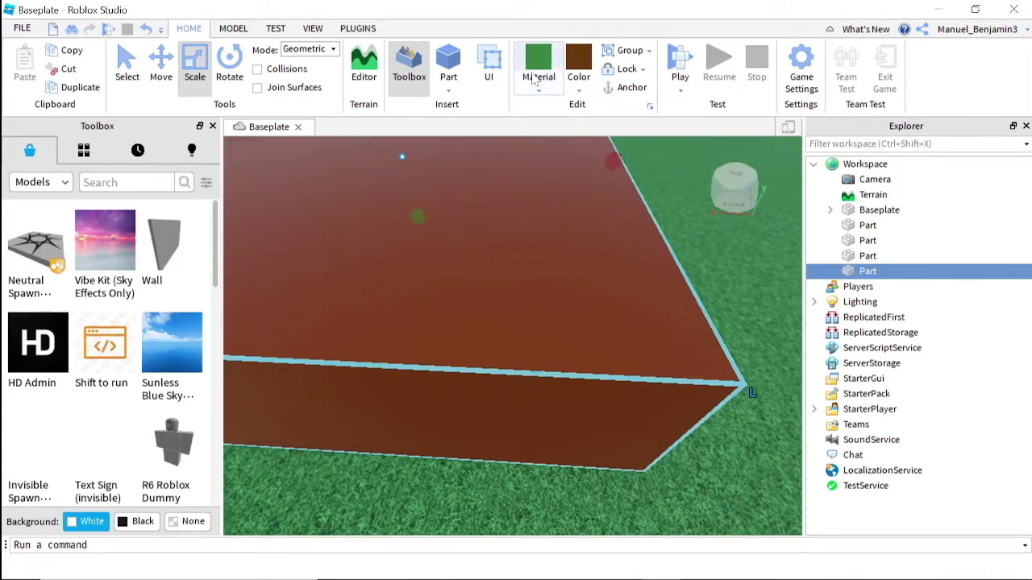
{"action": "left_click", "coordinate": [537, 84]}
{"action": "left_click", "coordinate": [582, 430]}
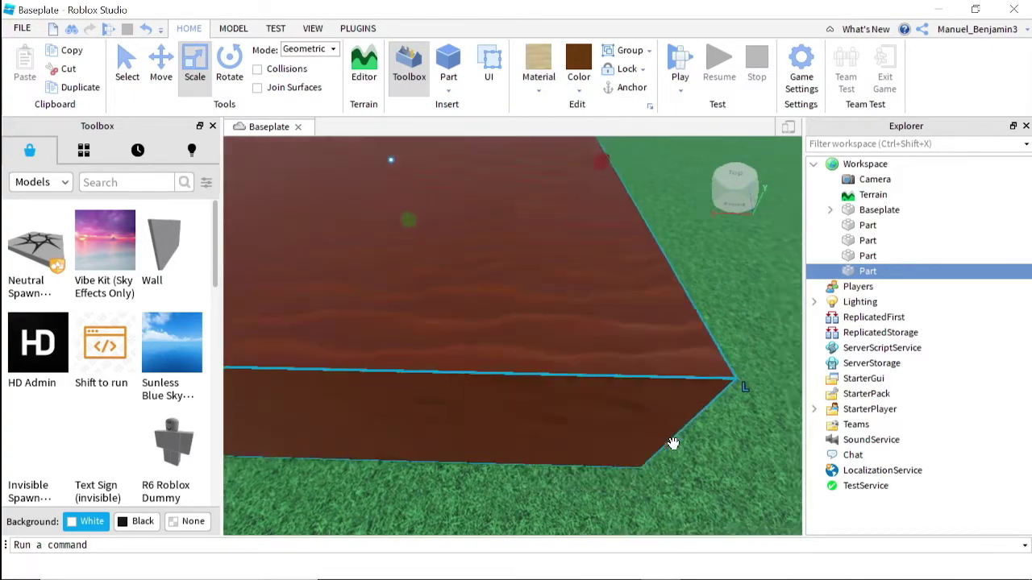
Insert a block on top of the dirt platform and give it the Grass material and a green color.
{"action": "scroll", "coordinate": [673, 443], "scroll_direction": "up", "scroll_amount": 5}
{"action": "right_click_drag", "start_coordinate": [673, 443], "coordinate": [673, 443]}
{"action": "scroll", "coordinate": [673, 444], "scroll_direction": "down", "scroll_amount": 5}
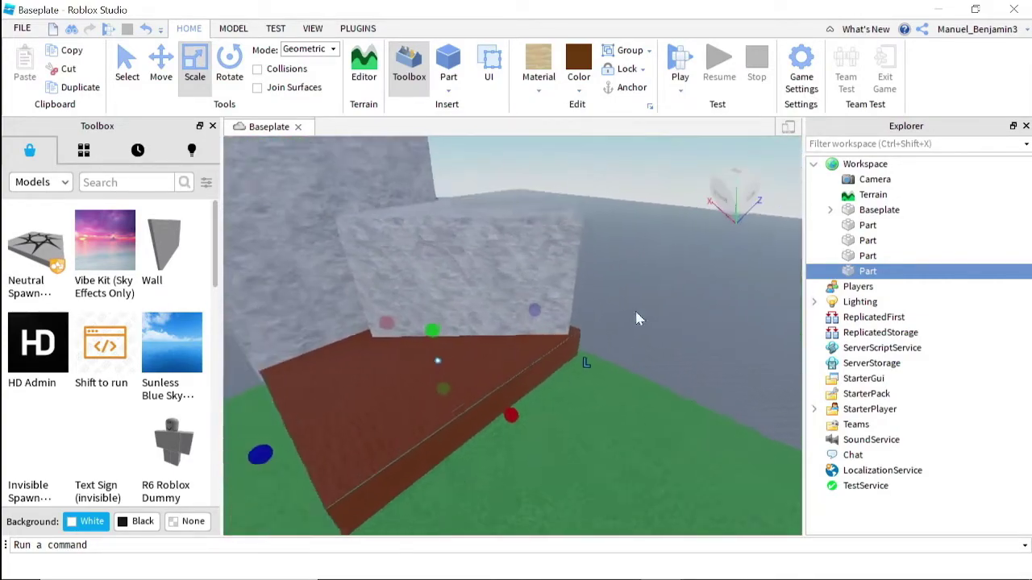
{"action": "left_click", "coordinate": [660, 284]}
{"action": "right_click_drag", "start_coordinate": [660, 282], "coordinate": [660, 282]}
{"action": "key", "text": "w"}
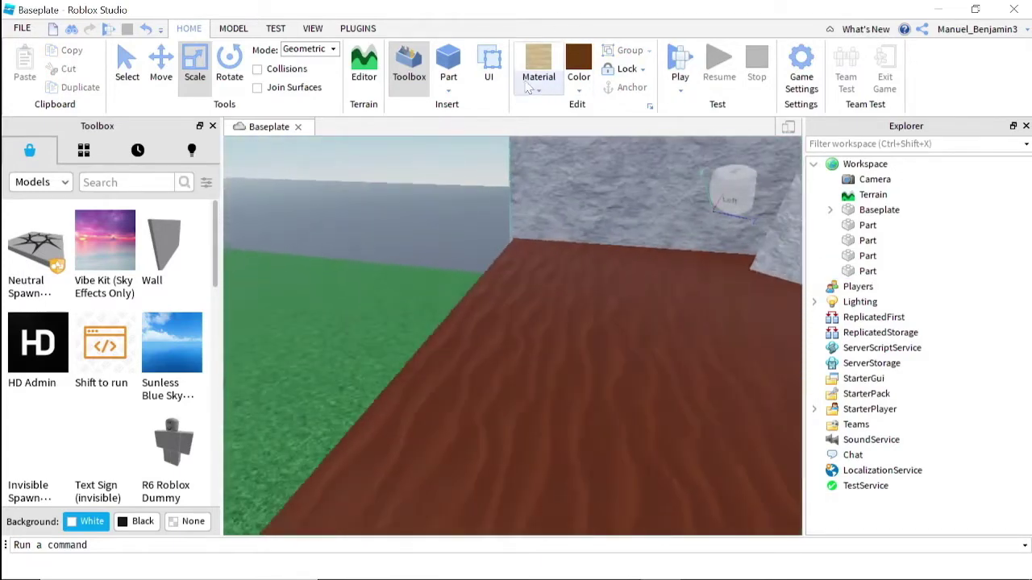
{"action": "right_click_drag", "start_coordinate": [540, 178], "coordinate": [540, 178]}
{"action": "key", "text": "w"}
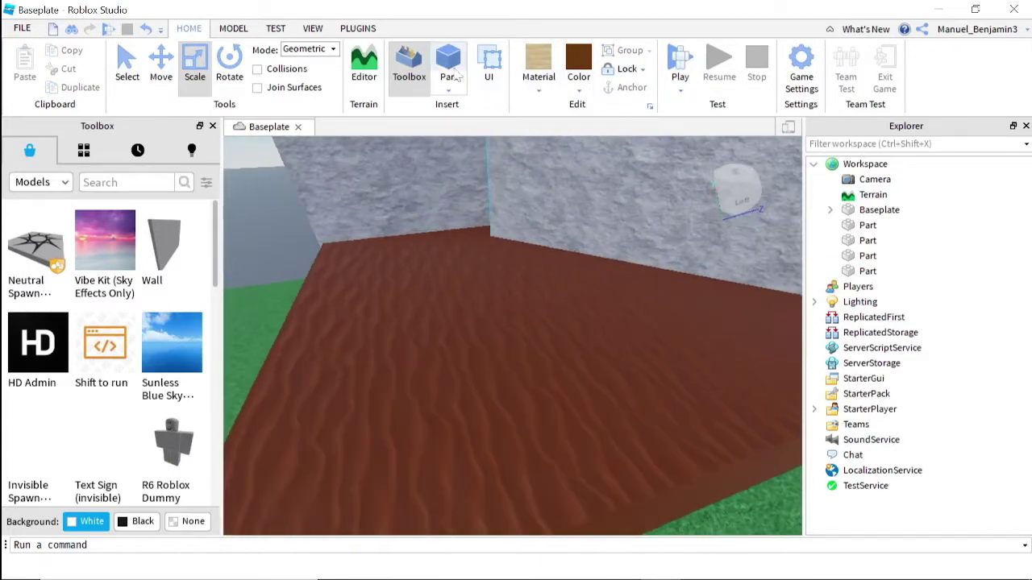
{"action": "left_click", "coordinate": [456, 76]}
{"action": "left_click", "coordinate": [525, 89]}
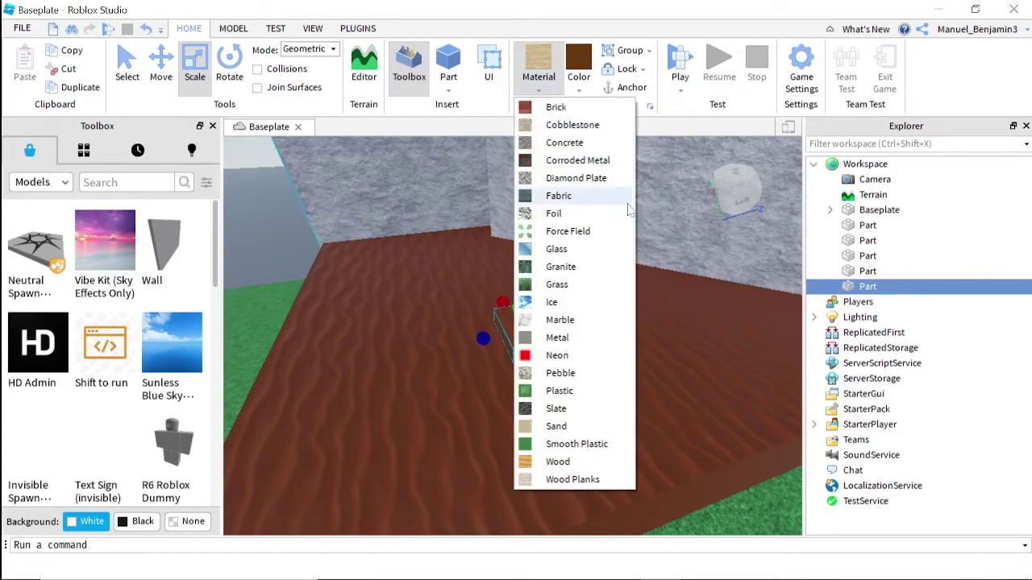
{"action": "left_click", "coordinate": [581, 288]}
{"action": "left_click", "coordinate": [579, 89]}
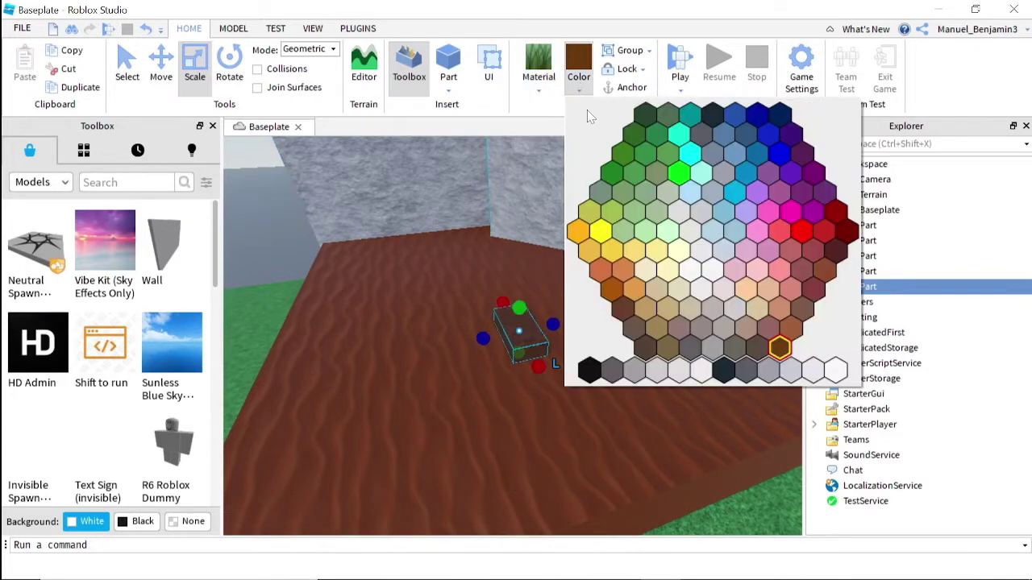
{"action": "left_click", "coordinate": [613, 176]}
Place the green grass block at the dirt platform's outer corner and stretch it until it covers the platform's whole top.
{"action": "right_click", "coordinate": [476, 339]}
{"action": "left_click", "coordinate": [368, 266]}
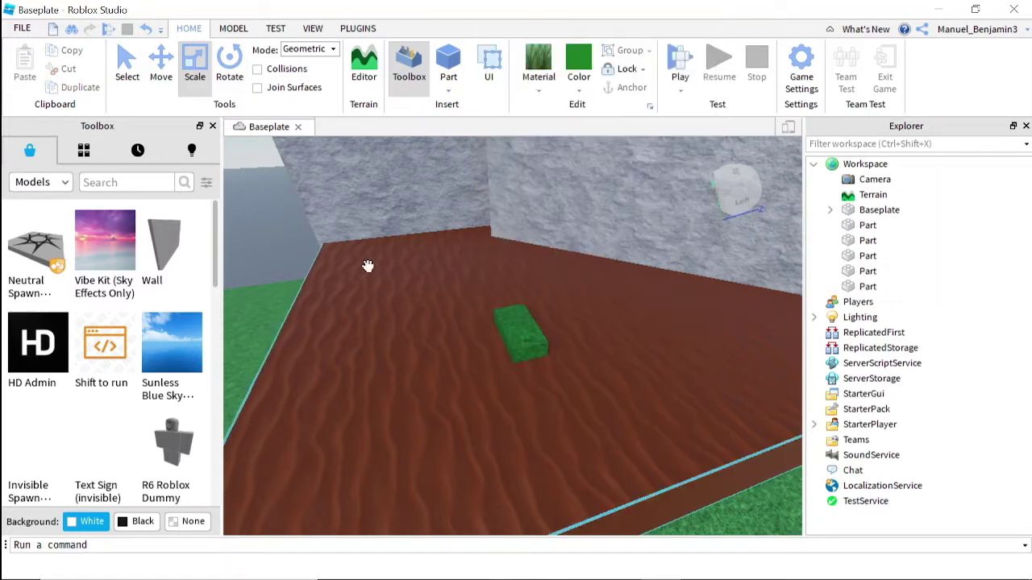
{"action": "left_click", "coordinate": [516, 335]}
{"action": "left_click_drag", "start_coordinate": [520, 336], "coordinate": [440, 444]}
{"action": "scroll", "coordinate": [468, 427], "scroll_direction": "down", "scroll_amount": 3}
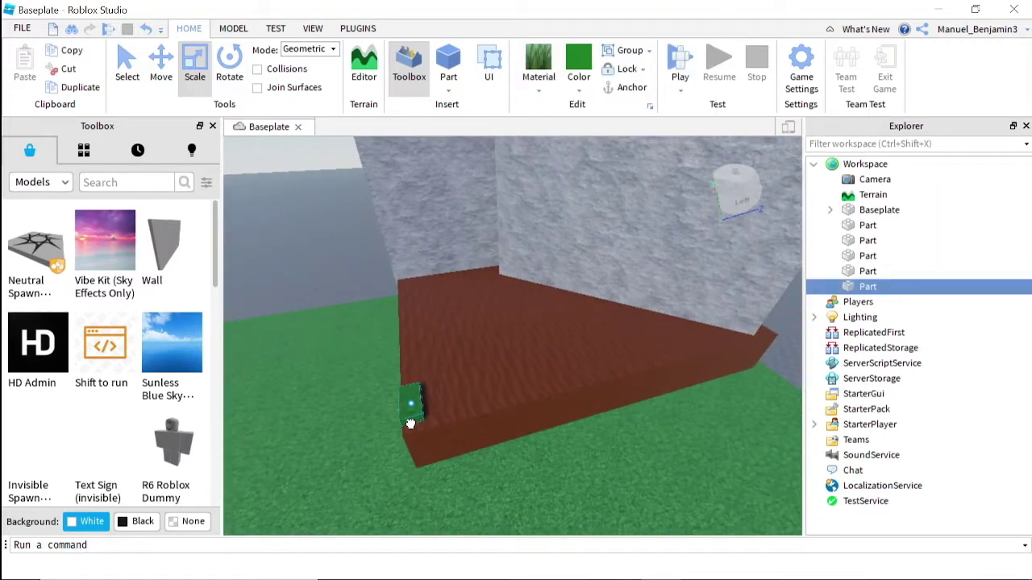
{"action": "left_click_drag", "start_coordinate": [410, 383], "coordinate": [603, 297]}
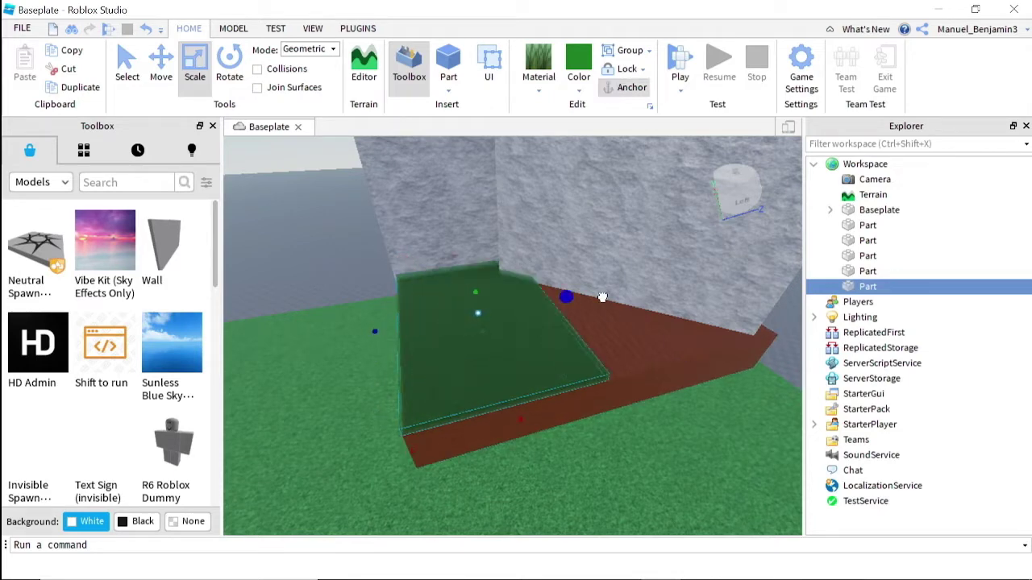
{"action": "left_click_drag", "start_coordinate": [694, 283], "coordinate": [699, 282]}
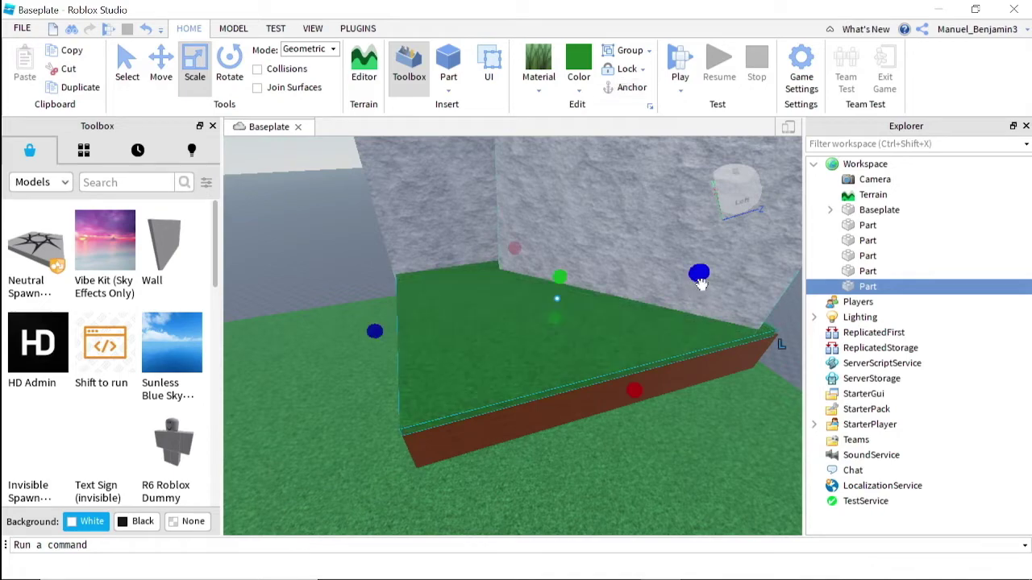
Move the shorter slate rock slightly outward, away from the grass-topped platform.
{"action": "key", "text": "d"}
{"action": "scroll", "coordinate": [661, 341], "scroll_direction": "up", "scroll_amount": 3}
{"action": "key", "text": "d"}
{"action": "right_click_drag", "start_coordinate": [662, 341], "coordinate": [567, 329]}
{"action": "scroll", "coordinate": [582, 305], "scroll_direction": "down", "scroll_amount": 2}
{"action": "scroll", "coordinate": [567, 332], "scroll_direction": "down", "scroll_amount": 4}
{"action": "left_click", "coordinate": [448, 290]}
{"action": "scroll", "coordinate": [467, 287], "scroll_direction": "up", "scroll_amount": 4}
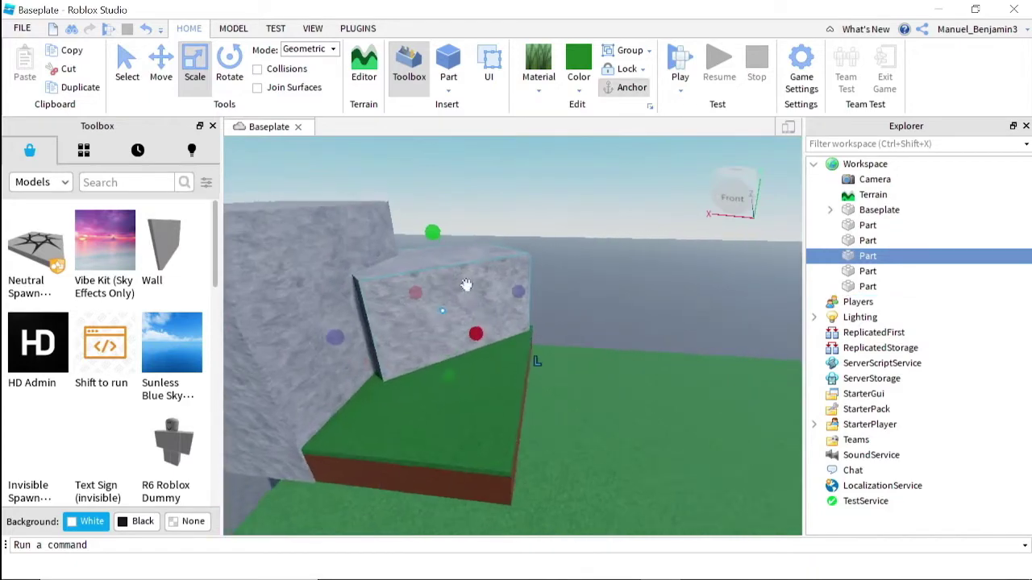
{"action": "right_click_drag", "start_coordinate": [487, 280], "coordinate": [570, 313]}
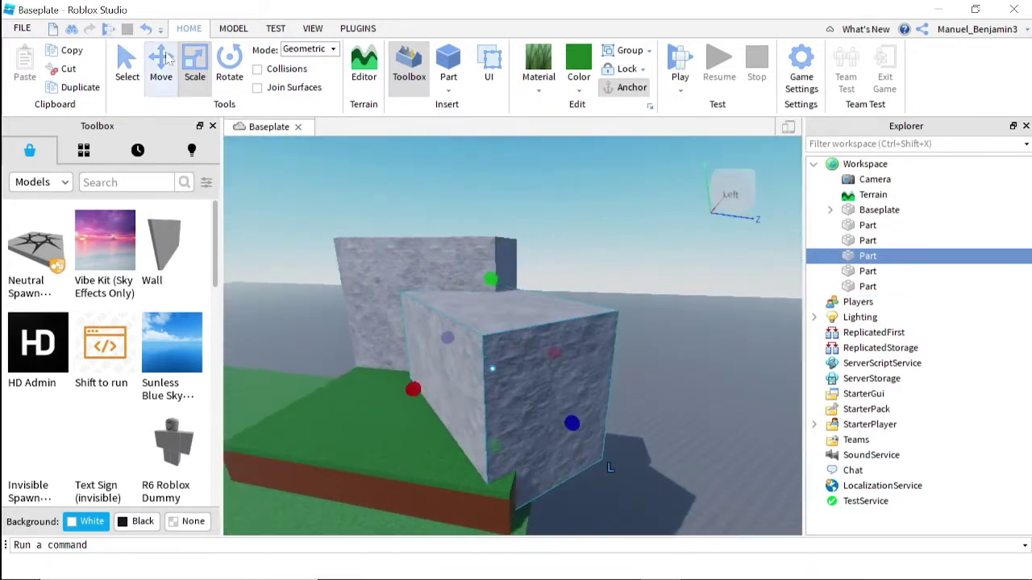
{"action": "key", "text": "ctrl+2"}
{"action": "left_click_drag", "start_coordinate": [553, 352], "coordinate": [594, 350]}
{"action": "right_click_drag", "start_coordinate": [595, 350], "coordinate": [676, 447]}
{"action": "left_click", "coordinate": [677, 449]}
Insert a wedge part on the grass top of the platform beside the slate rocks.
{"action": "scroll", "coordinate": [523, 252], "scroll_direction": "up", "scroll_amount": 2}
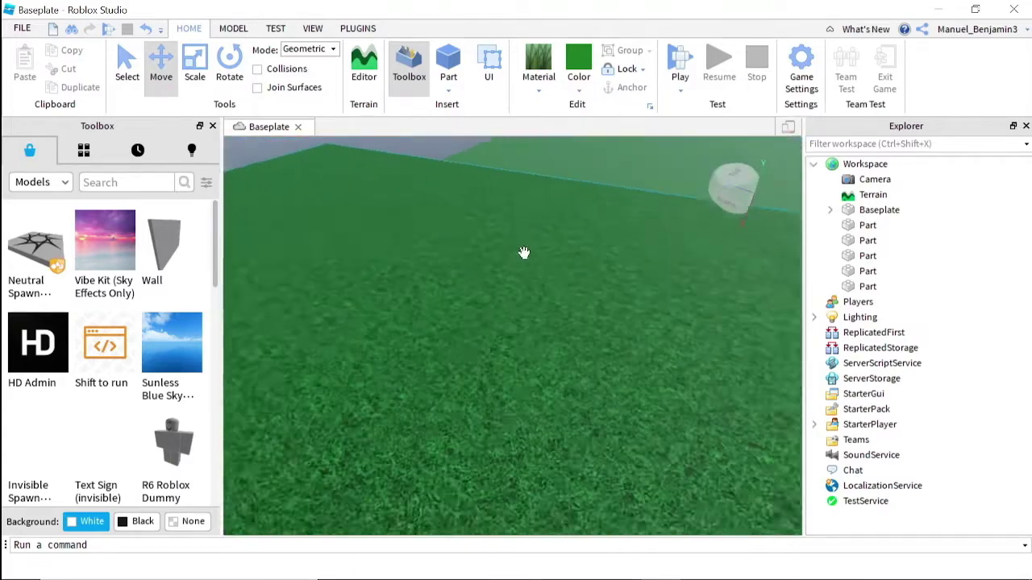
{"action": "right_click_drag", "start_coordinate": [523, 252], "coordinate": [521, 248]}
{"action": "left_click", "coordinate": [449, 85]}
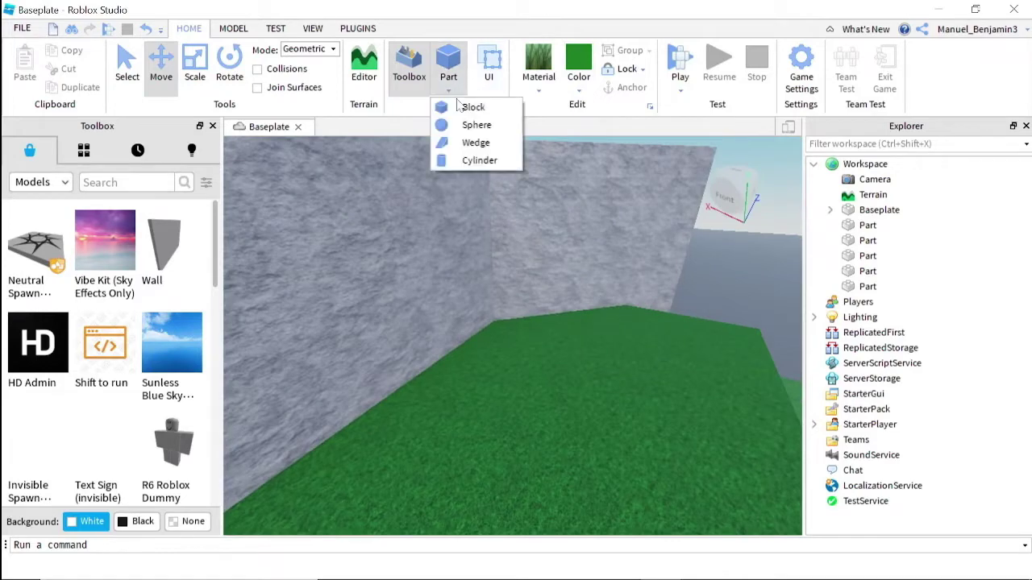
{"action": "left_click", "coordinate": [477, 145]}
{"action": "right_click_drag", "start_coordinate": [557, 263], "coordinate": [534, 258]}
{"action": "scroll", "coordinate": [534, 258], "scroll_direction": "up", "scroll_amount": 3}
{"action": "scroll", "coordinate": [508, 310], "scroll_direction": "down", "scroll_amount": 4}
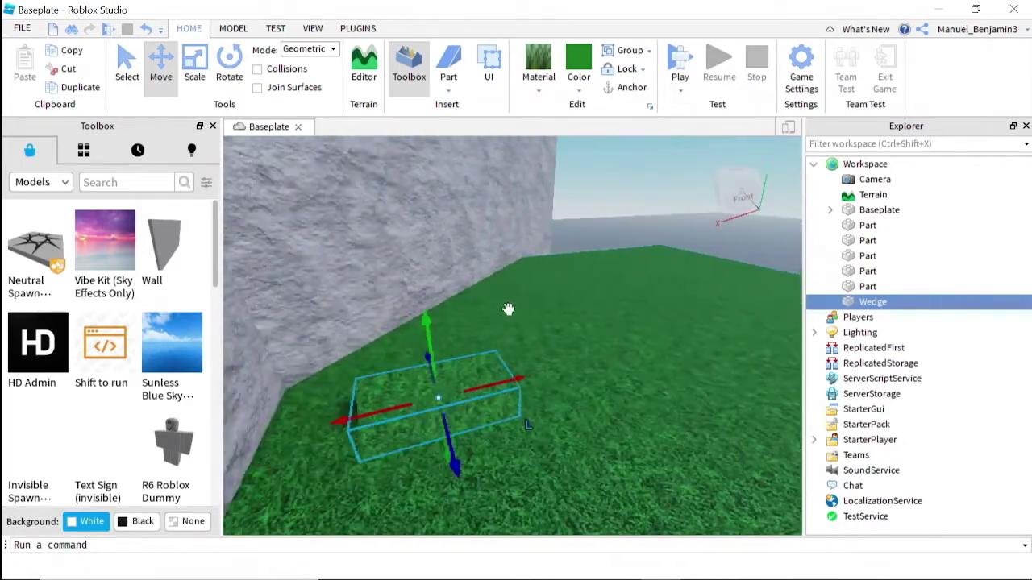
Rotate the wedge a quarter turn about its vertical axis so its slope descends away from the rocks.
{"action": "key", "text": "d"}
{"action": "right_click_drag", "start_coordinate": [309, 177], "coordinate": [282, 173]}
{"action": "key", "text": "s"}
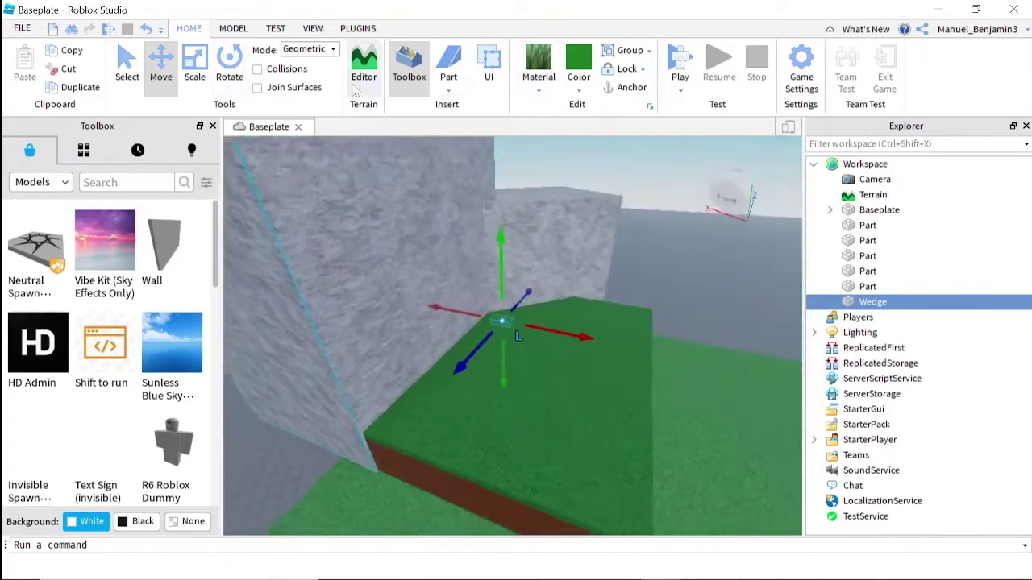
{"action": "left_click", "coordinate": [230, 64]}
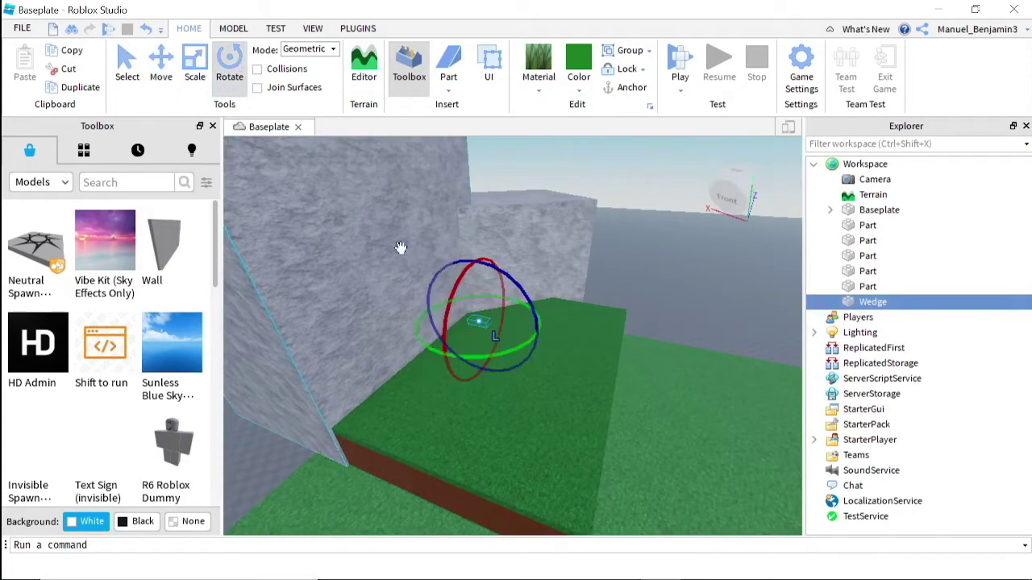
{"action": "left_click_drag", "start_coordinate": [476, 357], "coordinate": [581, 304]}
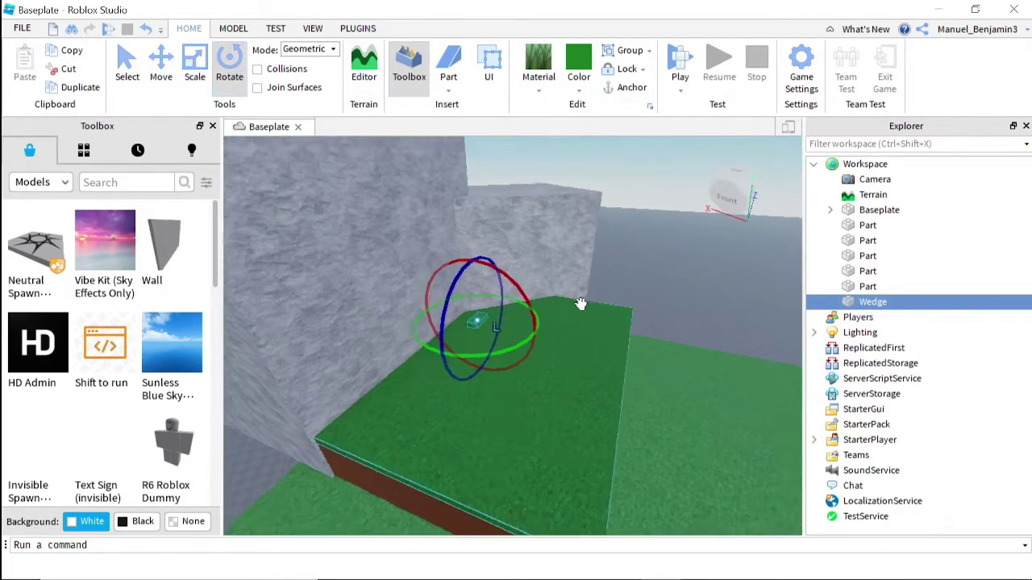
Move the wedge off the platform's open side and lower it toward the ground grass.
{"action": "key", "text": "w"}
{"action": "right_click_drag", "start_coordinate": [580, 304], "coordinate": [580, 304]}
{"action": "key", "text": "s"}
{"action": "key", "text": "d"}
{"action": "key", "text": "ctrl+2"}
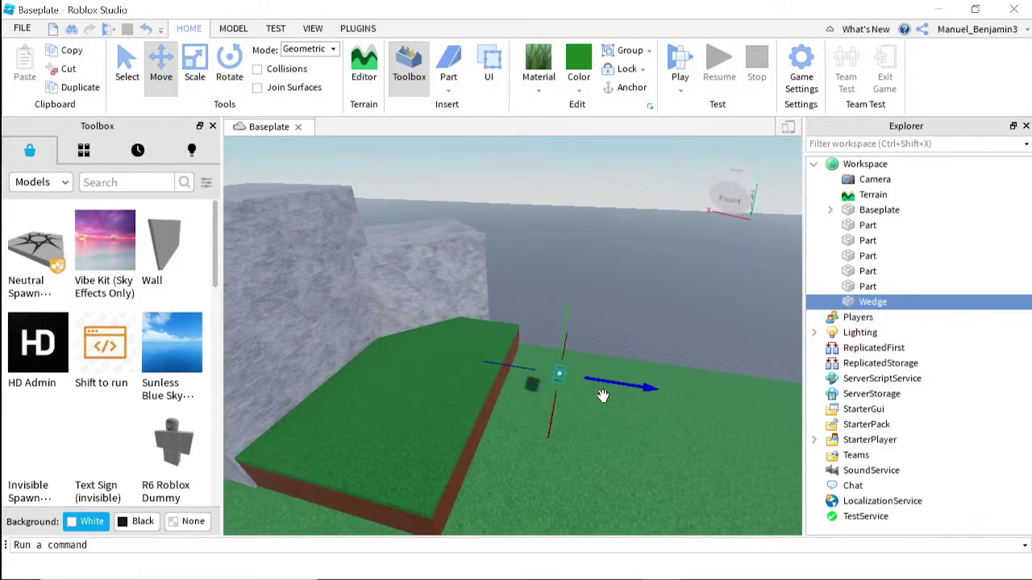
{"action": "key", "text": "w"}
{"action": "key", "text": "d"}
{"action": "right_click_drag", "start_coordinate": [577, 413], "coordinate": [580, 401]}
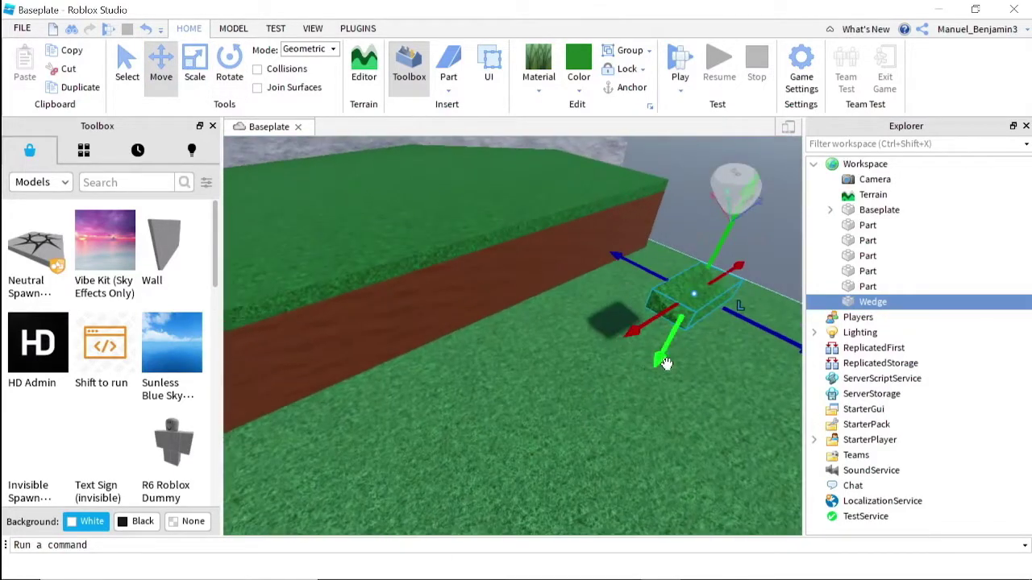
{"action": "left_click_drag", "start_coordinate": [665, 363], "coordinate": [670, 451]}
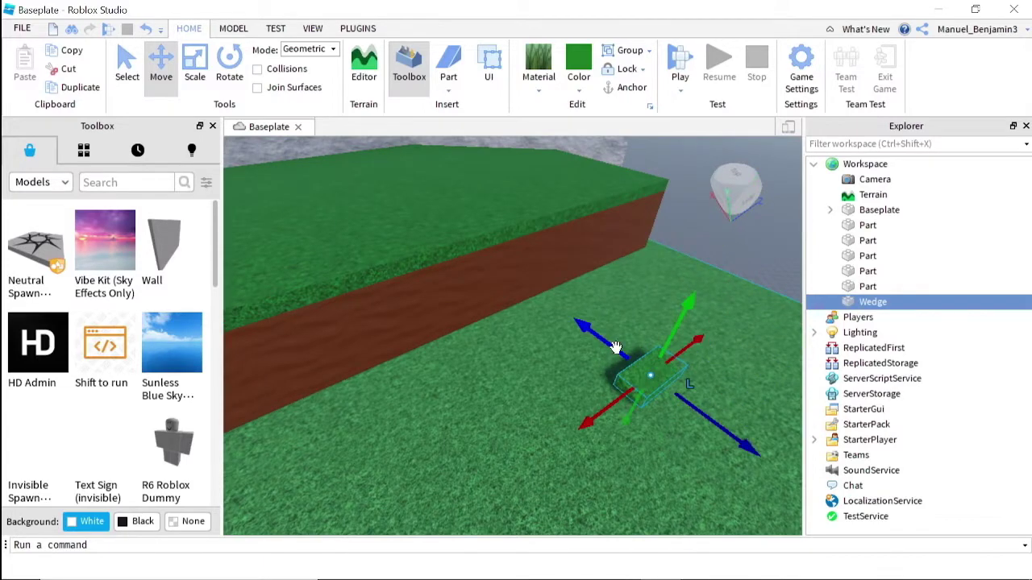
Slide the wedge against the platform's dirt side and lower it onto the ground.
{"action": "left_click_drag", "start_coordinate": [600, 339], "coordinate": [514, 271]}
{"action": "key", "text": "w"}
{"action": "right_click_drag", "start_coordinate": [690, 295], "coordinate": [695, 300]}
{"action": "key", "text": "a"}
{"action": "left_click_drag", "start_coordinate": [425, 392], "coordinate": [395, 390]}
{"action": "right_click_drag", "start_coordinate": [661, 379], "coordinate": [650, 381]}
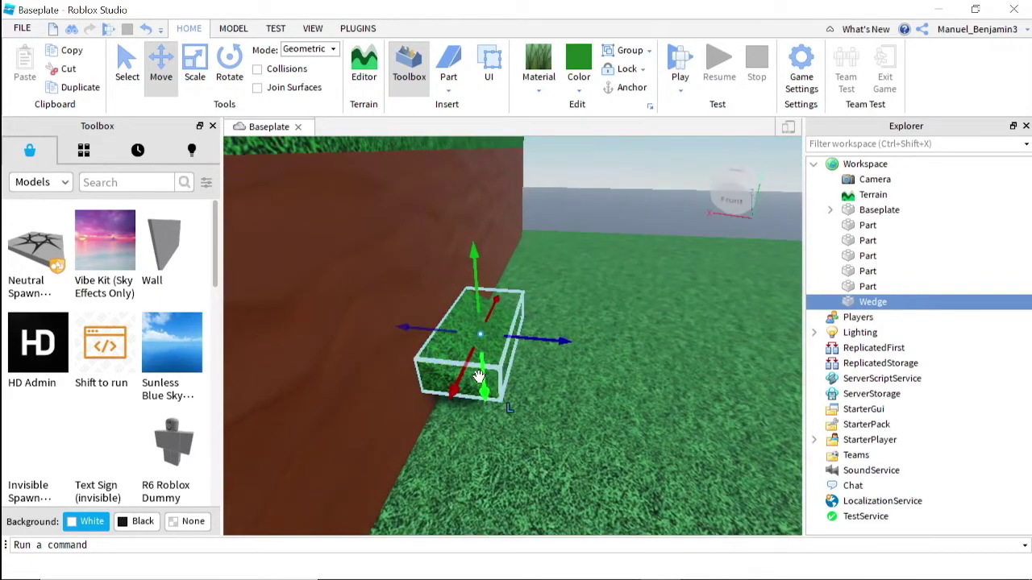
{"action": "left_click_drag", "start_coordinate": [479, 377], "coordinate": [486, 397]}
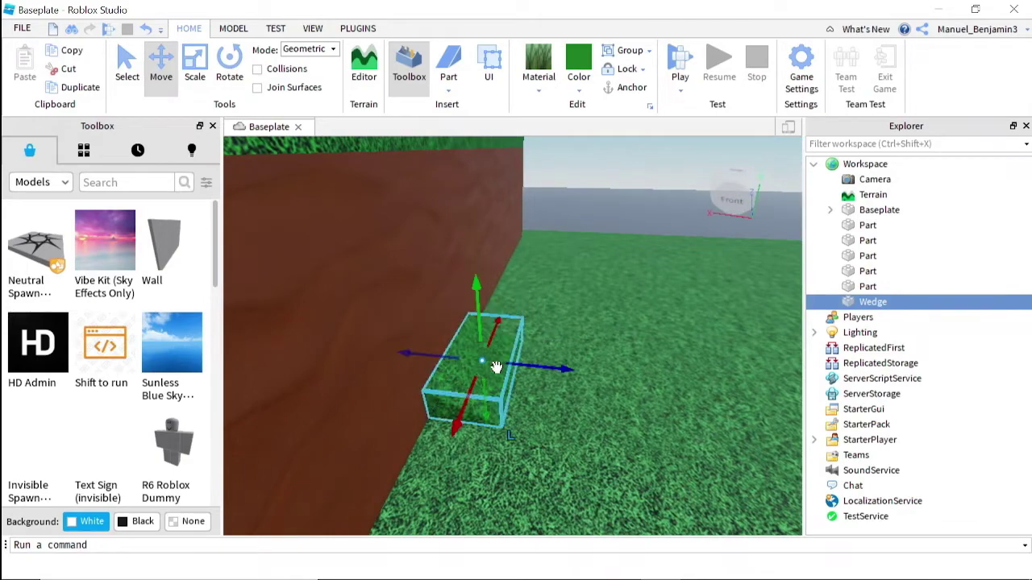
Lengthen the wedge outward from the platform and increase its height to form a ramp up the dirt side.
{"action": "key", "text": "s"}
{"action": "left_click", "coordinate": [205, 70]}
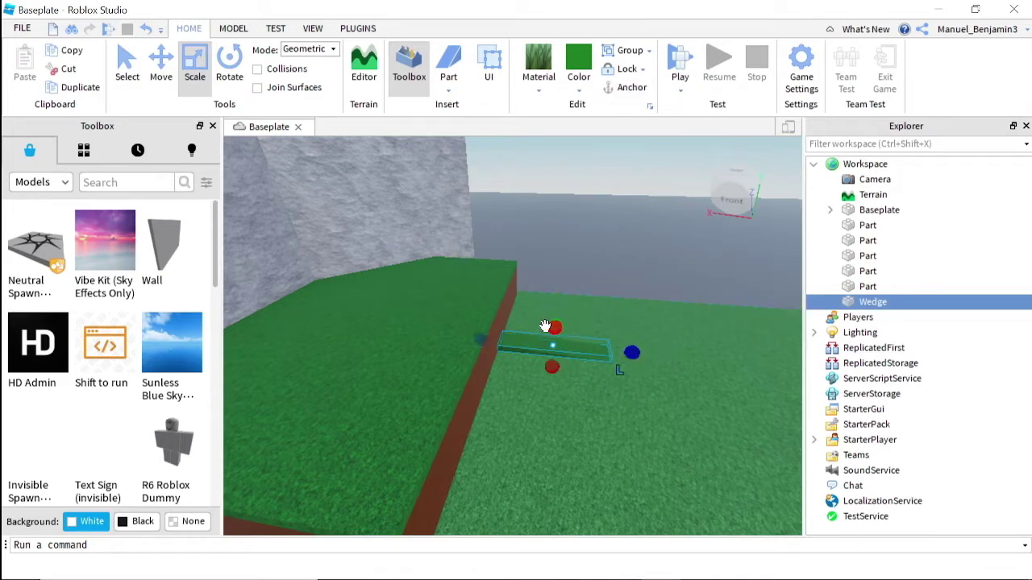
{"action": "left_click_drag", "start_coordinate": [553, 326], "coordinate": [558, 294]}
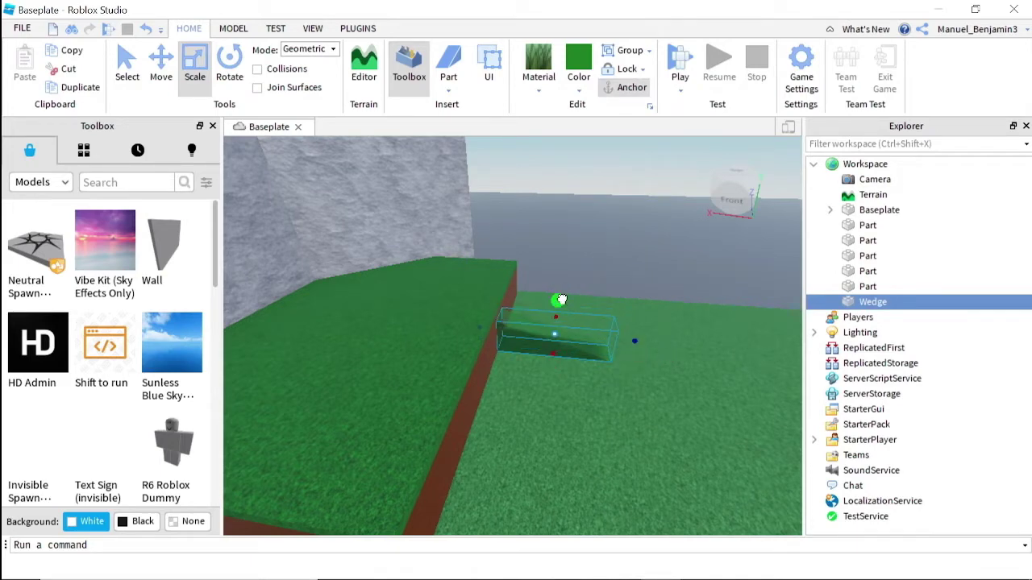
{"action": "key", "text": "w"}
{"action": "right_click_drag", "start_coordinate": [576, 282], "coordinate": [582, 253]}
{"action": "key", "text": "s"}
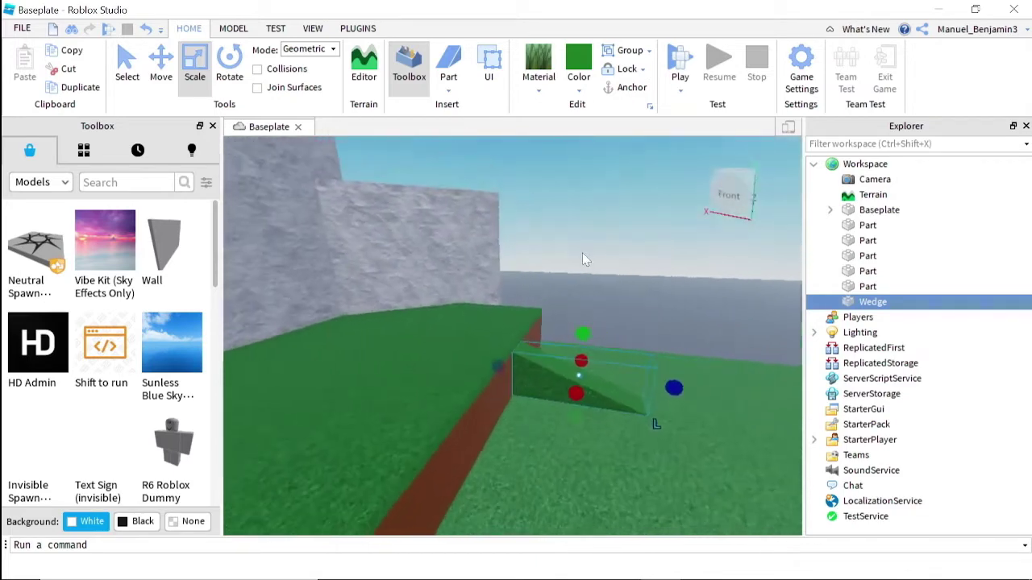
{"action": "key", "text": "w"}
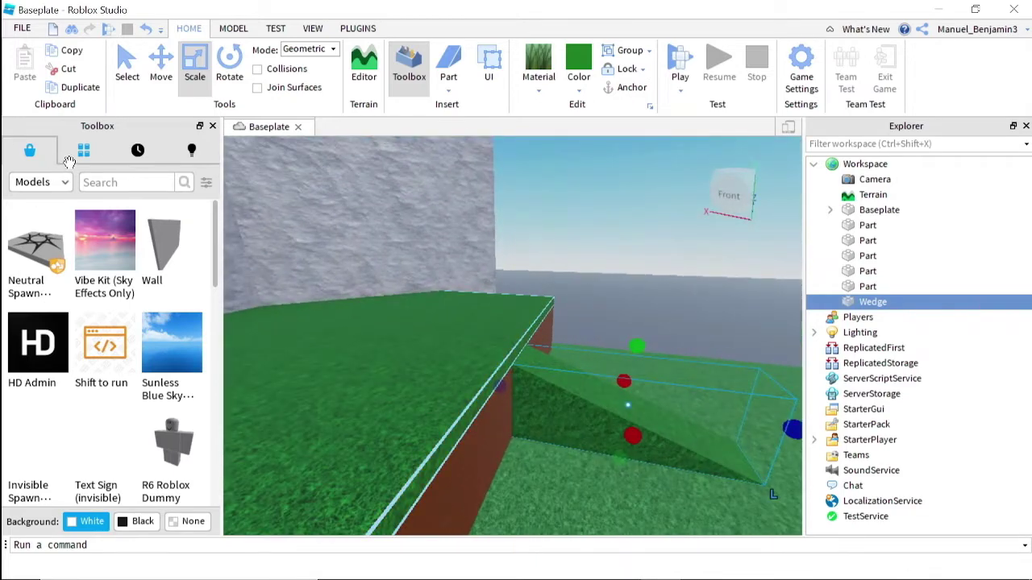
Widen the wedge ramp in both directions along the platform's open side until it spans the full edge.
{"action": "left_click", "coordinate": [83, 151]}
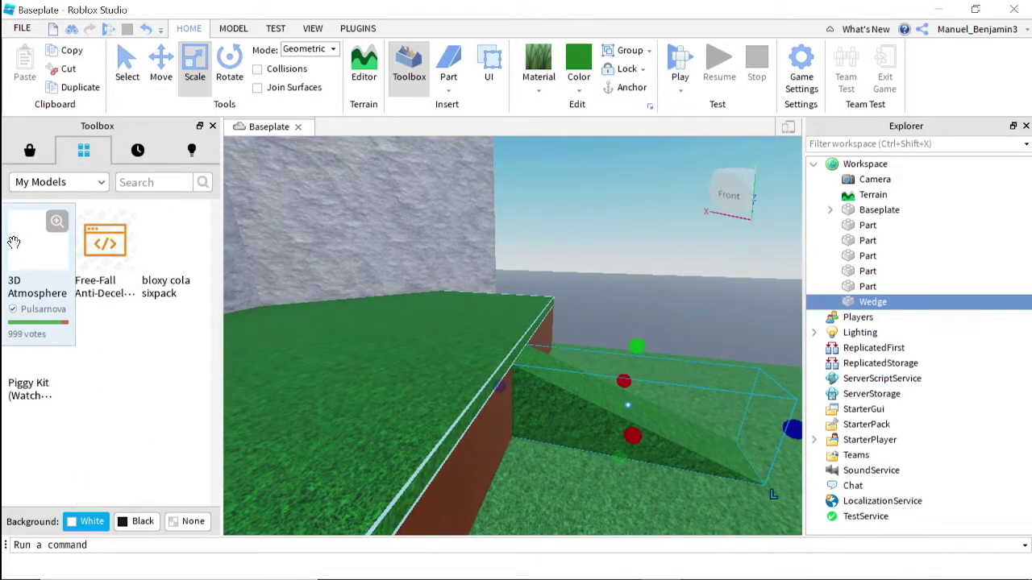
{"action": "key", "text": "s"}
{"action": "right_click_drag", "start_coordinate": [605, 238], "coordinate": [591, 294]}
{"action": "key", "text": "w"}
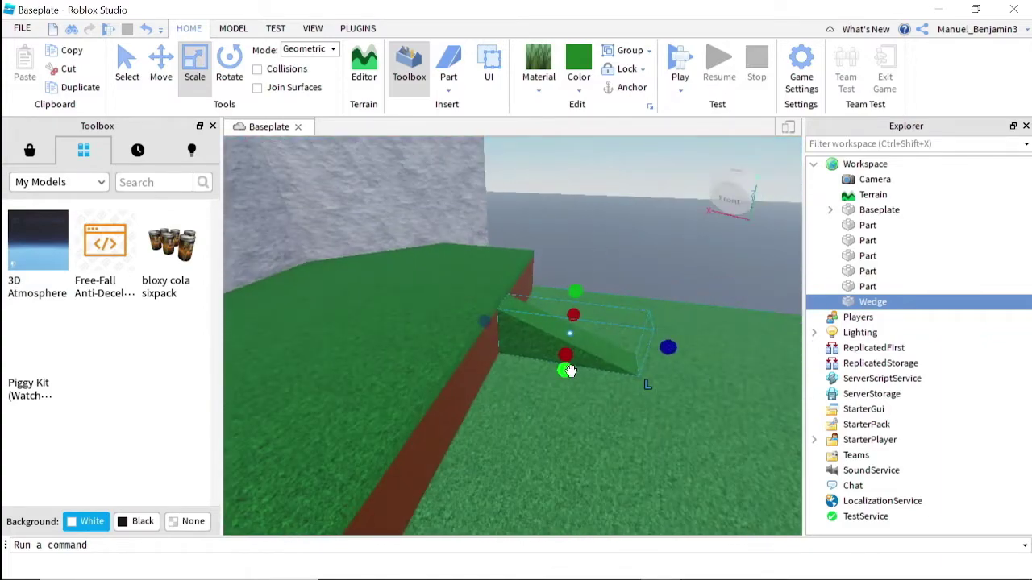
{"action": "left_click_drag", "start_coordinate": [568, 370], "coordinate": [536, 428]}
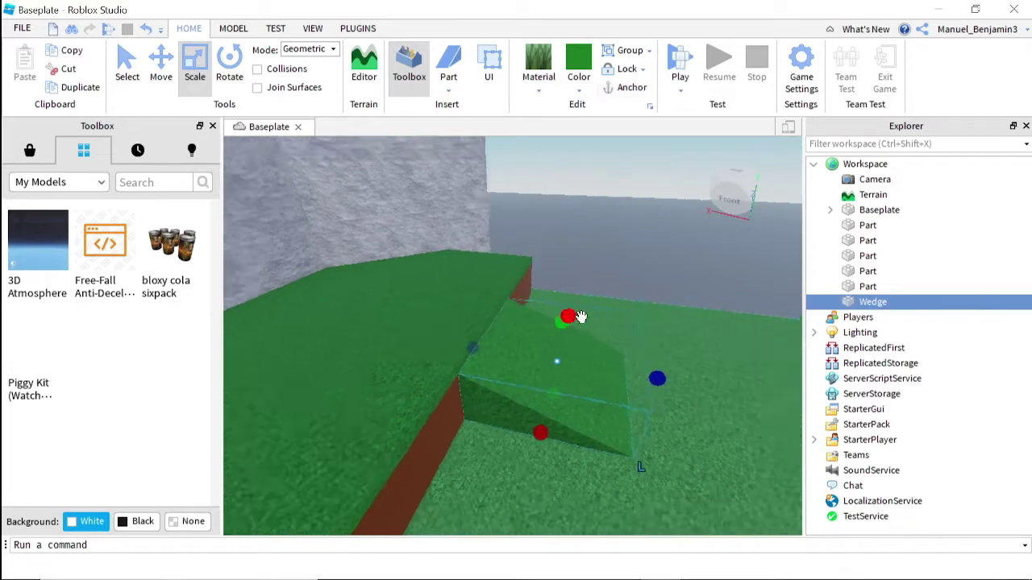
{"action": "right_click_drag", "start_coordinate": [581, 318], "coordinate": [579, 322]}
{"action": "key", "text": "s"}
{"action": "left_click_drag", "start_coordinate": [556, 356], "coordinate": [471, 404]}
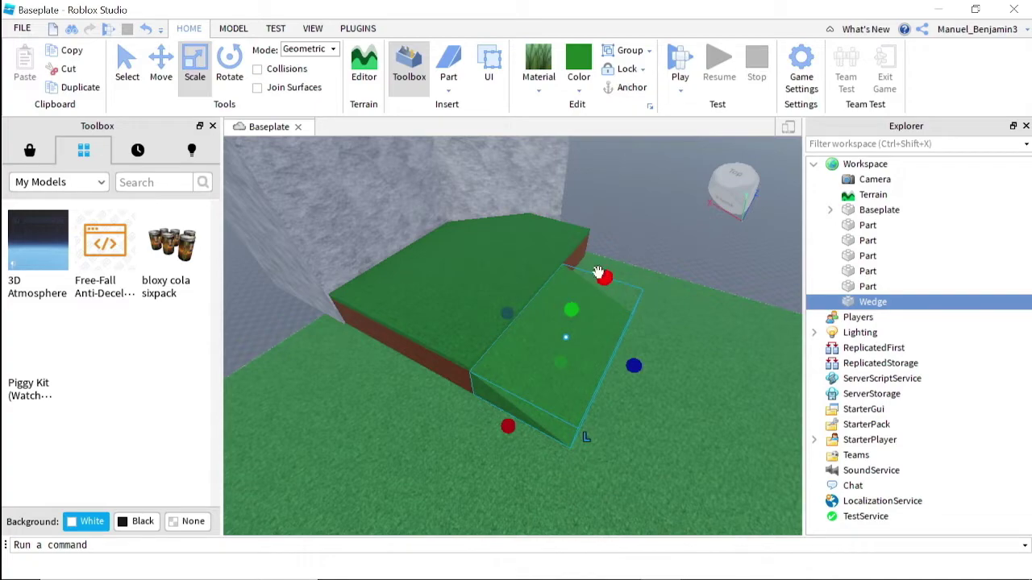
{"action": "left_click_drag", "start_coordinate": [598, 273], "coordinate": [638, 251]}
Apply the current green colour to the platform's grass top where it meets the wedge ramp.
{"action": "right_click_drag", "start_coordinate": [645, 219], "coordinate": [643, 233]}
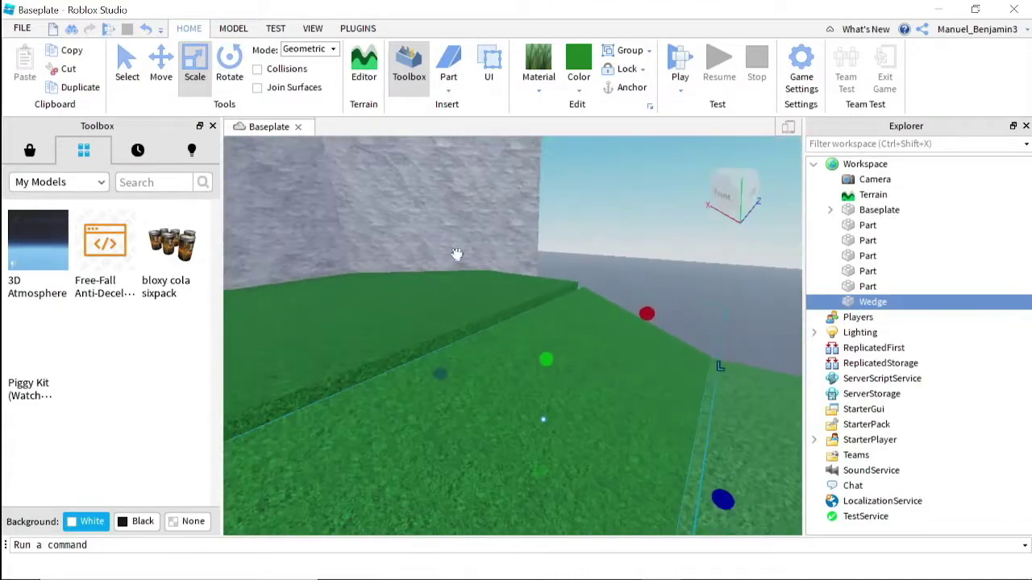
{"action": "left_click", "coordinate": [429, 297]}
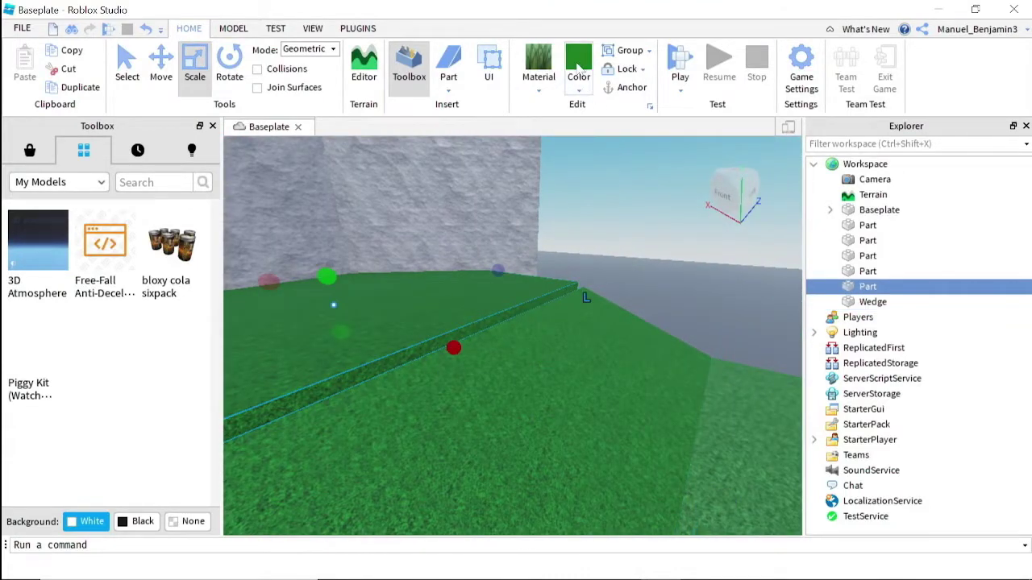
{"action": "left_click", "coordinate": [579, 85]}
{"action": "left_click", "coordinate": [578, 76]}
{"action": "left_click", "coordinate": [539, 405]}
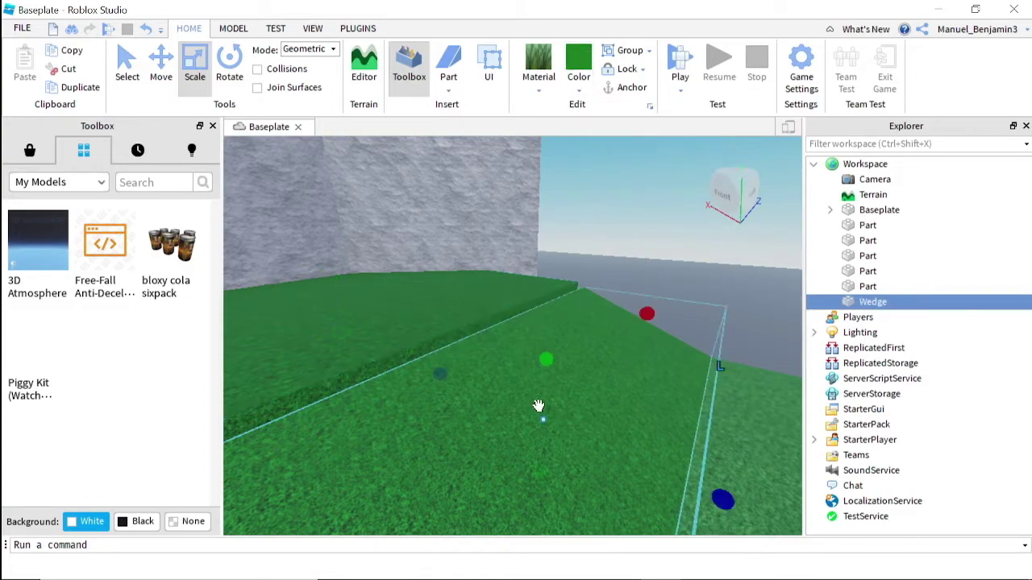
{"action": "right_click_drag", "start_coordinate": [583, 164], "coordinate": [583, 169]}
{"action": "scroll", "coordinate": [553, 200], "scroll_direction": "up", "scroll_amount": 1}
{"action": "right_click_drag", "start_coordinate": [553, 201], "coordinate": [553, 201]}
{"action": "scroll", "coordinate": [553, 201], "scroll_direction": "down", "scroll_amount": 1}
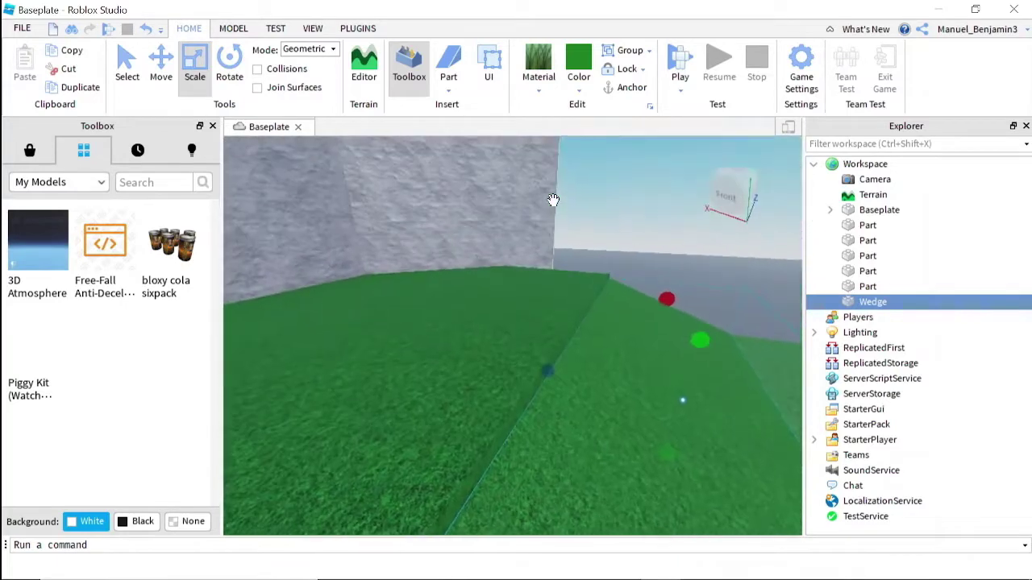
{"action": "scroll", "coordinate": [554, 201], "scroll_direction": "up", "scroll_amount": 1}
{"action": "left_click", "coordinate": [541, 308]}
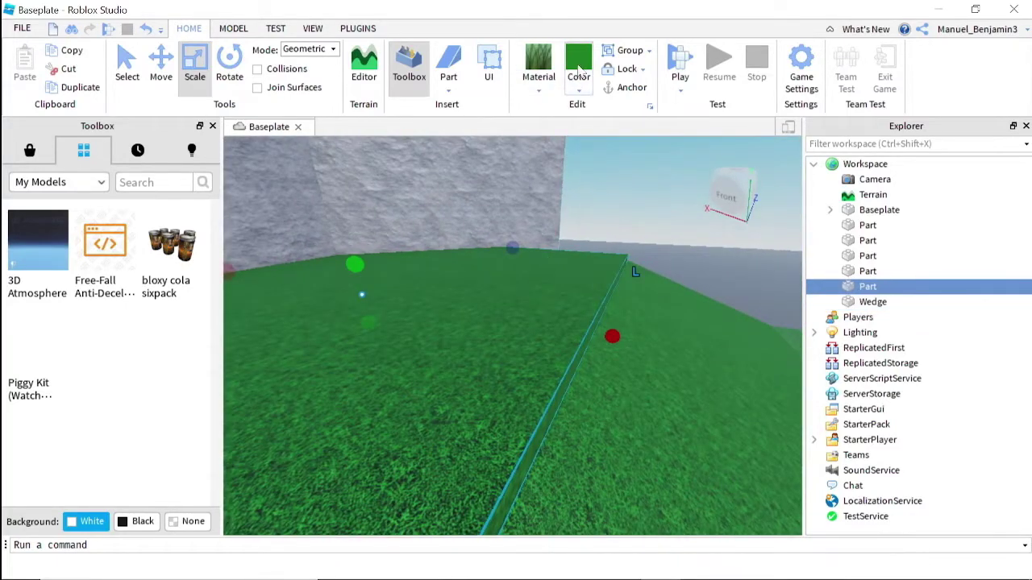
{"action": "left_click", "coordinate": [577, 91]}
{"action": "left_click", "coordinate": [602, 285]}
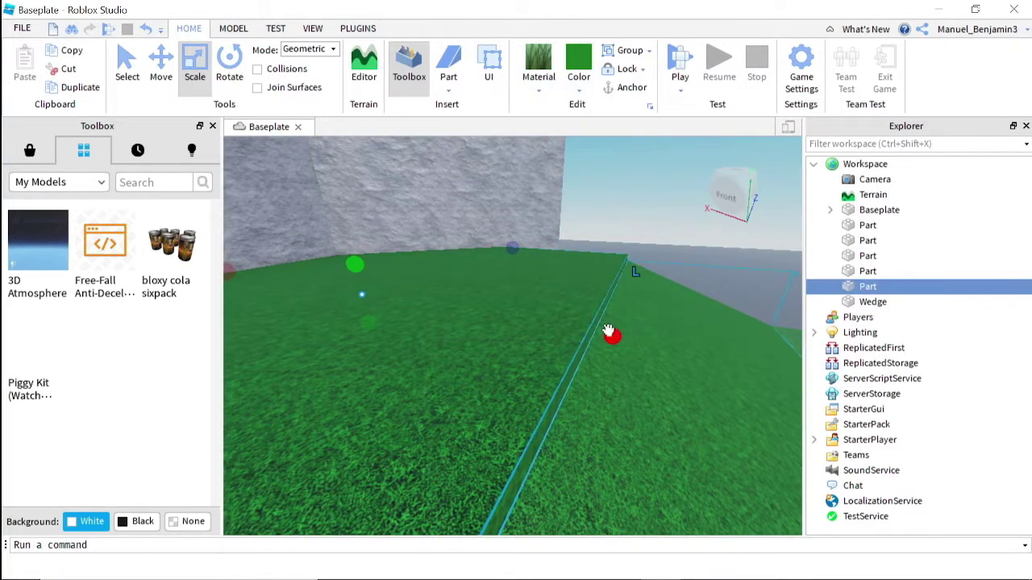
Increase the wedge ramp's height until its upper edge is flush with the platform's grass top.
{"action": "left_click", "coordinate": [618, 355]}
{"action": "scroll", "coordinate": [624, 352], "scroll_direction": "down", "scroll_amount": 2}
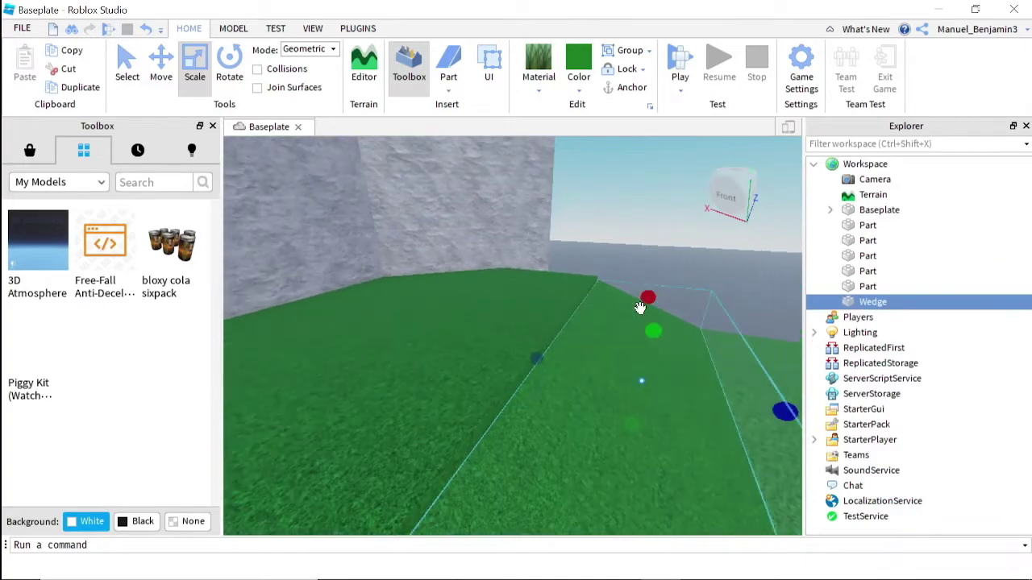
{"action": "left_click_drag", "start_coordinate": [653, 331], "coordinate": [659, 320]}
{"action": "right_click_drag", "start_coordinate": [659, 320], "coordinate": [659, 319]}
{"action": "scroll", "coordinate": [652, 296], "scroll_direction": "down", "scroll_amount": 3}
{"action": "left_click", "coordinate": [532, 189]}
{"action": "scroll", "coordinate": [252, 249], "scroll_direction": "up", "scroll_amount": 1}
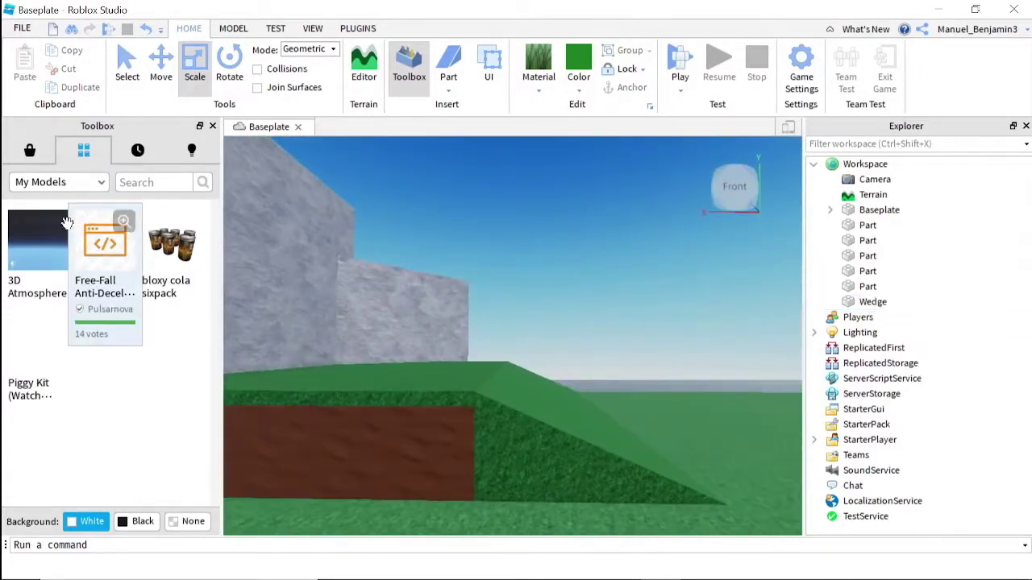
Insert the 3D Atmosphere model from My Models into the map.
{"action": "left_click", "coordinate": [58, 228]}
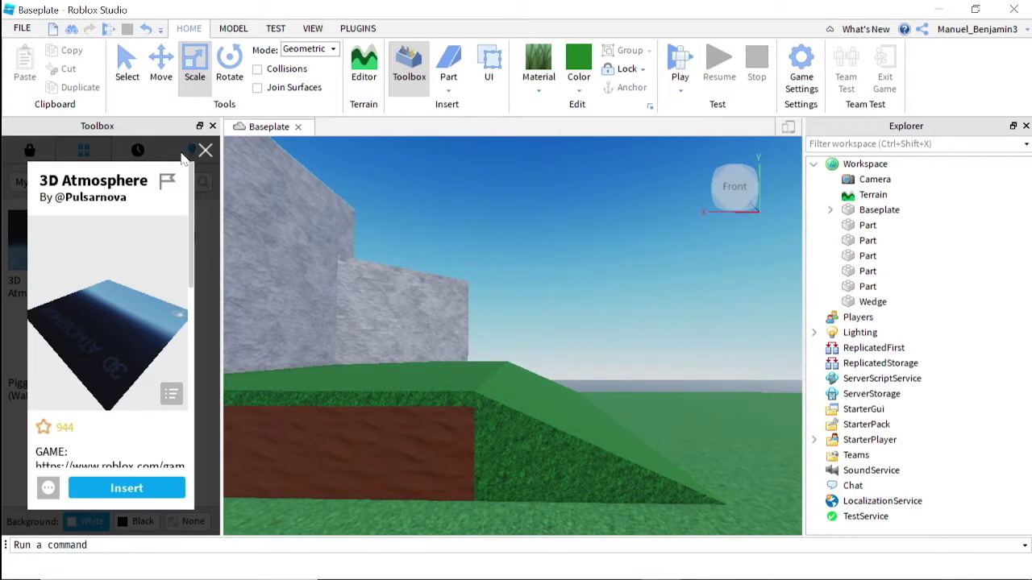
{"action": "left_click", "coordinate": [205, 154]}
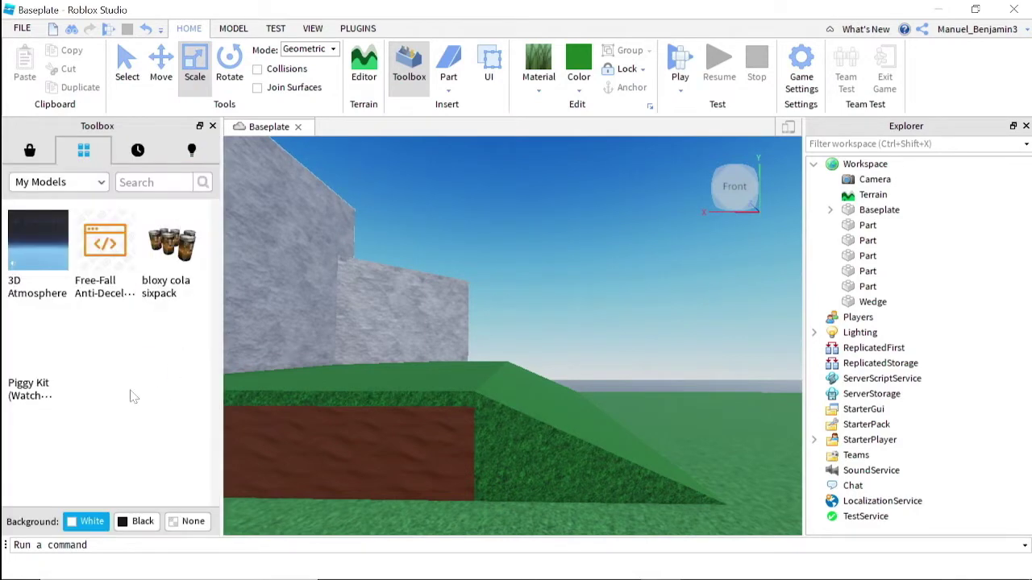
{"action": "left_click", "coordinate": [45, 286]}
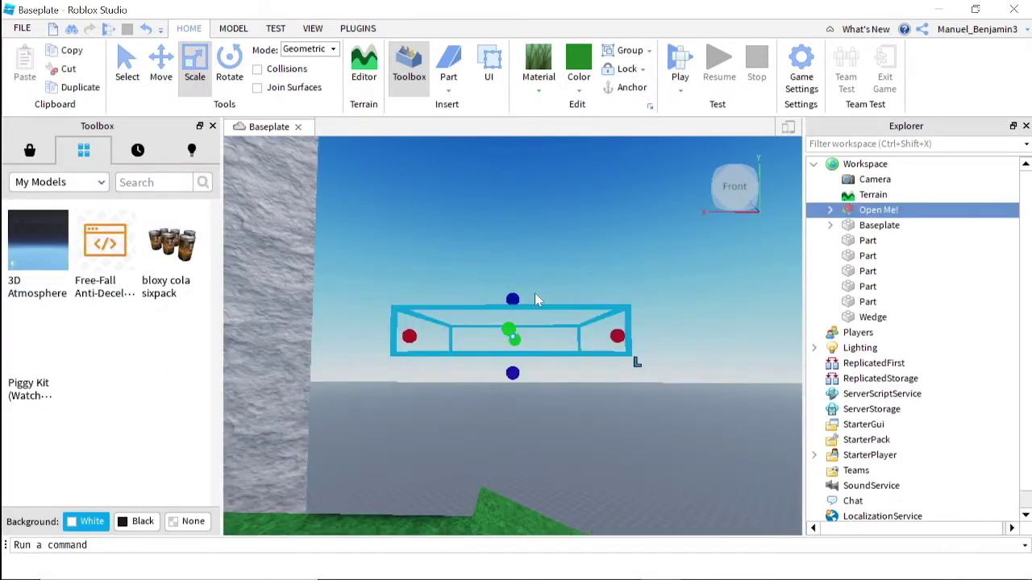
{"action": "scroll", "coordinate": [537, 292], "scroll_direction": "down", "scroll_amount": 5}
{"action": "right_click_drag", "start_coordinate": [535, 293], "coordinate": [643, 304]}
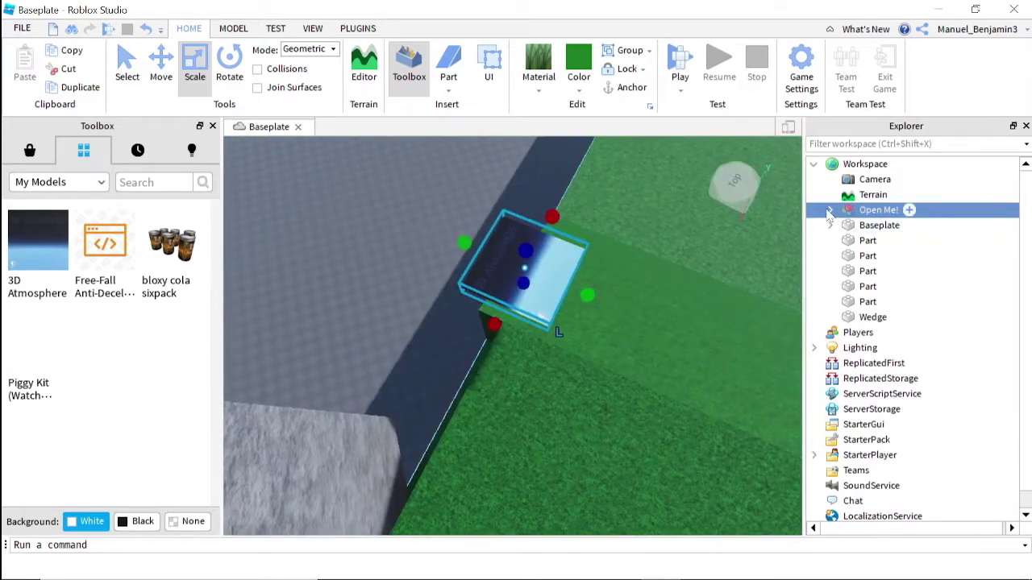
Expand the inserted Open Me! model and delete its Thumbnail (DELETE) part.
{"action": "left_click", "coordinate": [829, 210]}
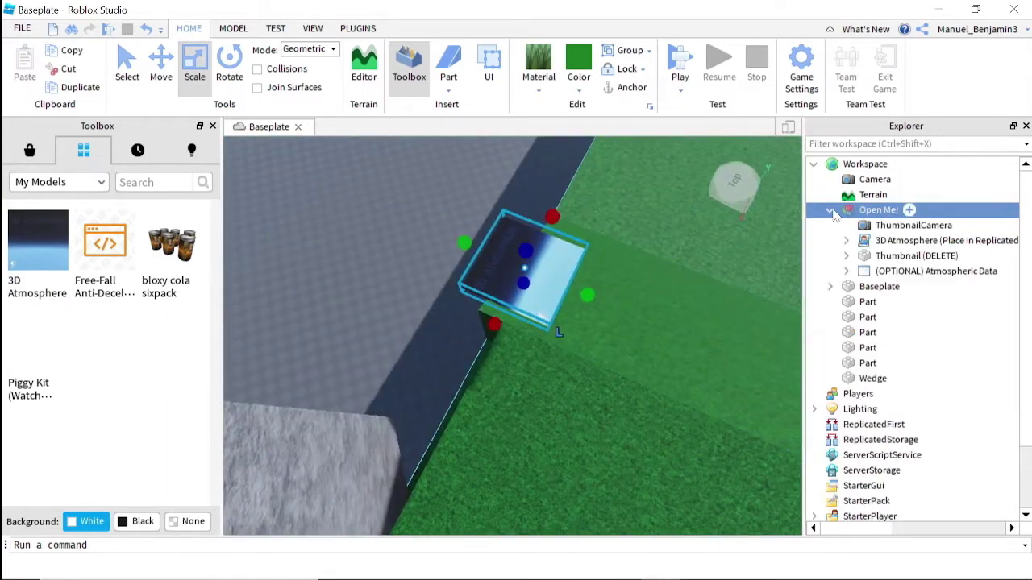
{"action": "left_click", "coordinate": [887, 257]}
{"action": "key", "text": "Delete"}
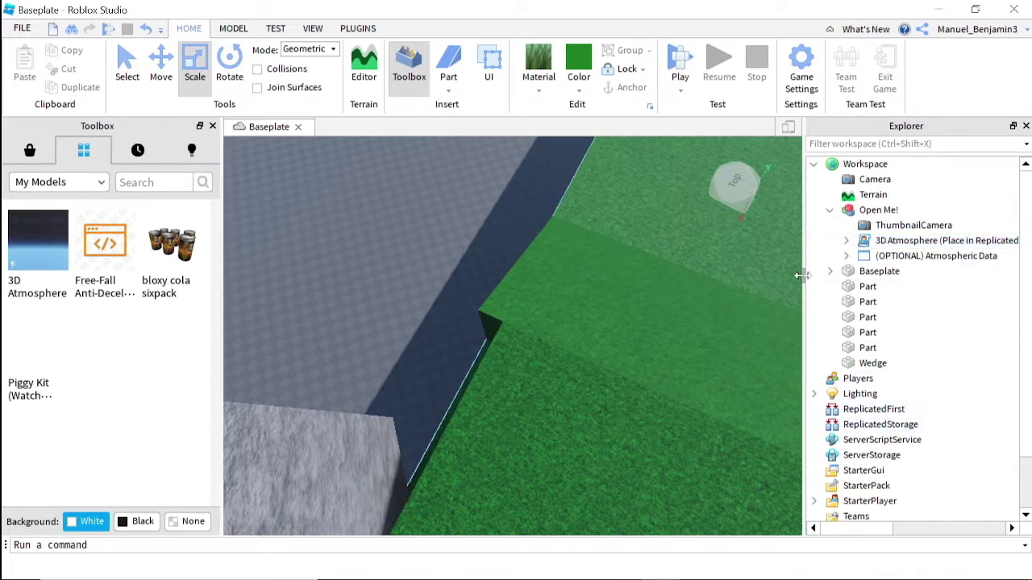
Move the 3D Atmosphere script out of the Open Me! model into ReplicatedFirst.
{"action": "left_click_drag", "start_coordinate": [803, 275], "coordinate": [819, 258]}
{"action": "scroll", "coordinate": [903, 246], "scroll_direction": "down", "scroll_amount": 1}
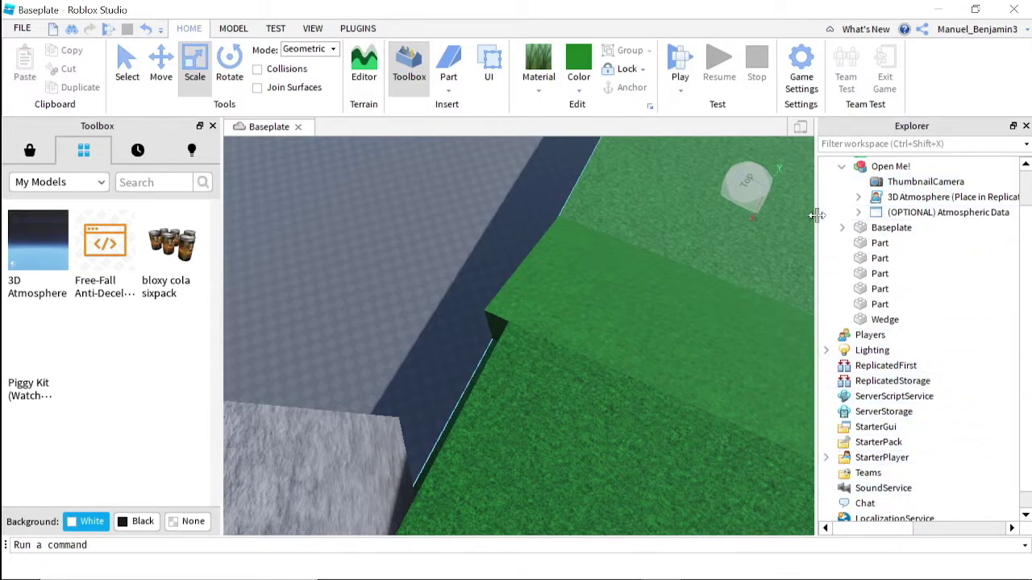
{"action": "mouse_move", "coordinate": [815, 210]}
{"action": "left_mouse_down"}
{"action": "mouse_move", "coordinate": [613, 233]}
{"action": "mouse_move", "coordinate": [810, 206]}
{"action": "mouse_move", "coordinate": [797, 205]}
{"action": "left_mouse_up"}
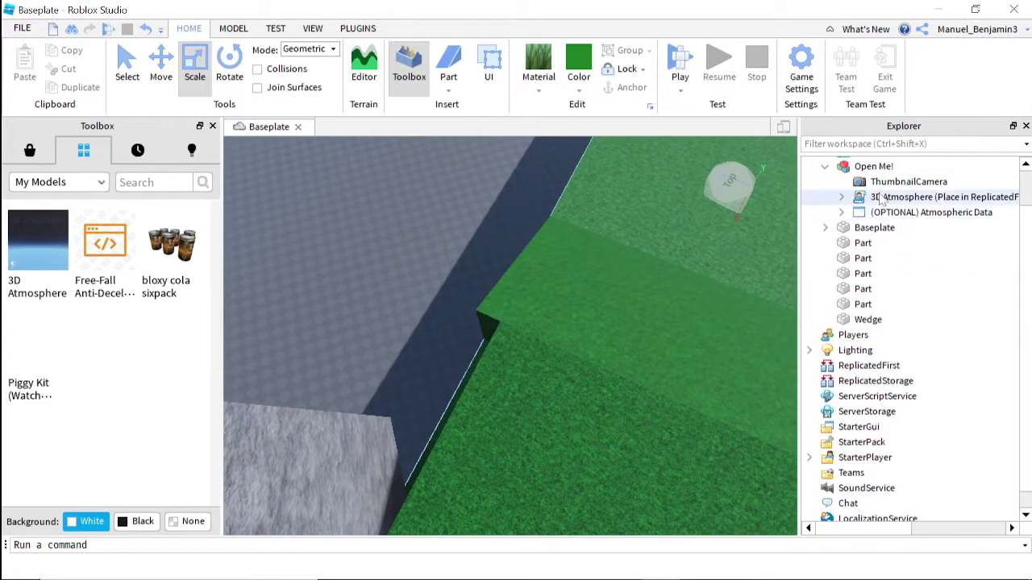
{"action": "left_click_drag", "start_coordinate": [881, 196], "coordinate": [859, 371]}
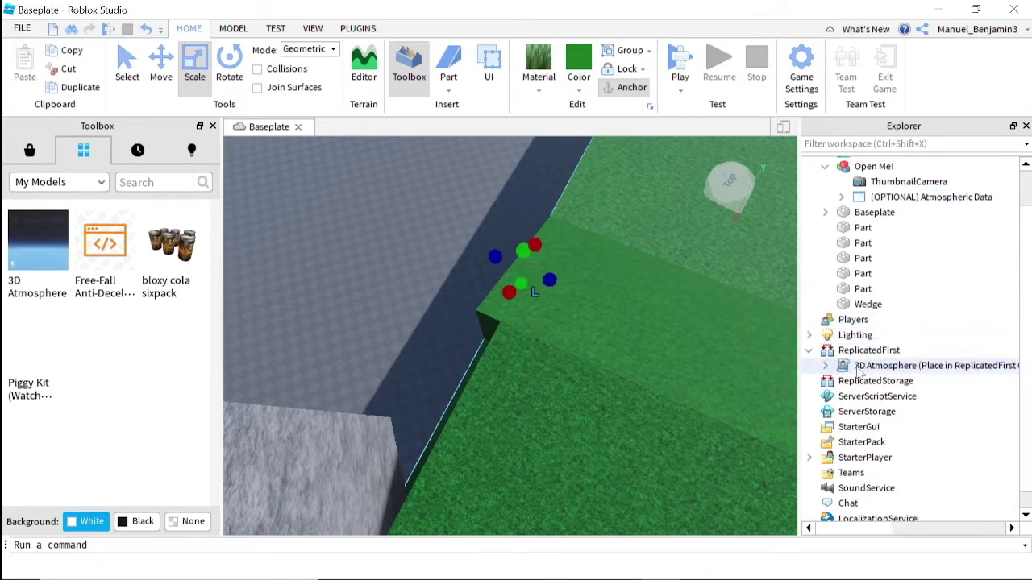
Extend the platform's dirt part outward past the slate border toward the ground's outer edge.
{"action": "right_click_drag", "start_coordinate": [473, 395], "coordinate": [473, 394]}
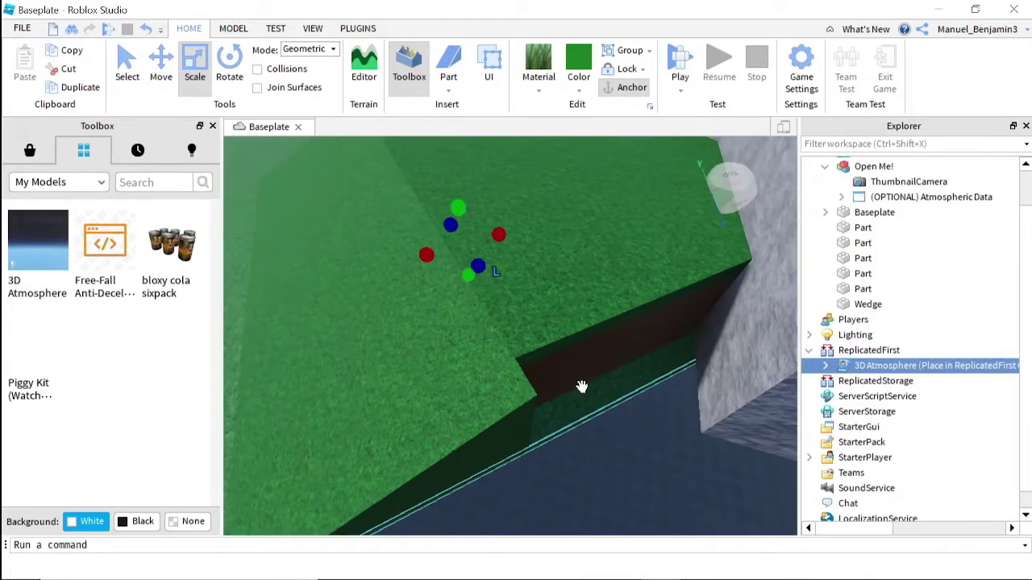
{"action": "left_click", "coordinate": [571, 376]}
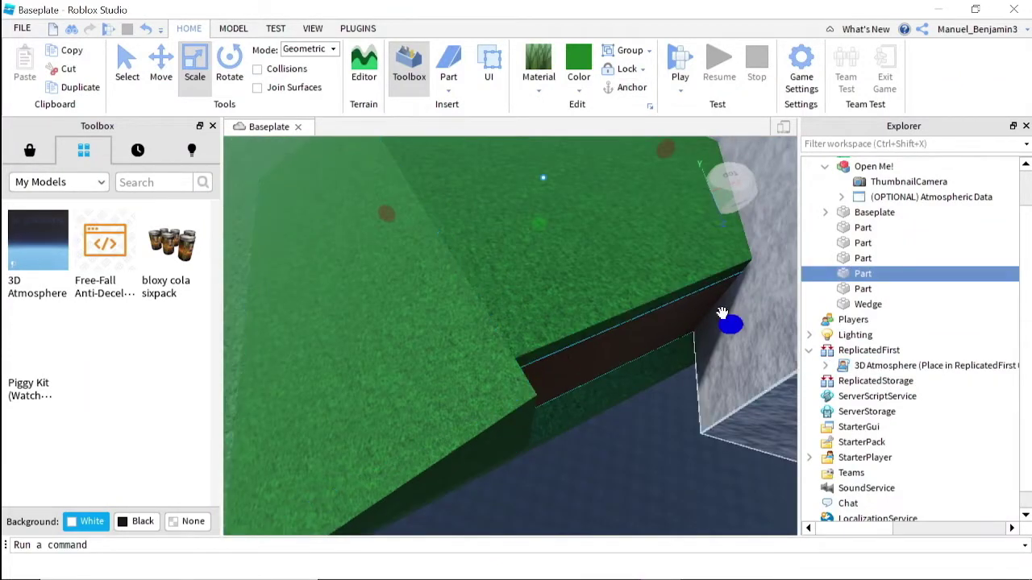
{"action": "left_click_drag", "start_coordinate": [726, 318], "coordinate": [767, 331]}
Extend the platform's grass top outward over the lengthened dirt part and clear the selection.
{"action": "left_click", "coordinate": [647, 291]}
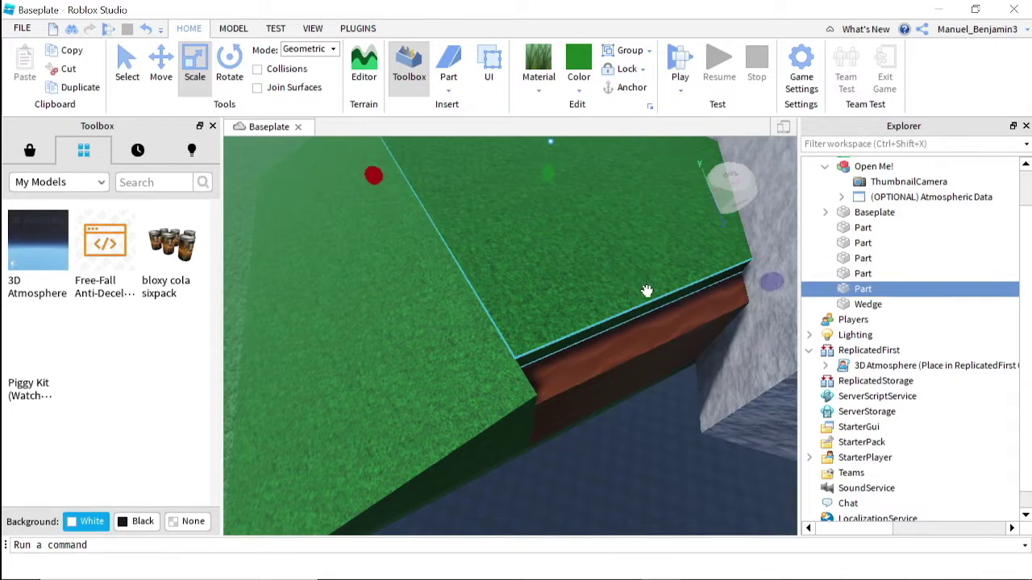
{"action": "left_click_drag", "start_coordinate": [776, 293], "coordinate": [791, 299]}
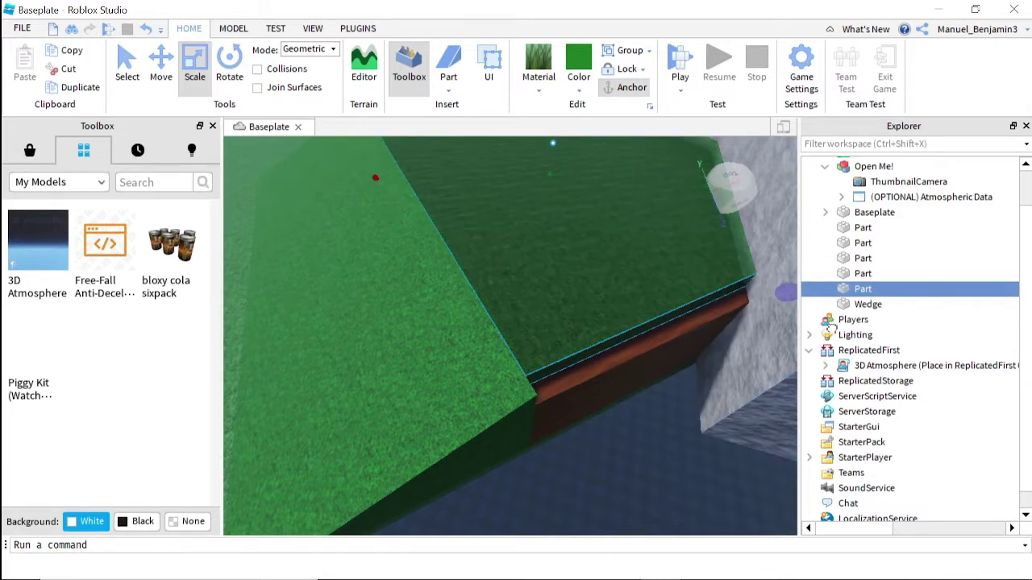
{"action": "left_click_drag", "start_coordinate": [831, 329], "coordinate": [830, 330]}
{"action": "right_click_drag", "start_coordinate": [691, 347], "coordinate": [665, 306]}
{"action": "scroll", "coordinate": [666, 306], "scroll_direction": "down", "scroll_amount": 3}
{"action": "left_click_drag", "start_coordinate": [621, 309], "coordinate": [638, 321]}
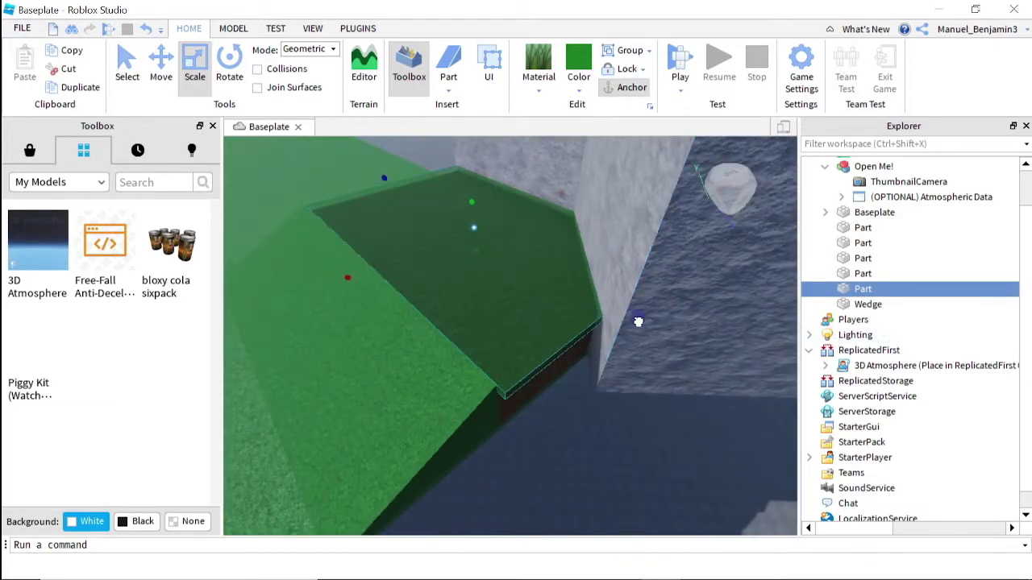
{"action": "left_click", "coordinate": [574, 460]}
{"action": "right_click_drag", "start_coordinate": [574, 460], "coordinate": [574, 457]}
{"action": "scroll", "coordinate": [396, 242], "scroll_direction": "down", "scroll_amount": 5}
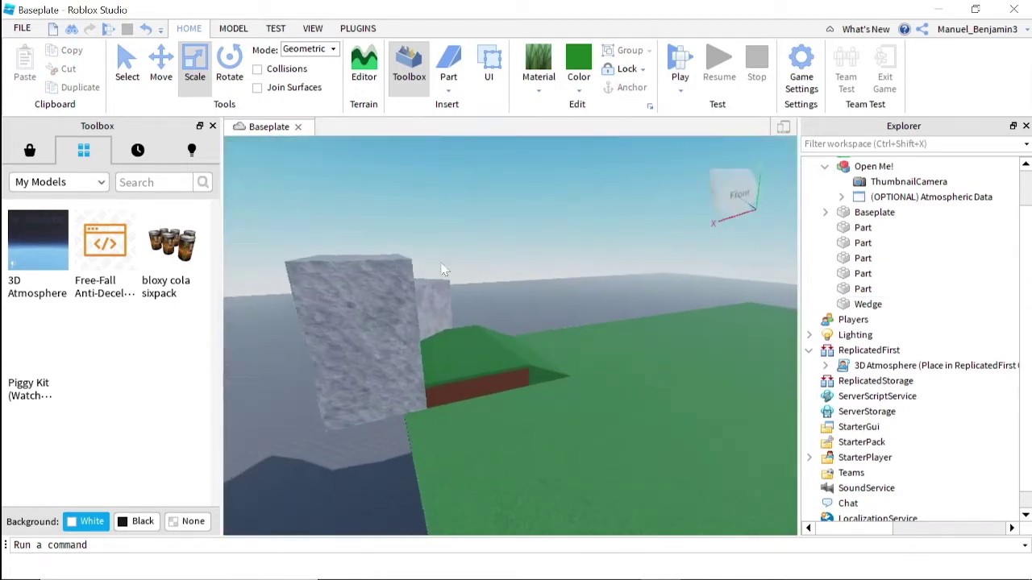
{"action": "scroll", "coordinate": [448, 272], "scroll_direction": "up", "scroll_amount": 3}
{"action": "right_click_drag", "start_coordinate": [449, 273], "coordinate": [592, 223]}
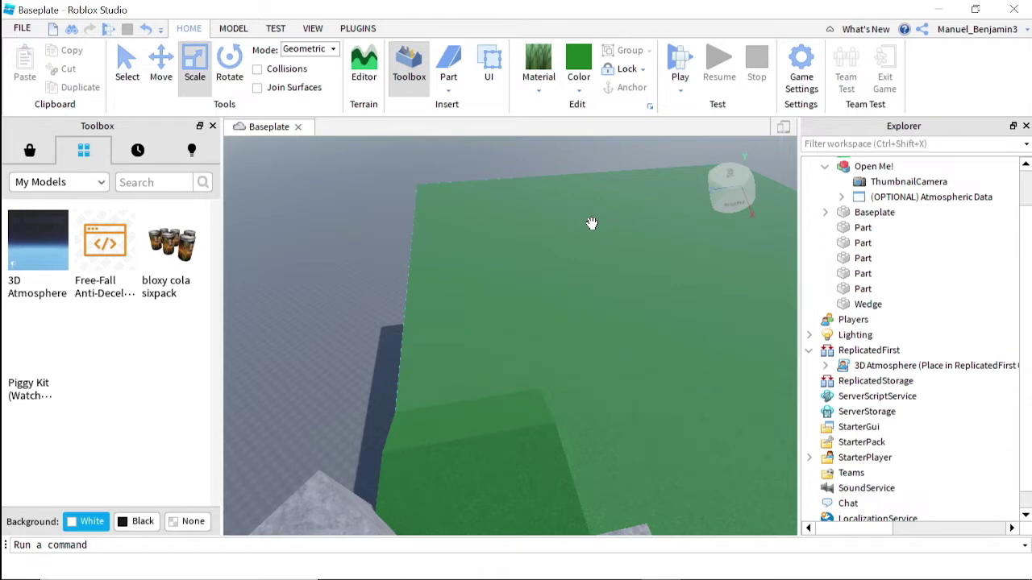
{"action": "right_click_drag", "start_coordinate": [592, 224], "coordinate": [592, 223]}
{"action": "right_click_drag", "start_coordinate": [592, 232], "coordinate": [593, 227]}
{"action": "mouse_move", "coordinate": [586, 565]}
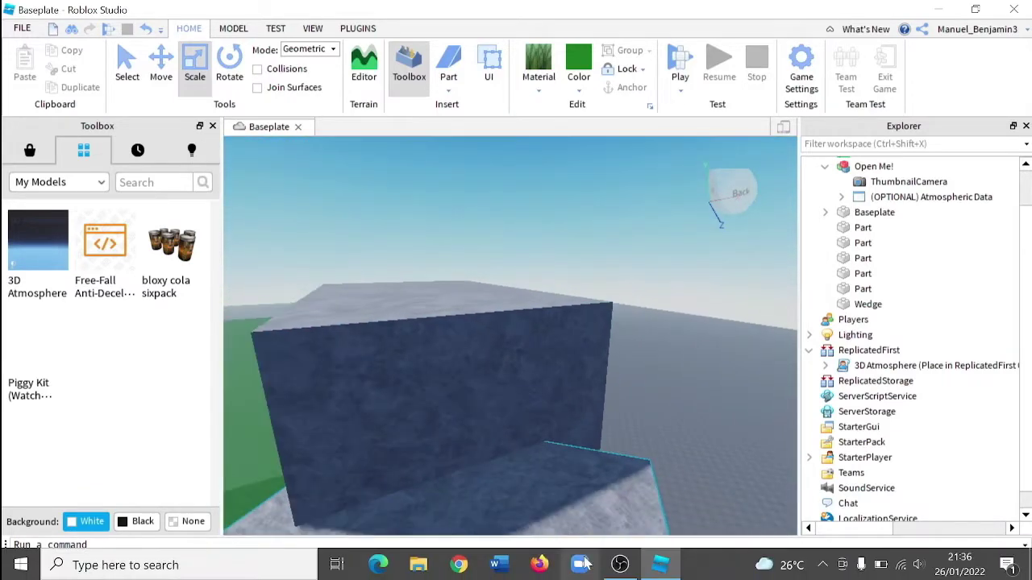
{"action": "left_click", "coordinate": [460, 565]}
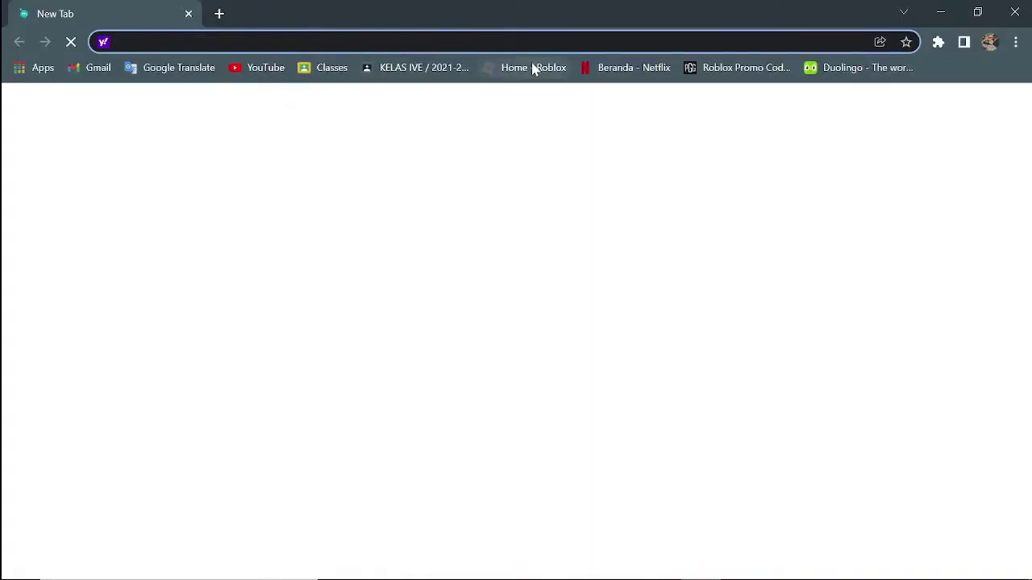
{"action": "left_click", "coordinate": [532, 68]}
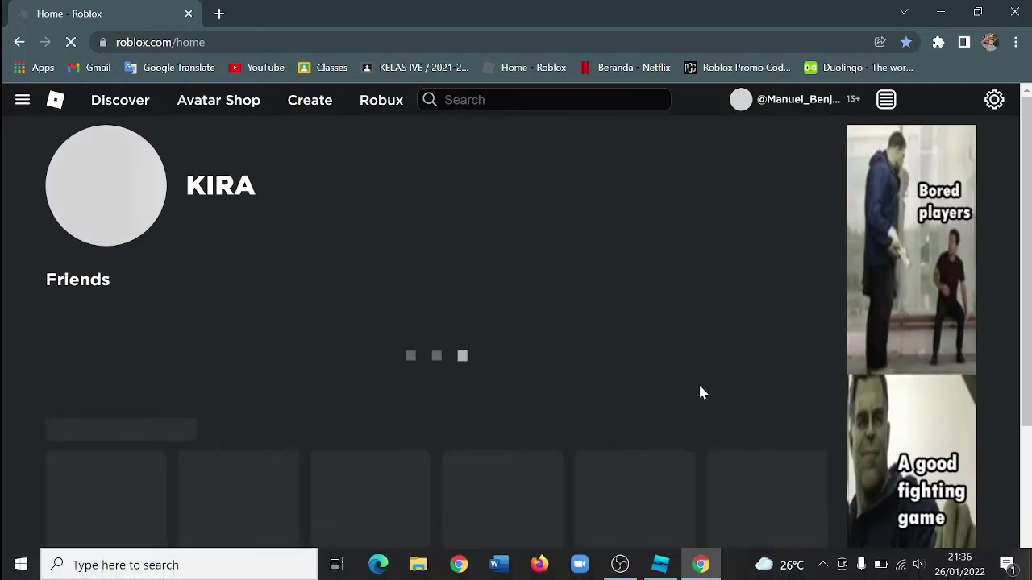
{"action": "scroll", "coordinate": [637, 278], "scroll_direction": "down", "scroll_amount": 1}
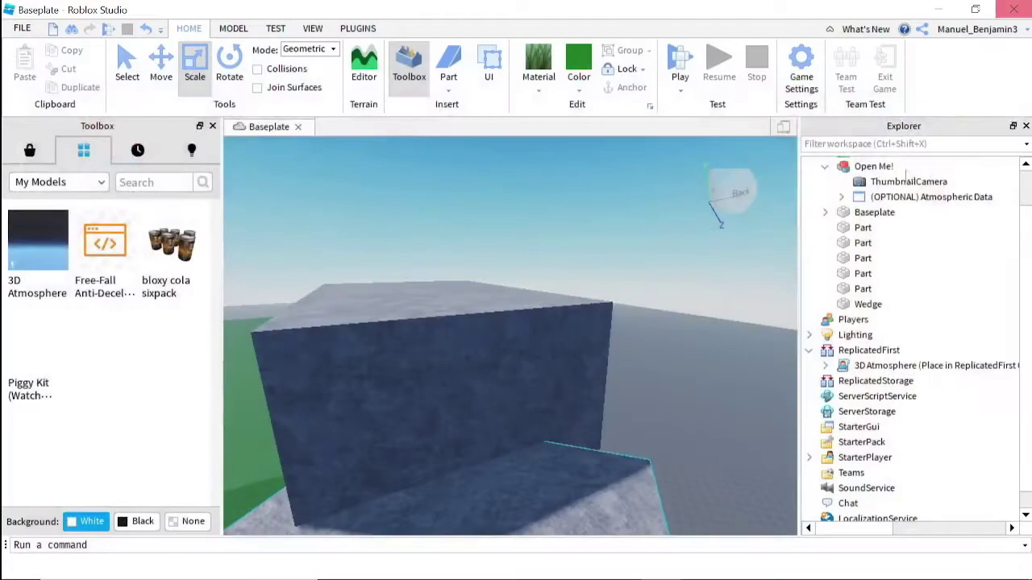
{"action": "right_click_drag", "start_coordinate": [554, 210], "coordinate": [554, 211]}
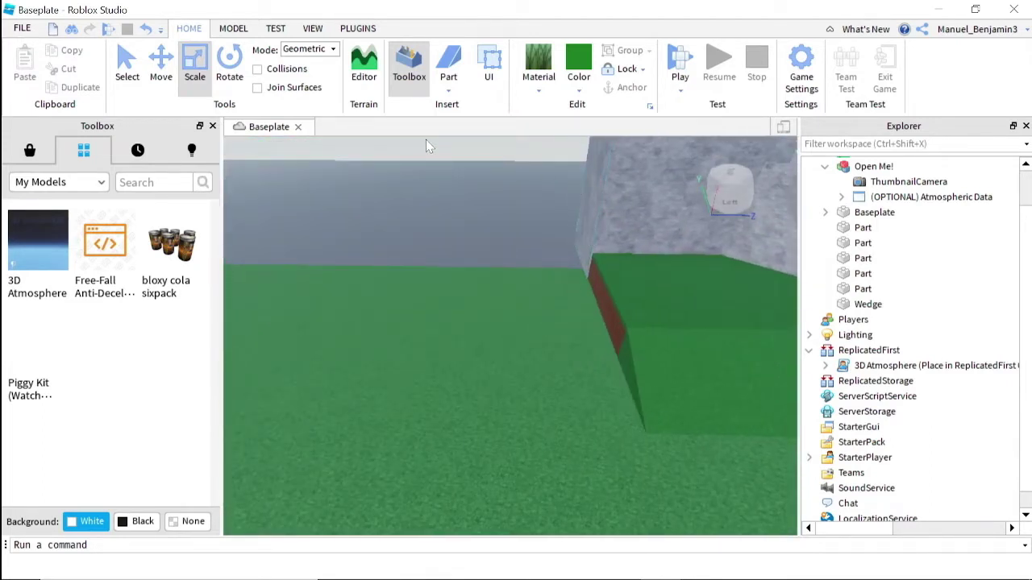
{"action": "right_click_drag", "start_coordinate": [429, 158], "coordinate": [430, 158]}
{"action": "key", "text": "a"}
Switch to Chrome and open the bookmarked Roblox home page.
{"action": "mouse_move", "coordinate": [570, 577]}
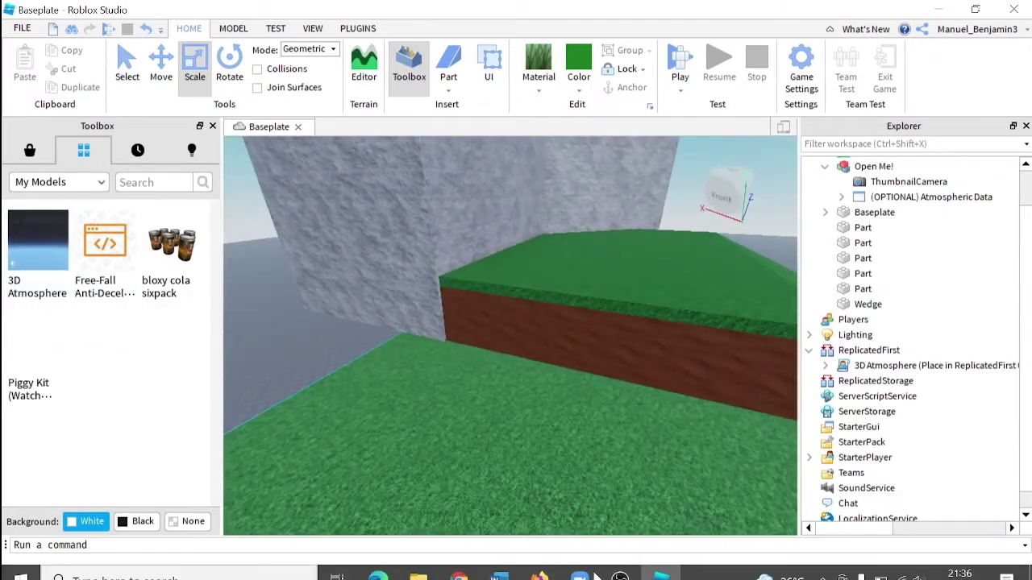
{"action": "left_click", "coordinate": [470, 569]}
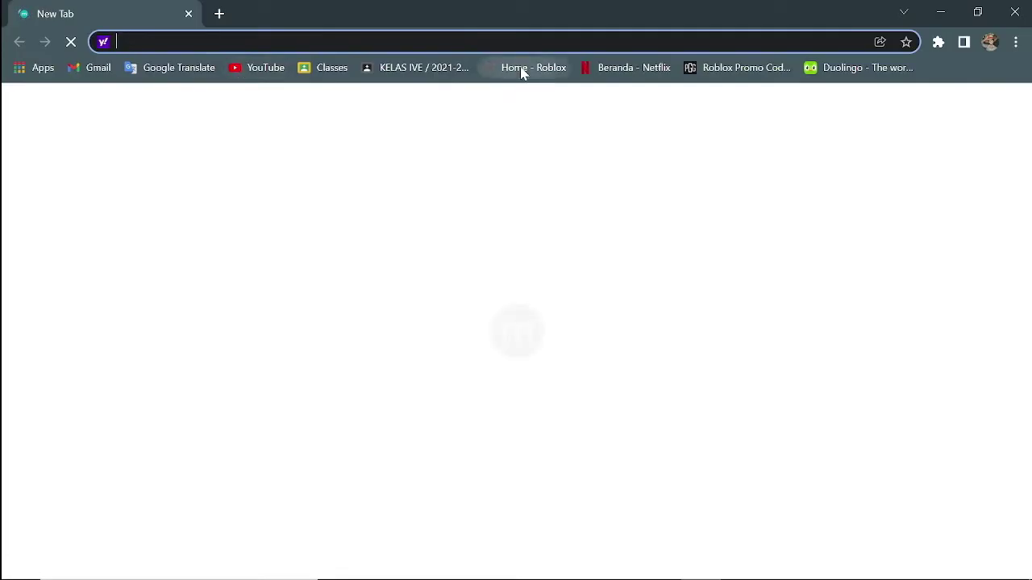
{"action": "left_click", "coordinate": [524, 69]}
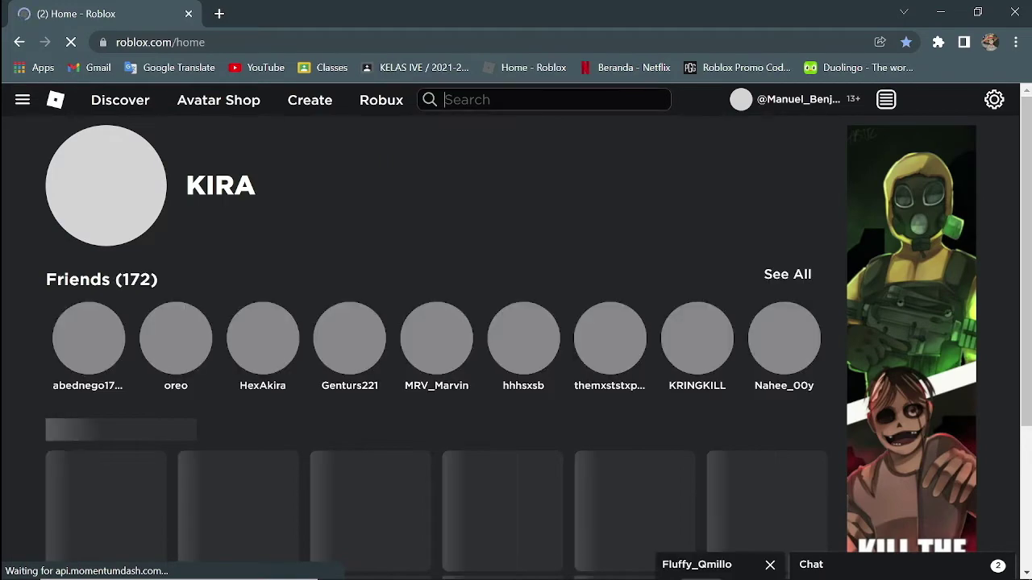
Search Roblox for "space sailors" and open the SPACE SAILORS (Spaceflight & Skydiving Sim) experience page.
{"action": "left_click", "coordinate": [539, 103]}
{"action": "type", "text": "sp"}
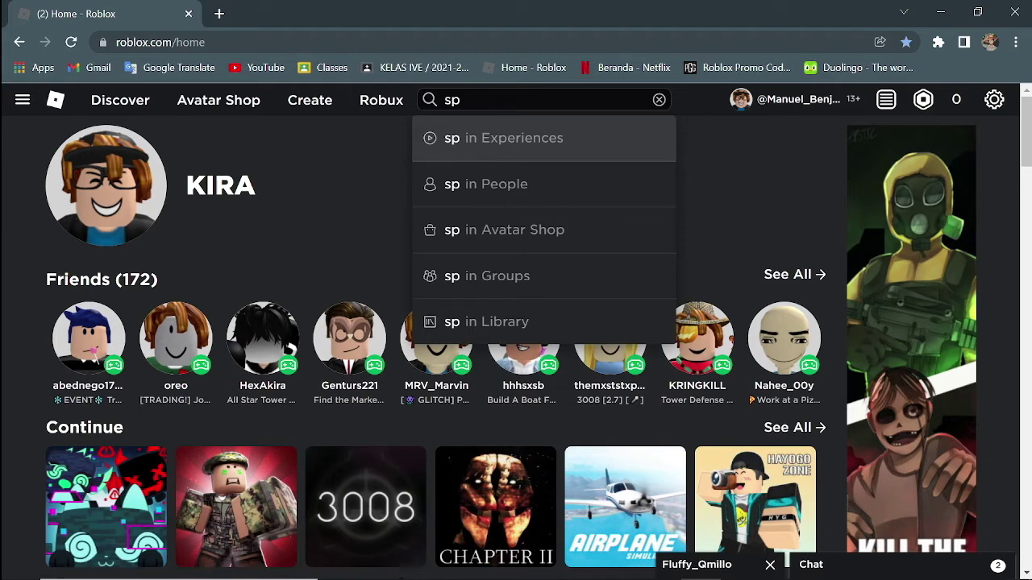
{"action": "type", "text": "a"}
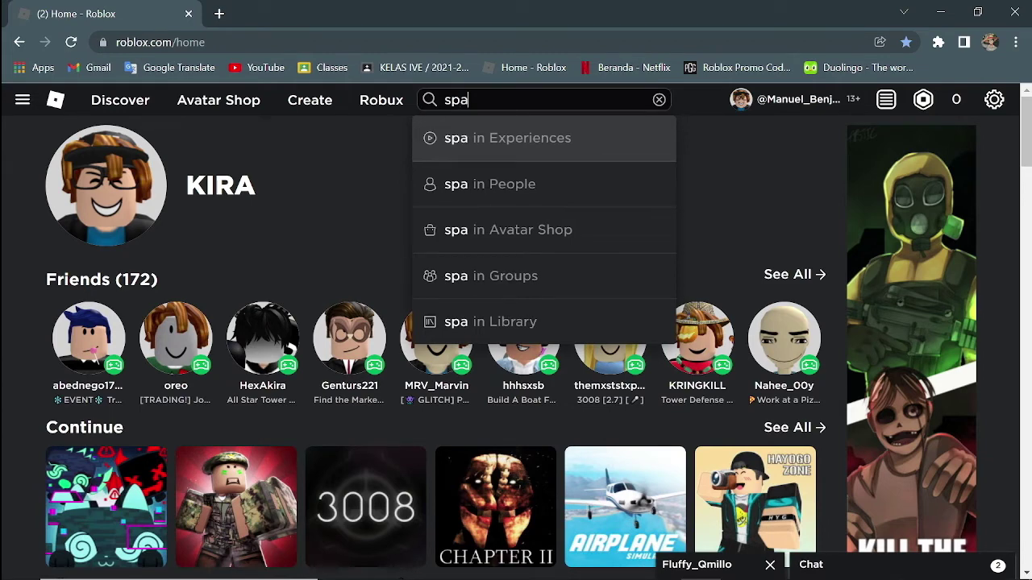
{"action": "type", "text": "ce"}
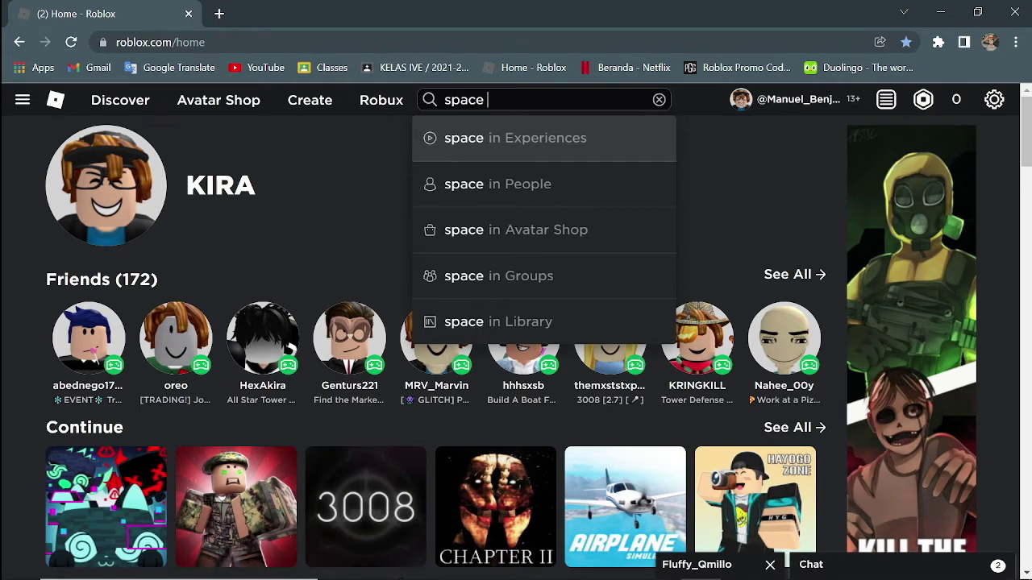
{"action": "type", "text": " sai"}
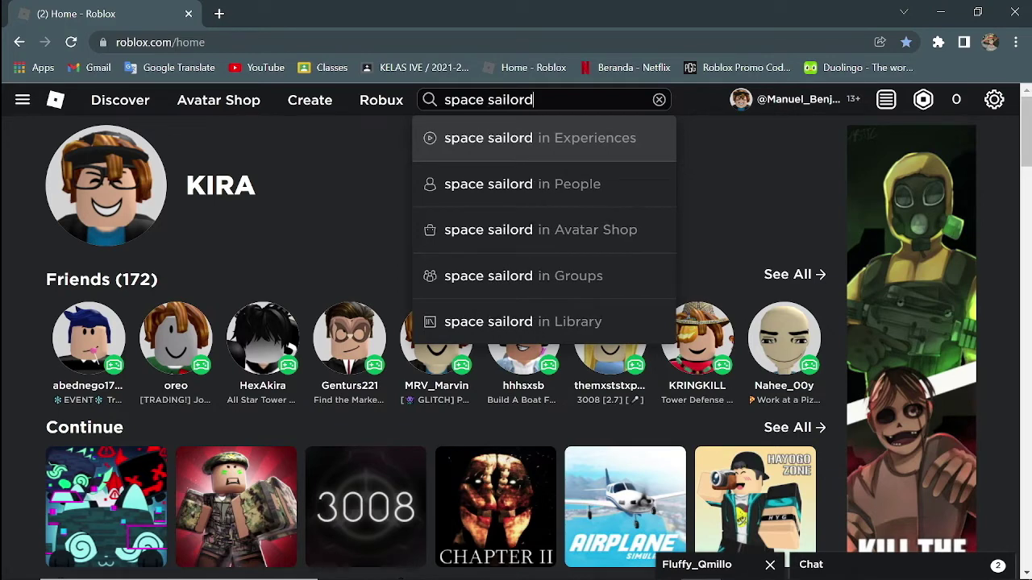
{"action": "type", "text": "lorsa"}
{"action": "key", "text": "BackSpace"}
{"action": "key", "text": "Return"}
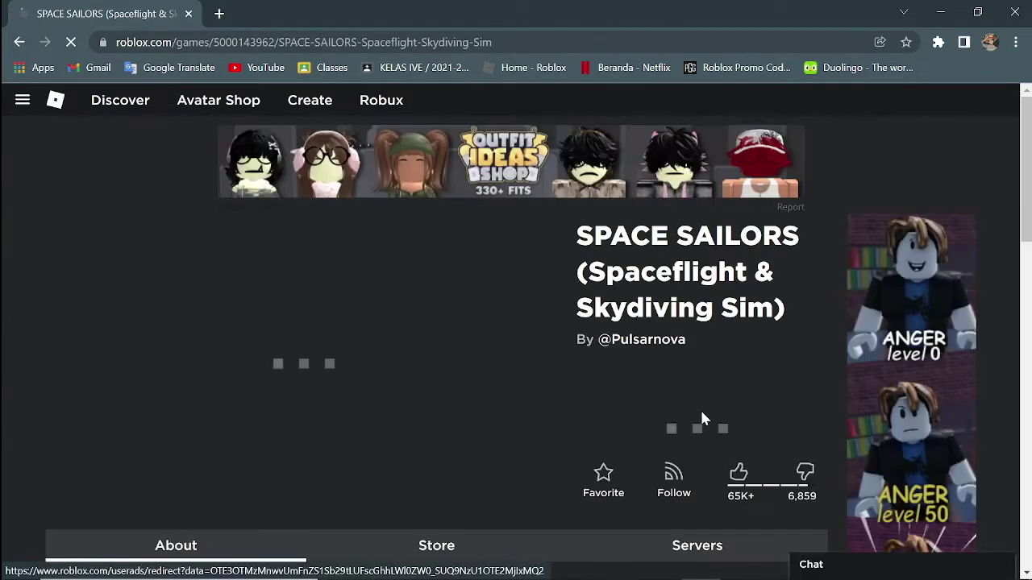
Launch the SPACE SAILORS experience and dismiss its welcome and Rocket Basics messages.
{"action": "left_click", "coordinate": [704, 433]}
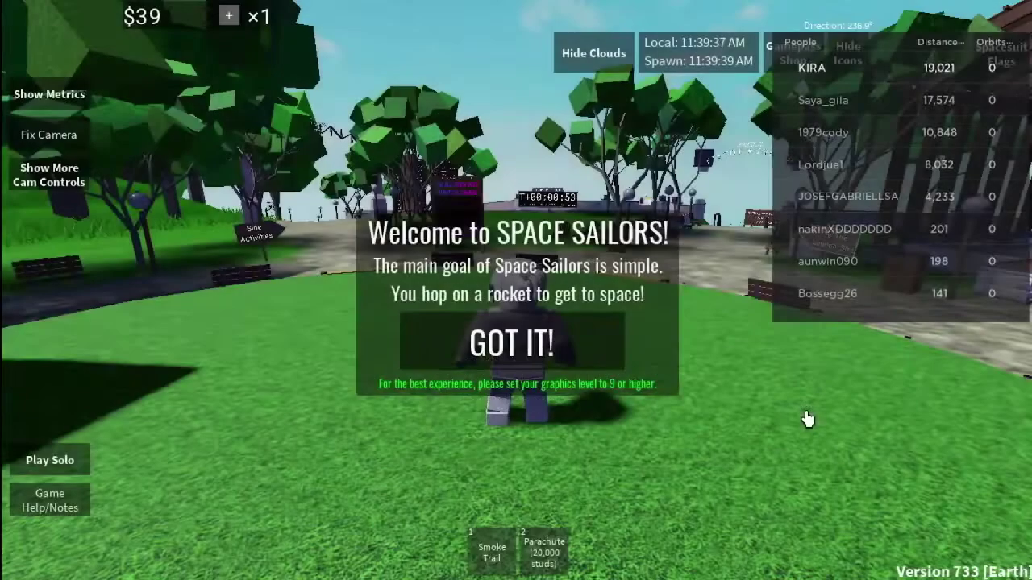
{"action": "left_click", "coordinate": [528, 339]}
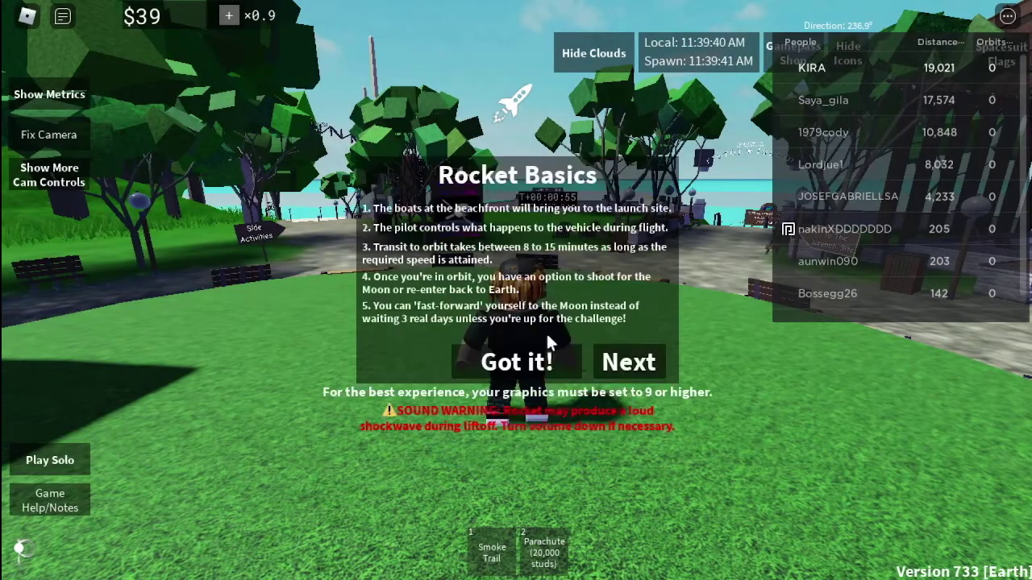
{"action": "left_click", "coordinate": [550, 364]}
Run from the spawn lawn into the brick eatery, look around its dining room and counter, and return to the stone path.
{"action": "key", "text": "w"}
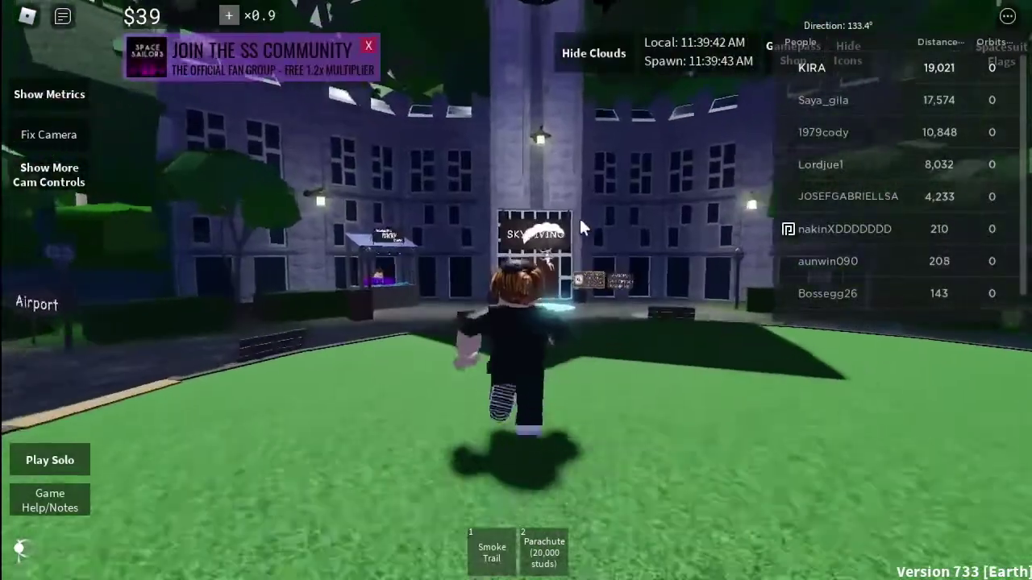
{"action": "key", "text": "shift"}
{"action": "key", "text": "w"}
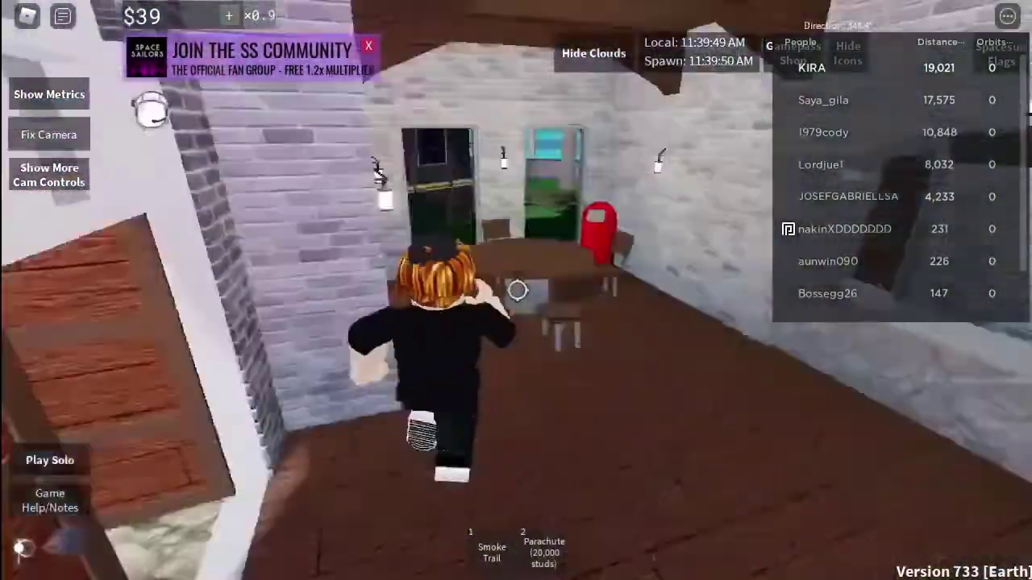
{"action": "key", "text": "w"}
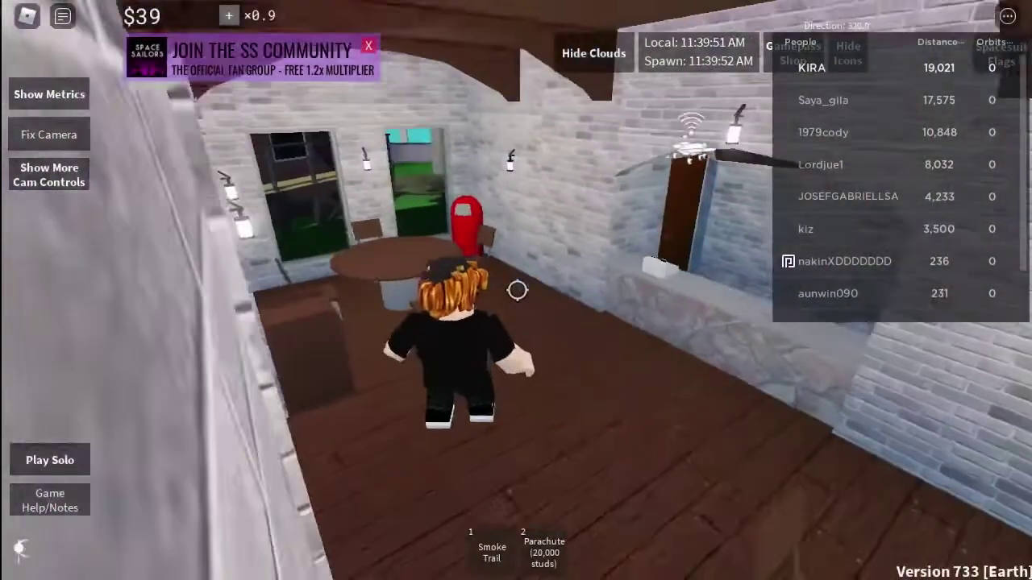
{"action": "key", "text": "w"}
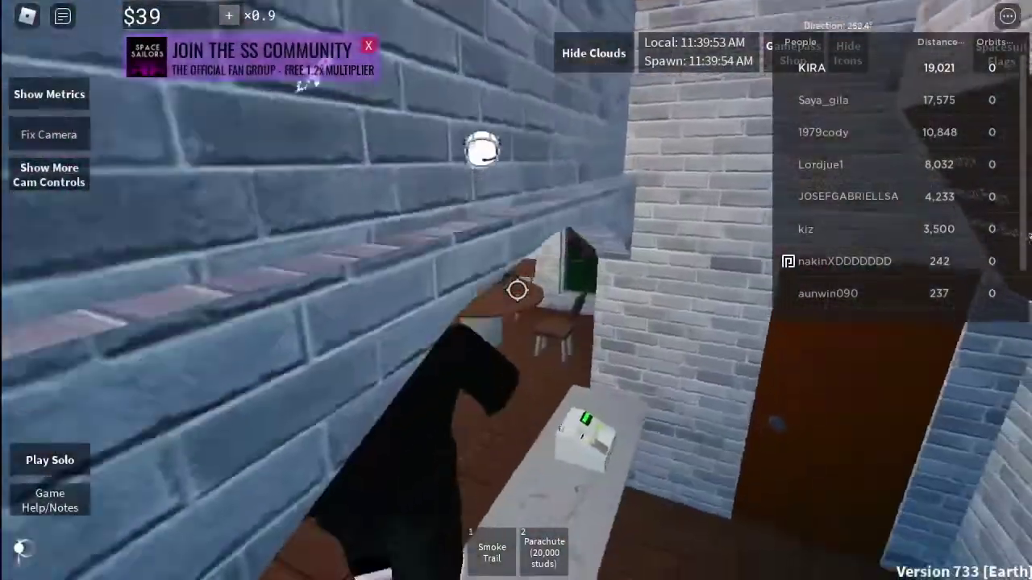
{"action": "key", "text": "space"}
{"action": "key", "text": "w"}
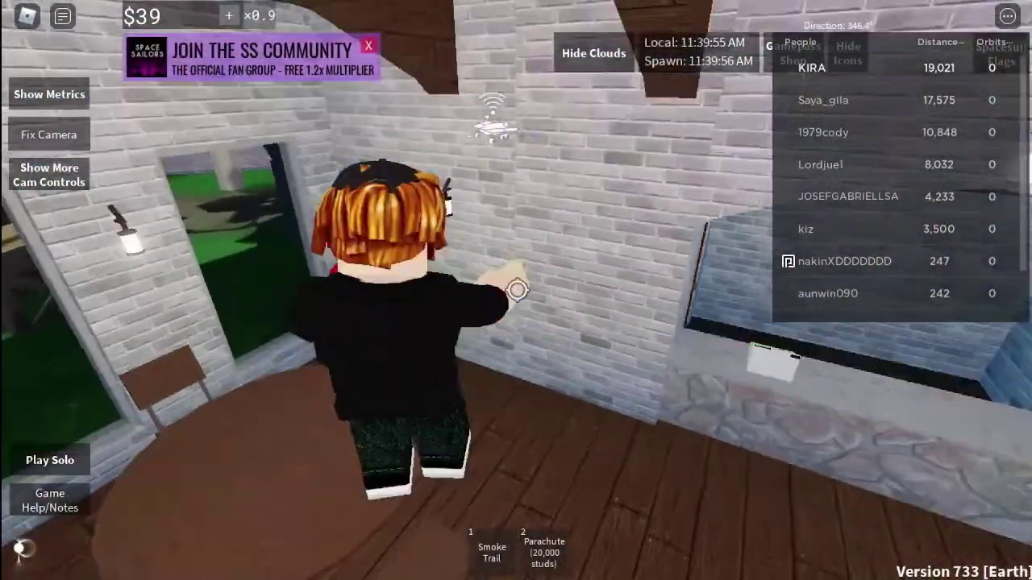
{"action": "key", "text": "space"}
{"action": "key", "text": "w"}
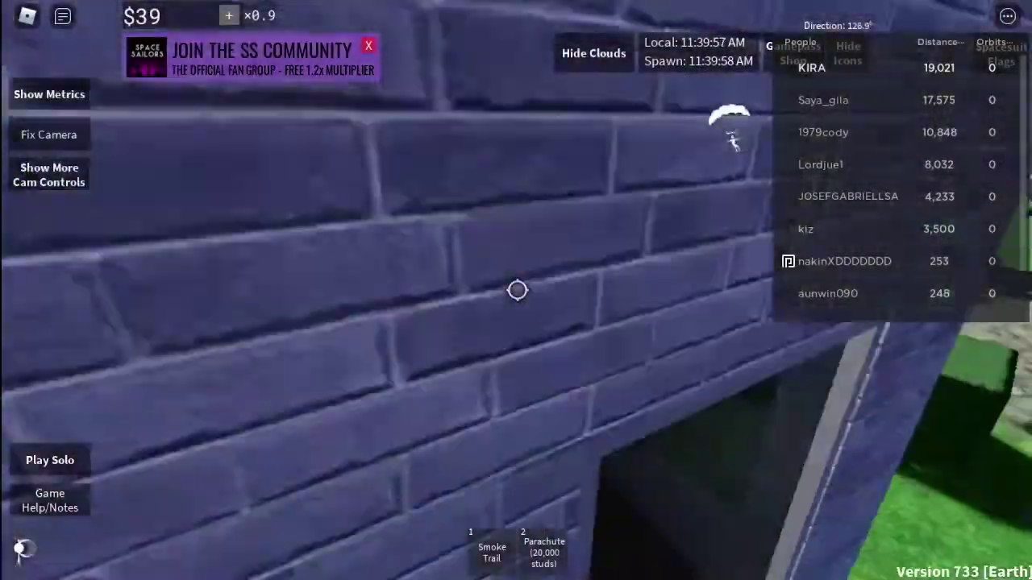
{"action": "key", "text": "space"}
{"action": "key", "text": "w"}
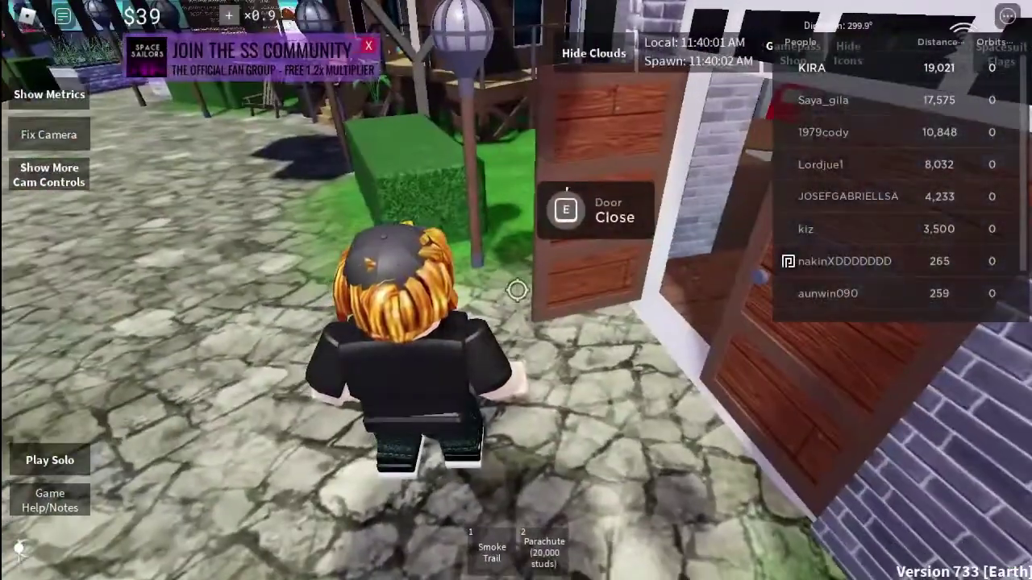
{"action": "key", "text": "e"}
{"action": "key", "text": "w"}
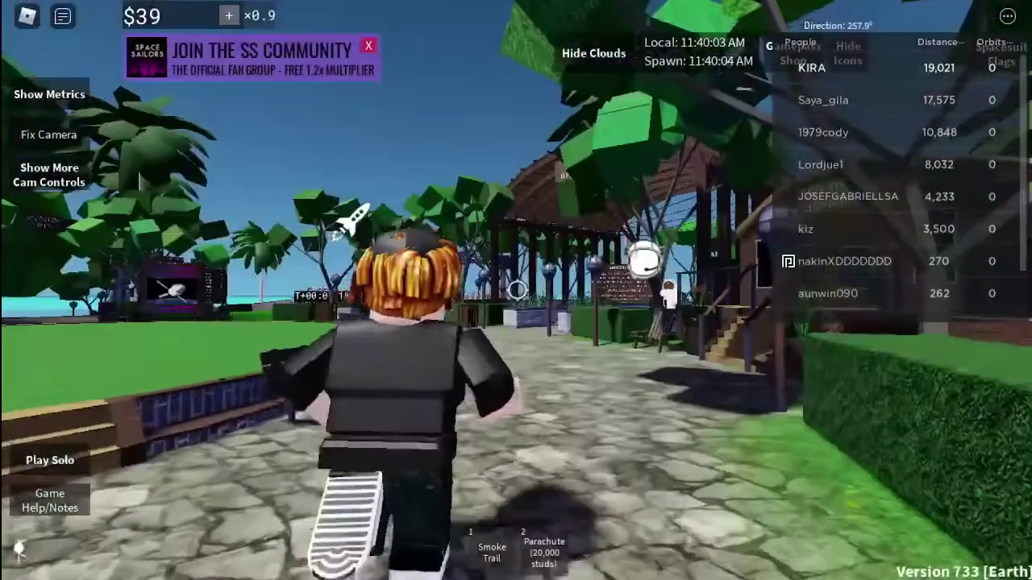
Walk the avatar to the Hacky Scripts stall beside the Skydiving entrance and bring its counter into view.
{"action": "key", "text": "space"}
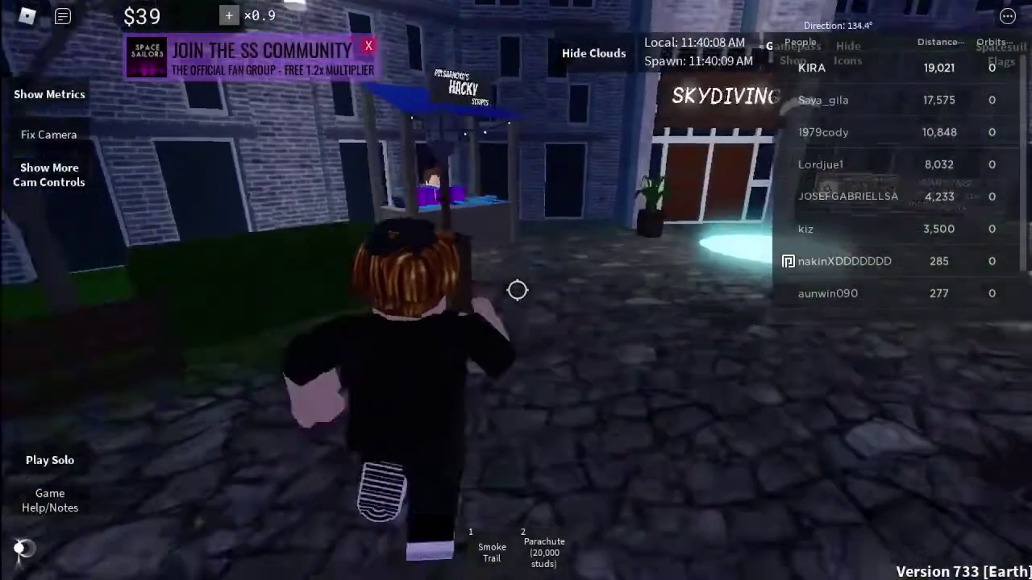
{"action": "key", "text": "shift"}
{"action": "key", "text": "w"}
{"action": "right_click_drag", "start_coordinate": [550, 251], "coordinate": [550, 251]}
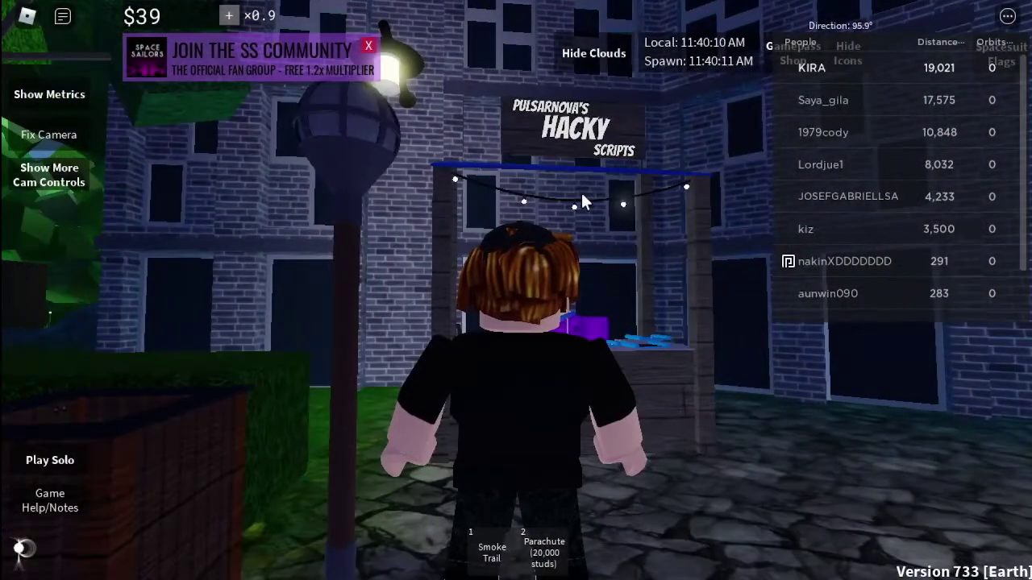
{"action": "key", "text": "w"}
{"action": "right_click_drag", "start_coordinate": [597, 212], "coordinate": [597, 212]}
{"action": "key", "text": "d"}
{"action": "scroll", "coordinate": [704, 317], "scroll_direction": "up", "scroll_amount": 2}
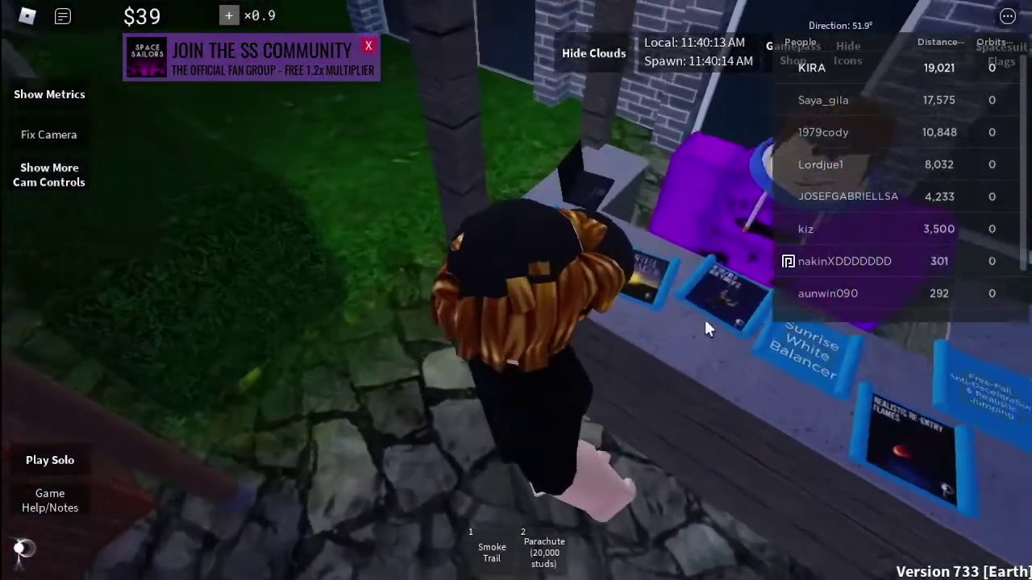
Examine the script scrolls laid out on the Hacky Scripts stall's counter, including Sunrise Enhancer and Simple Planetary Gravity.
{"action": "key", "text": "s"}
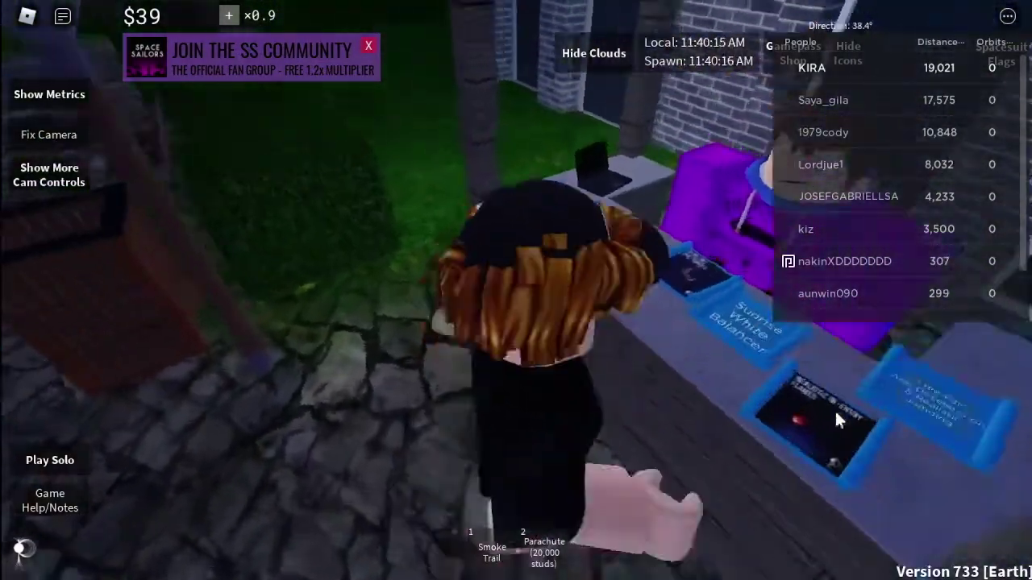
{"action": "key", "text": "s"}
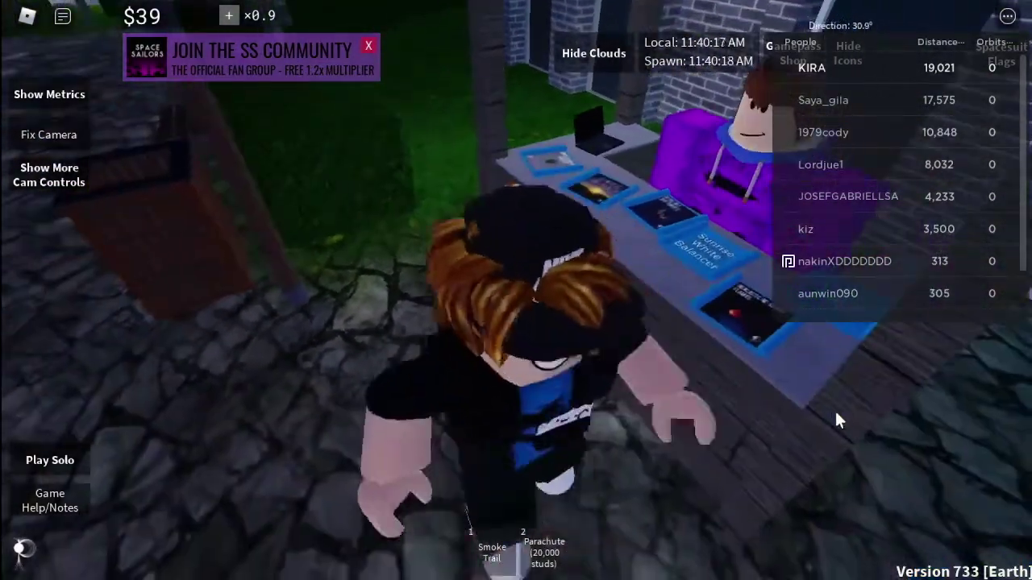
{"action": "key", "text": "w"}
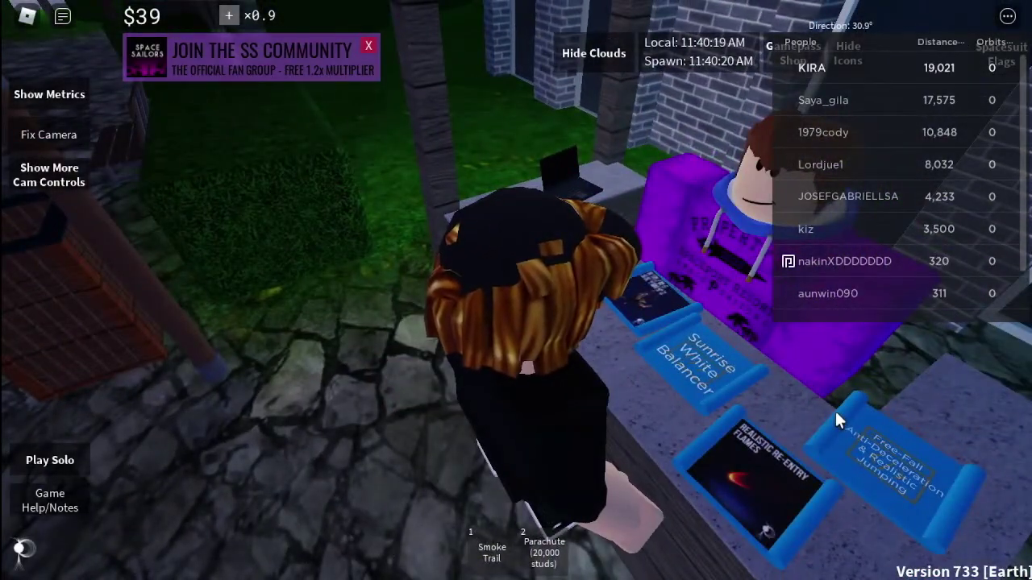
{"action": "scroll", "coordinate": [836, 413], "scroll_direction": "up", "scroll_amount": 4}
{"action": "key", "text": "space"}
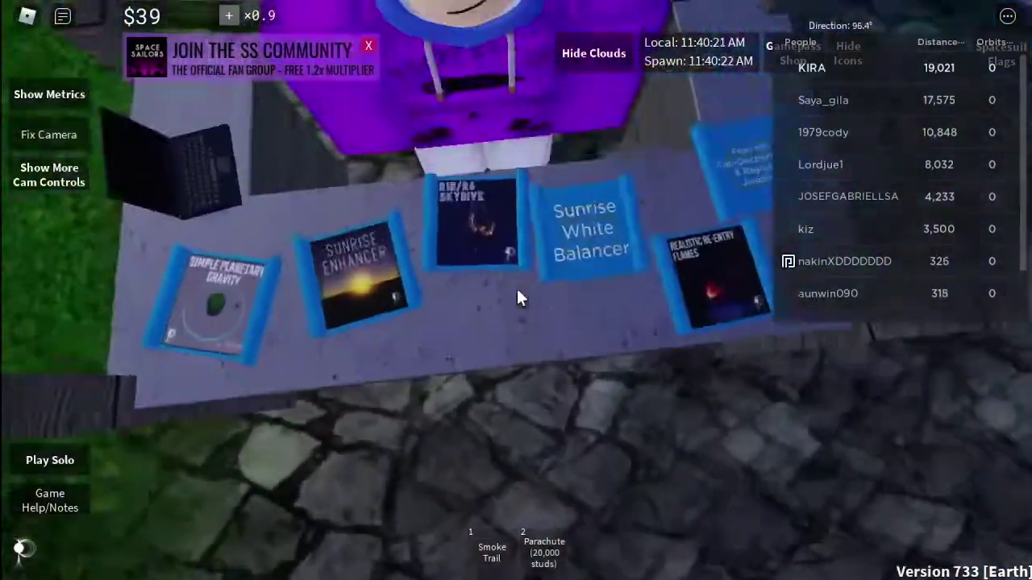
{"action": "key", "text": "w"}
{"action": "scroll", "coordinate": [518, 298], "scroll_direction": "down", "scroll_amount": 4}
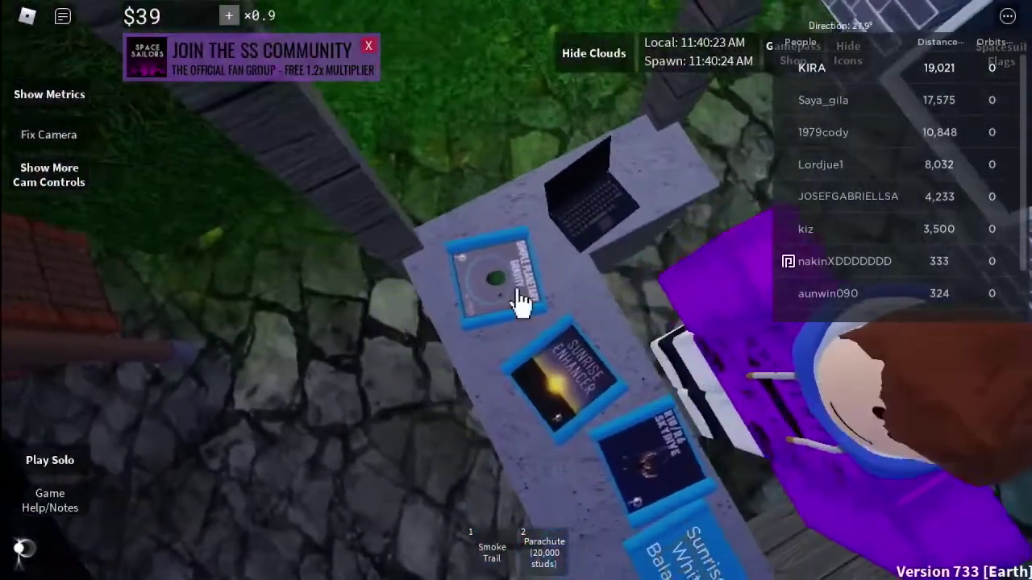
{"action": "right_click_drag", "start_coordinate": [519, 300], "coordinate": [517, 296]}
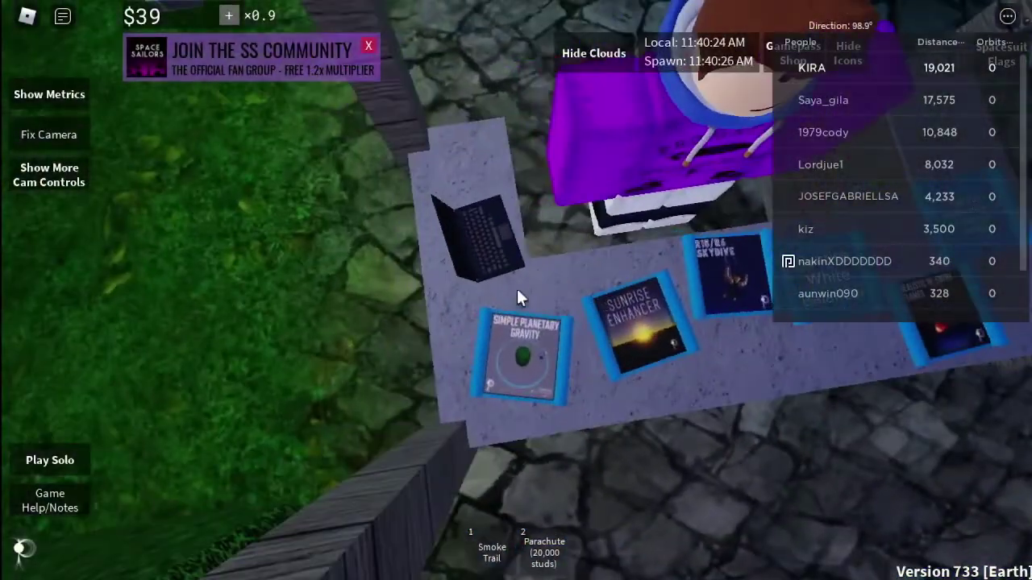
Walk across the plaza to the "Get the Script!" hut and look around its interior and porch.
{"action": "scroll", "coordinate": [517, 290], "scroll_direction": "up", "scroll_amount": 4}
{"action": "key", "text": "w"}
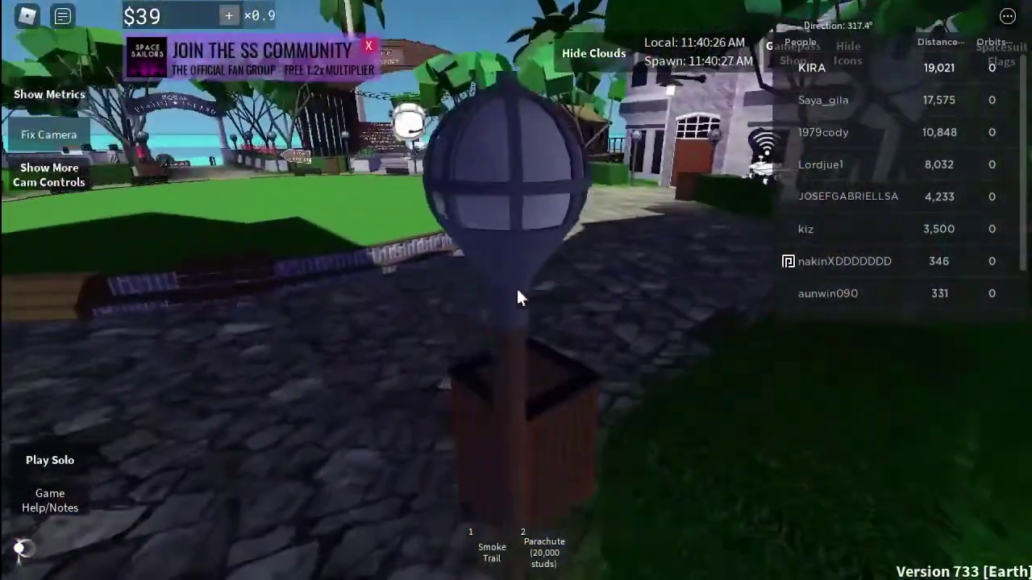
{"action": "key", "text": "w"}
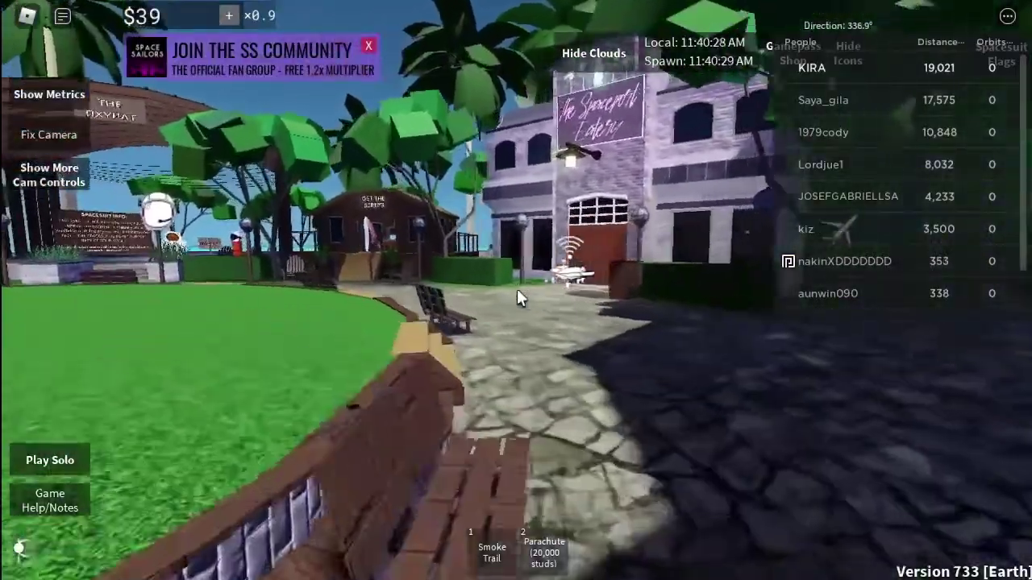
{"action": "key", "text": "w"}
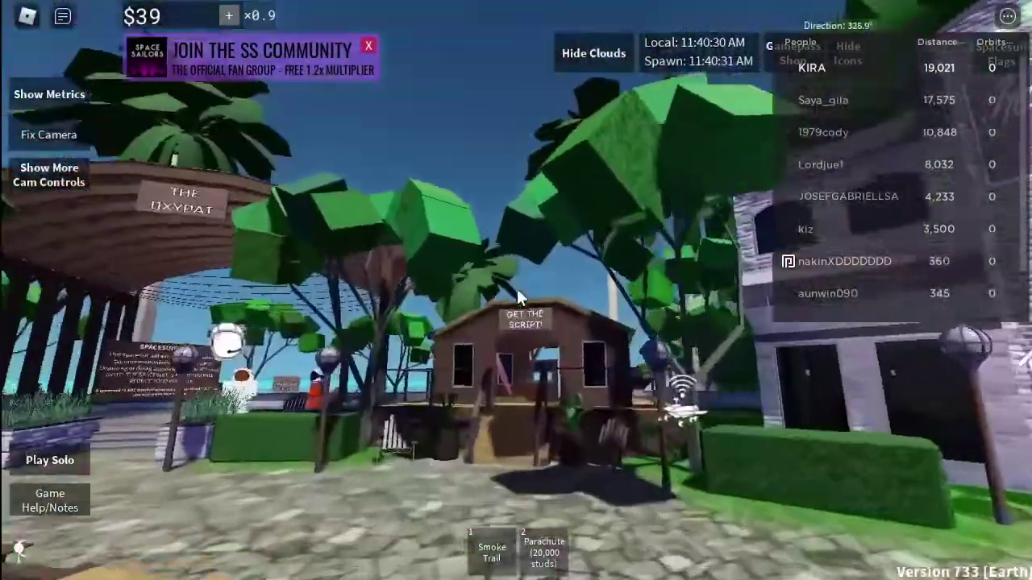
{"action": "key", "text": "w"}
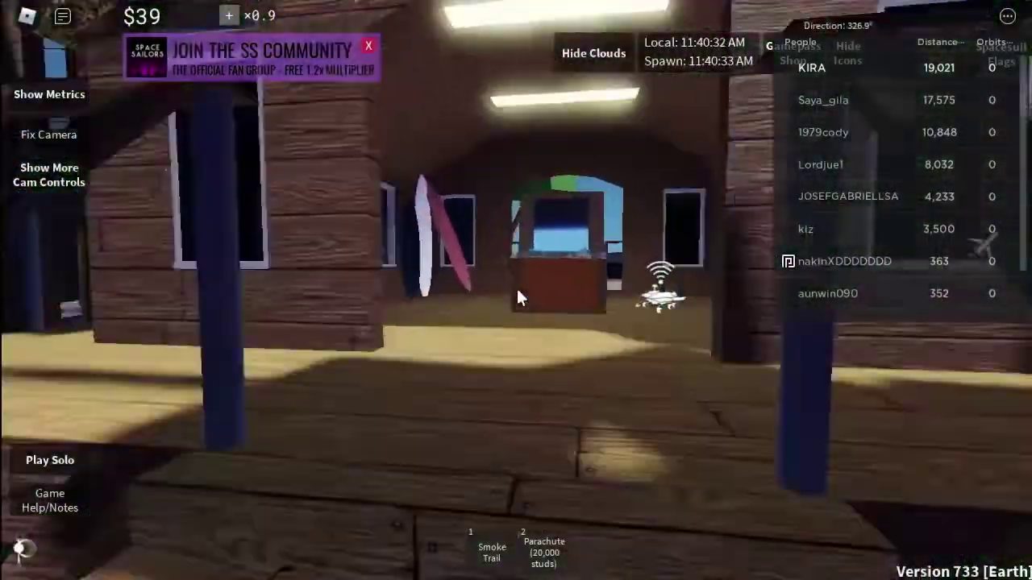
{"action": "key", "text": "w"}
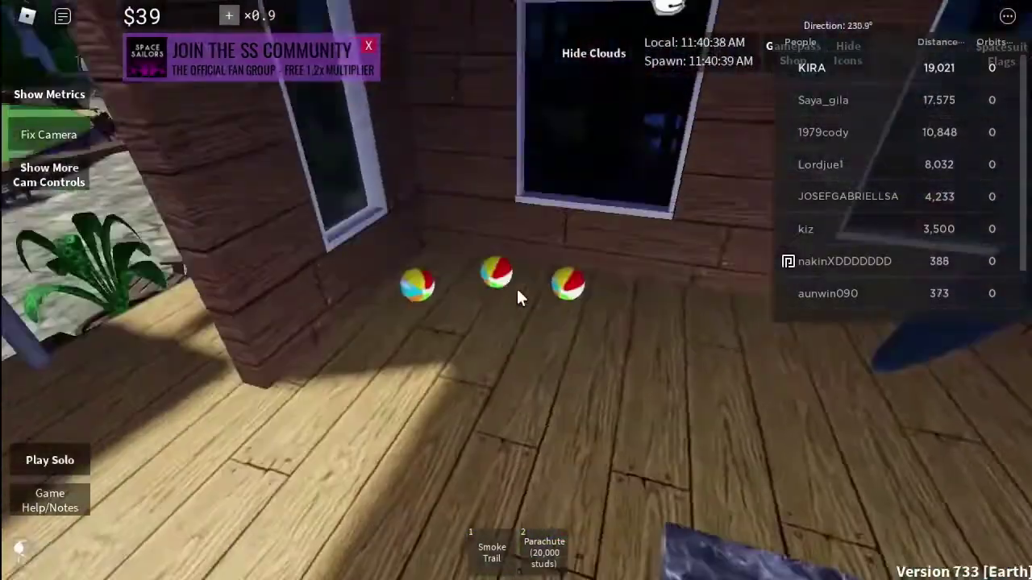
{"action": "key", "text": "w"}
{"action": "key", "text": "w"}
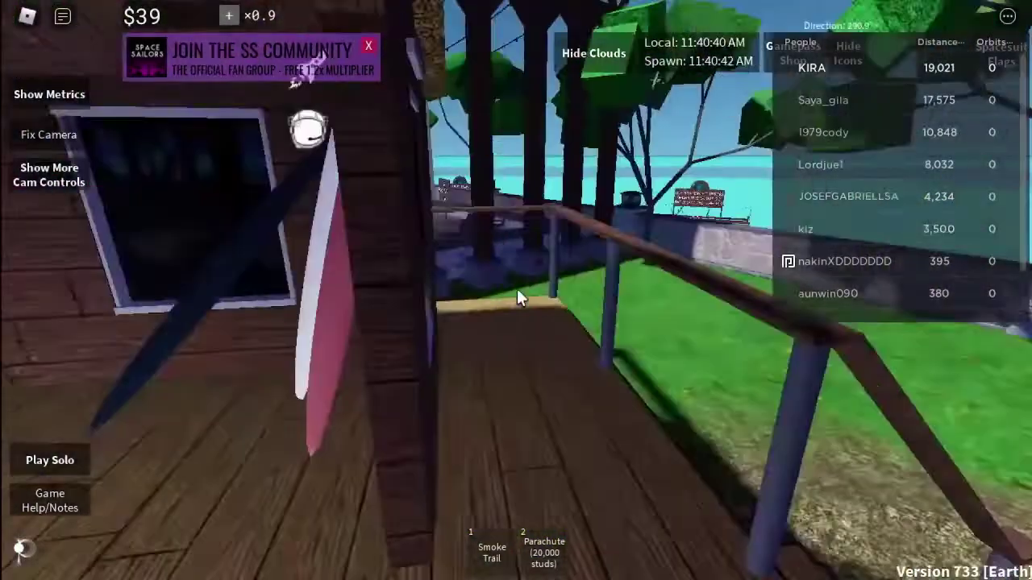
Return to the Hacky Scripts stall for another close look at the Simple Planetary Gravity and Sunrise Enhancer scrolls.
{"action": "right_click_drag", "start_coordinate": [517, 289], "coordinate": [519, 298]}
{"action": "key", "text": "w"}
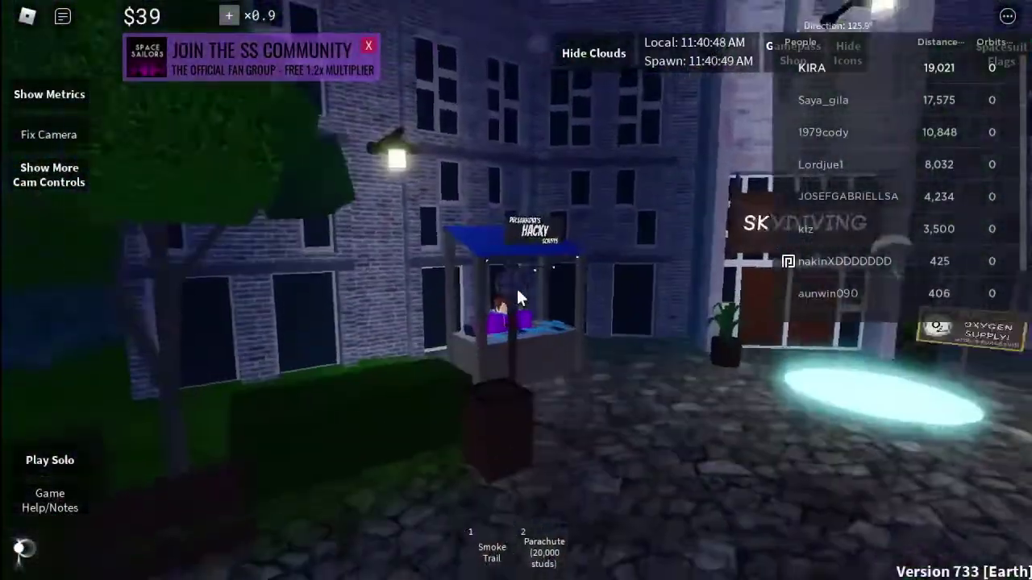
{"action": "key", "text": "w"}
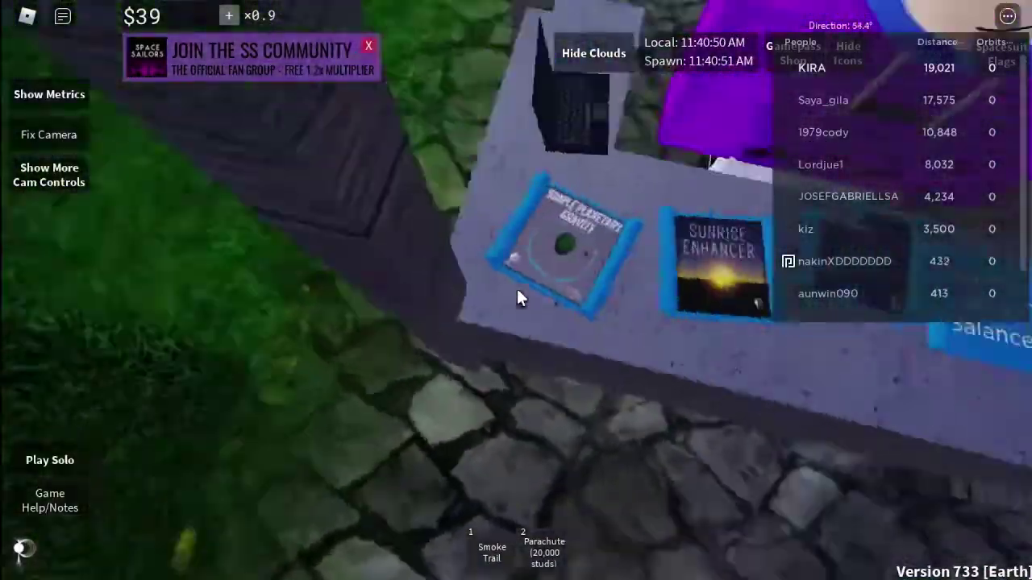
{"action": "right_click_drag", "start_coordinate": [518, 295], "coordinate": [518, 297]}
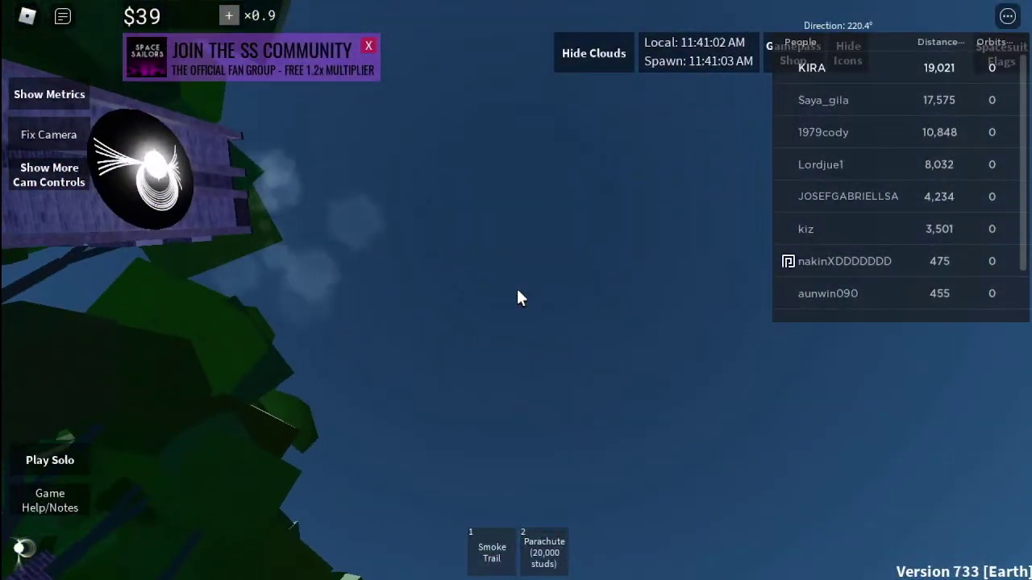
Switch from the sky view to a view behind the avatar and run across the central lawn.
{"action": "right_click_drag", "start_coordinate": [518, 298], "coordinate": [518, 299]}
{"action": "scroll", "coordinate": [519, 297], "scroll_direction": "down", "scroll_amount": 5}
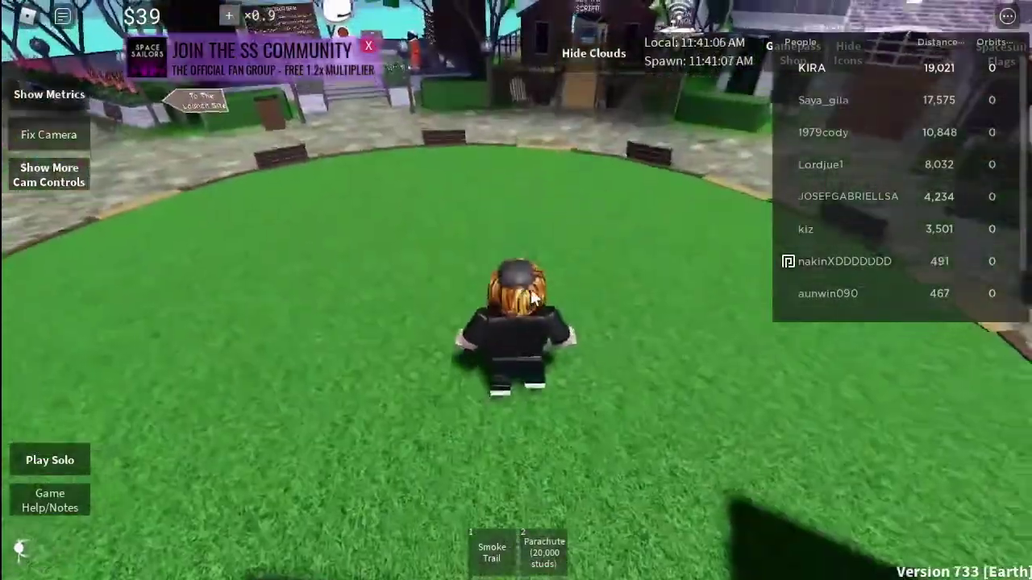
{"action": "key", "text": "w"}
{"action": "key", "text": "space"}
{"action": "key", "text": "w"}
{"action": "right_click_drag", "start_coordinate": [592, 277], "coordinate": [586, 268]}
{"action": "key", "text": "shift"}
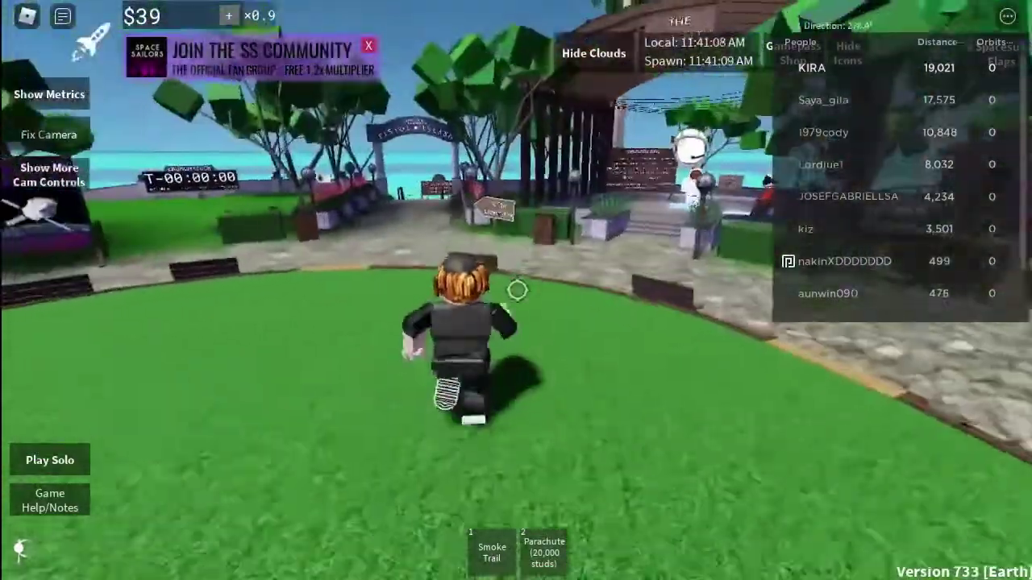
Leave the SPACE SAILORS experience and switch back to the Baseplate project in Roblox Studio.
{"action": "key", "text": "space"}
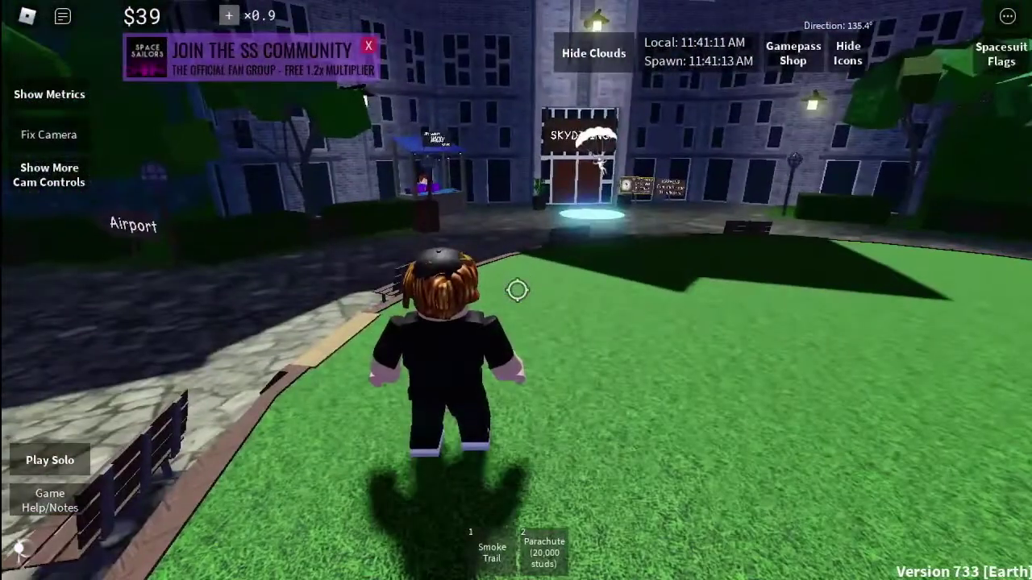
{"action": "key", "text": "w"}
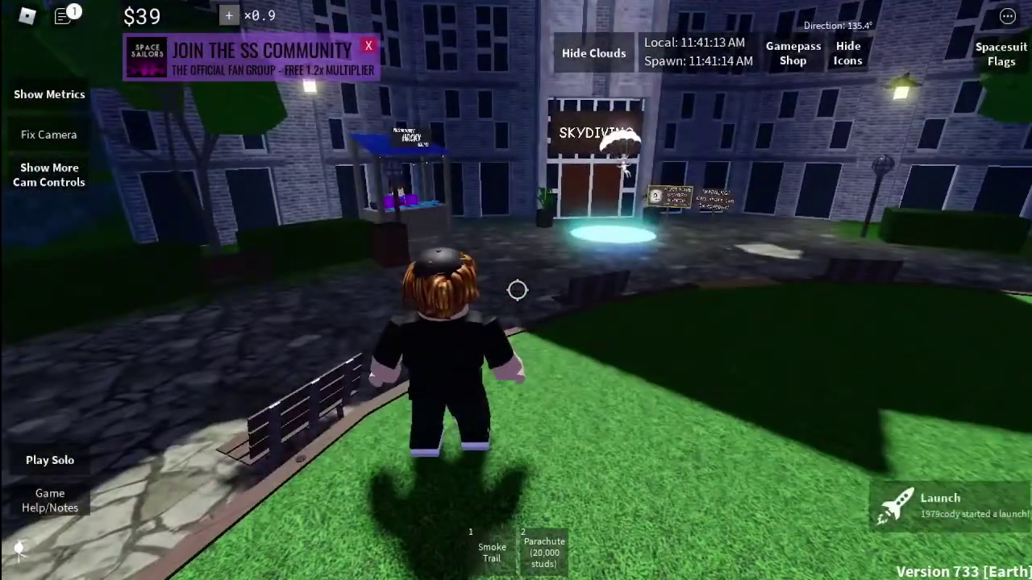
{"action": "key", "text": "Escape"}
{"action": "key", "text": "l"}
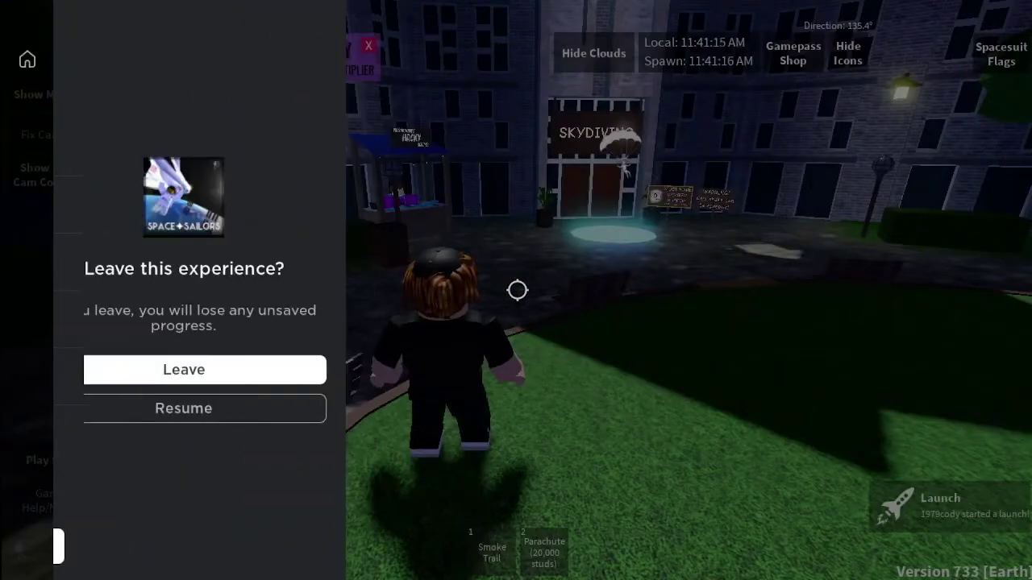
{"action": "key", "text": "alt+Tab"}
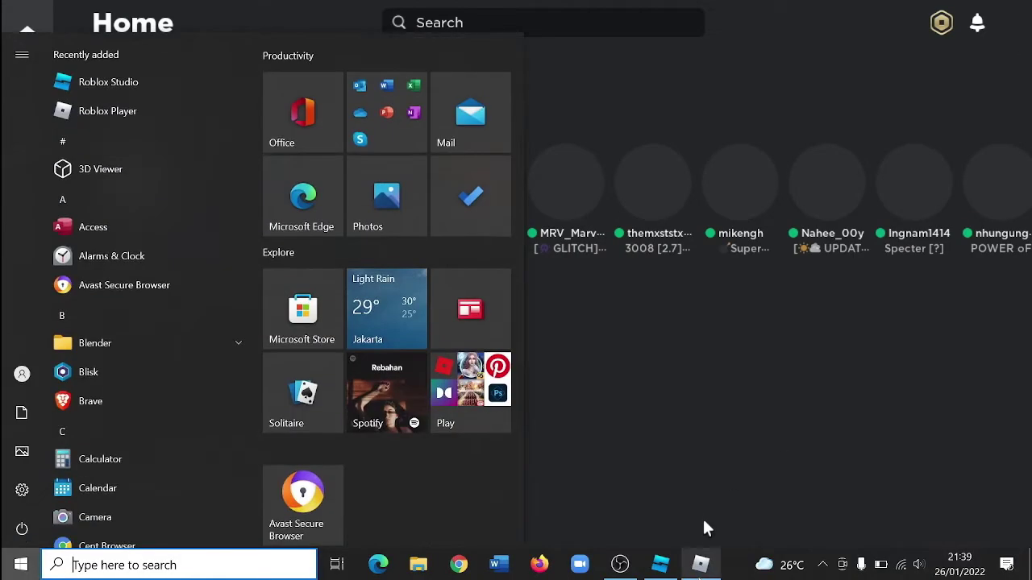
{"action": "mouse_move", "coordinate": [702, 559]}
{"action": "left_click", "coordinate": [773, 438]}
{"action": "left_click", "coordinate": [774, 440]}
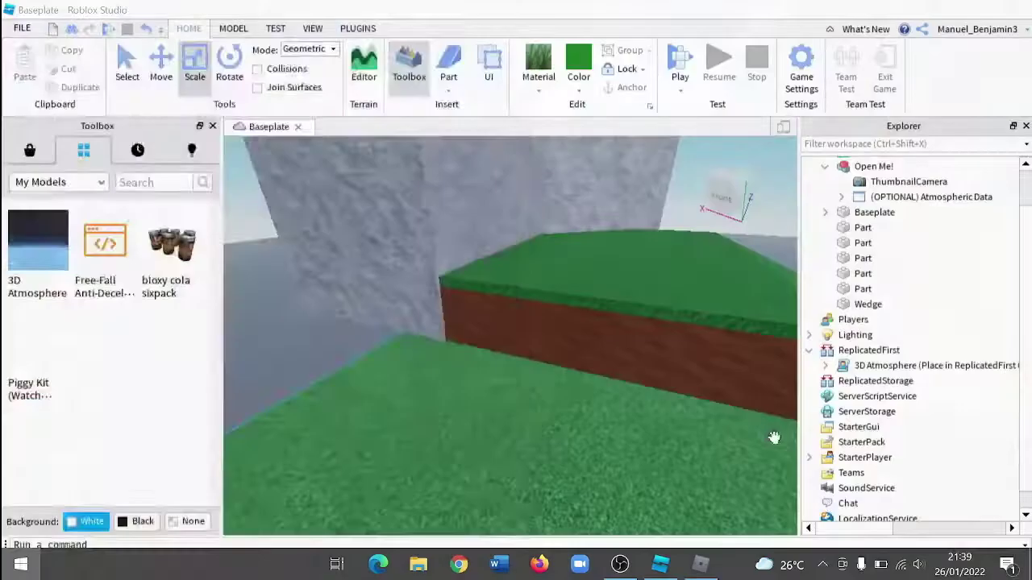
{"action": "key", "text": "super"}
Examine the raised grass platform, its ramp and the slate blocks up close and from above the map.
{"action": "left_click", "coordinate": [649, 430]}
{"action": "right_click_drag", "start_coordinate": [649, 430], "coordinate": [645, 425]}
{"action": "left_click", "coordinate": [497, 333]}
{"action": "right_click_drag", "start_coordinate": [497, 333], "coordinate": [498, 332]}
{"action": "key", "text": "a"}
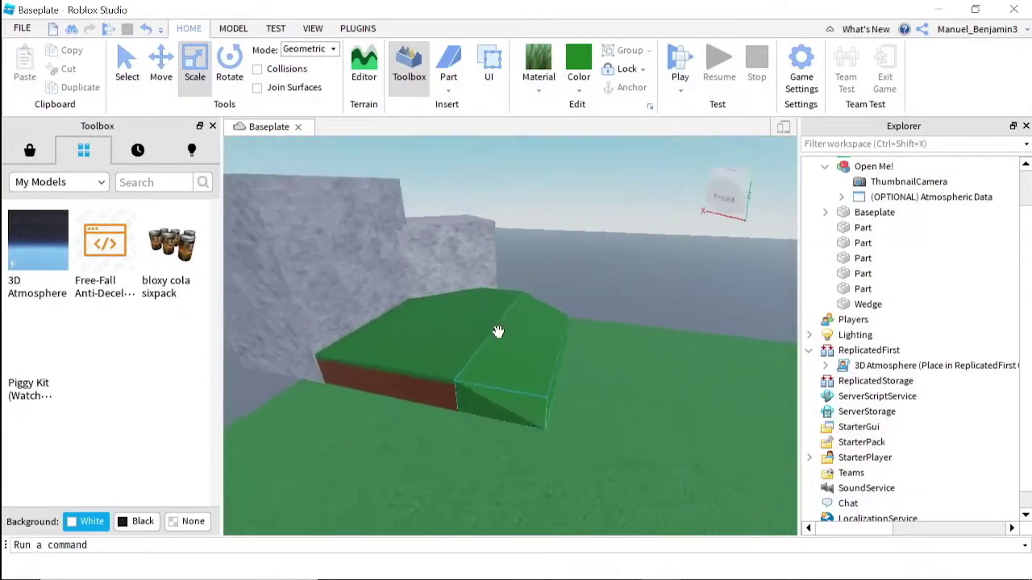
{"action": "key", "text": "w"}
{"action": "left_click", "coordinate": [154, 188]}
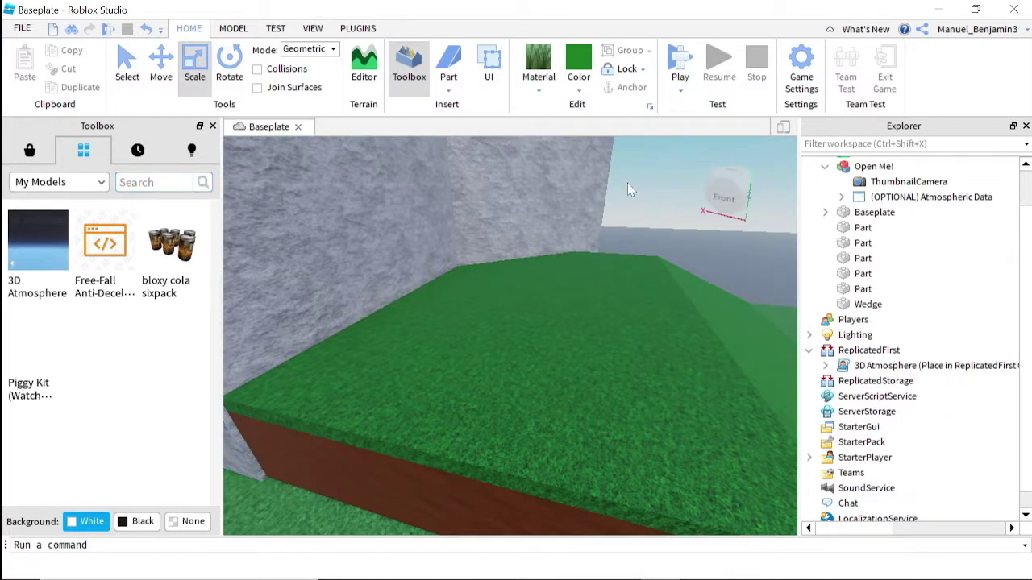
{"action": "key", "text": "s"}
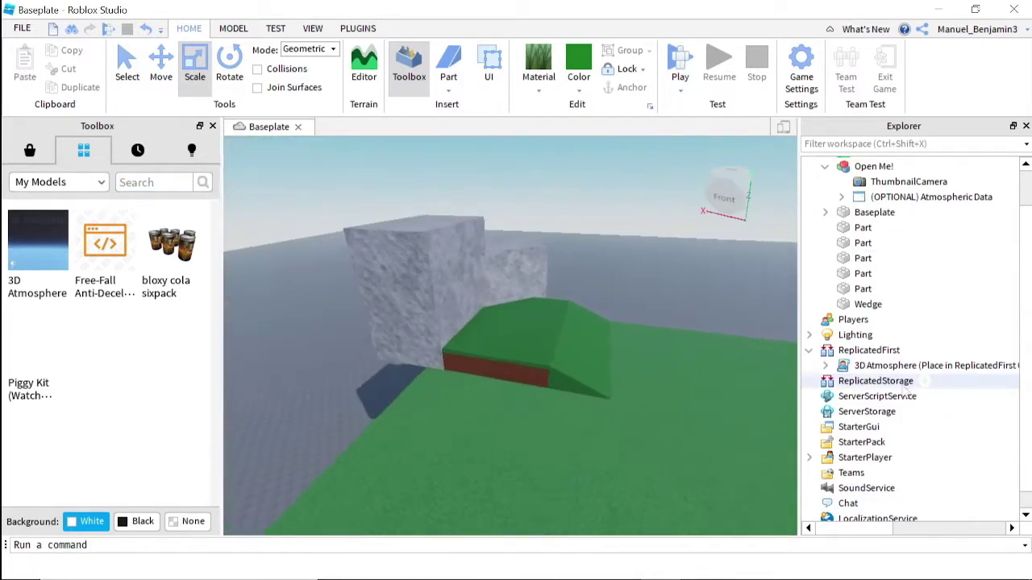
{"action": "key", "text": "w"}
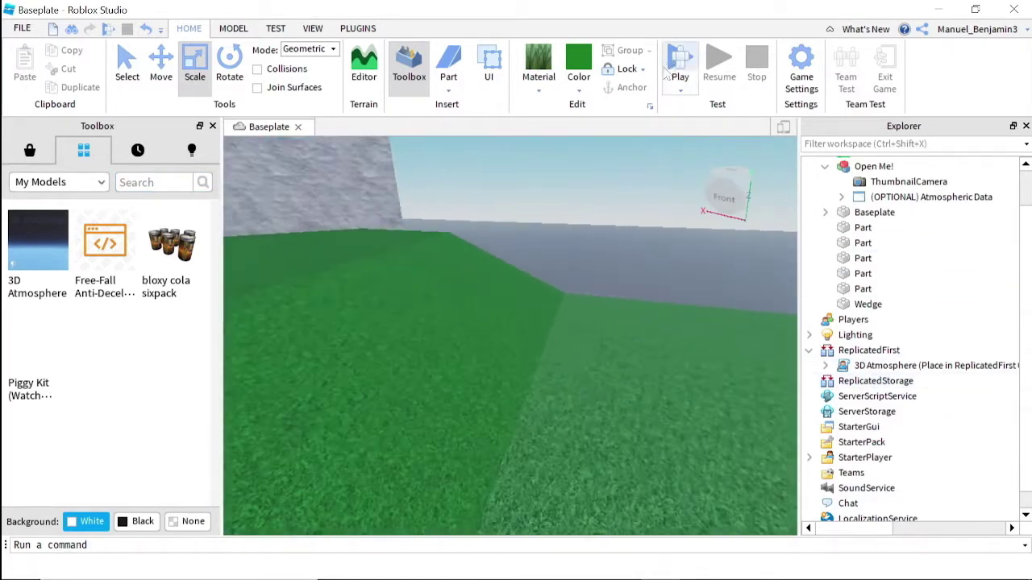
{"action": "right_click_drag", "start_coordinate": [556, 382], "coordinate": [556, 382]}
{"action": "key", "text": "s"}
{"action": "key", "text": "s"}
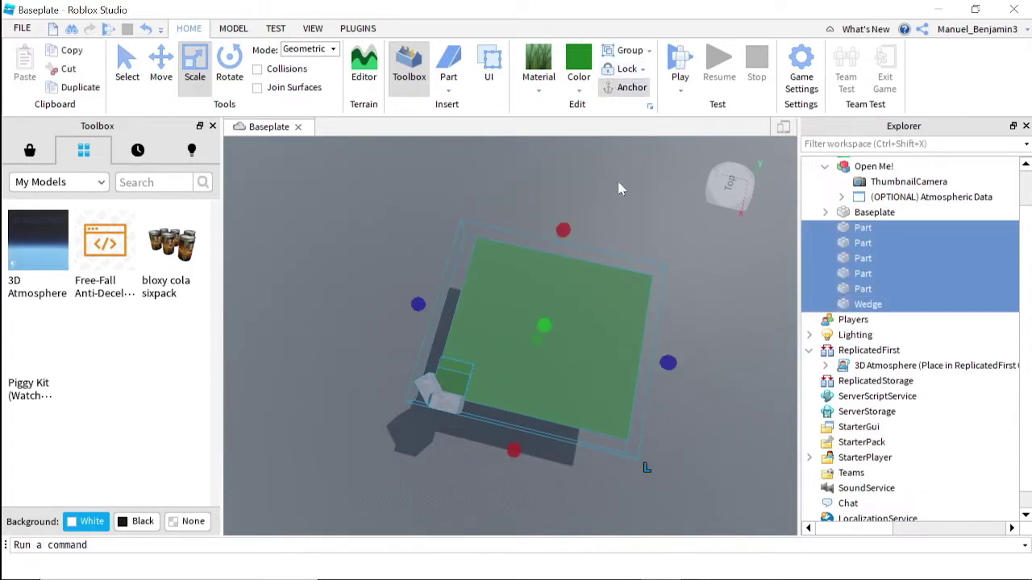
Playtest the map with Play Here and run the avatar across the grass ground under the new sky.
{"action": "right_click_drag", "start_coordinate": [595, 196], "coordinate": [595, 198]}
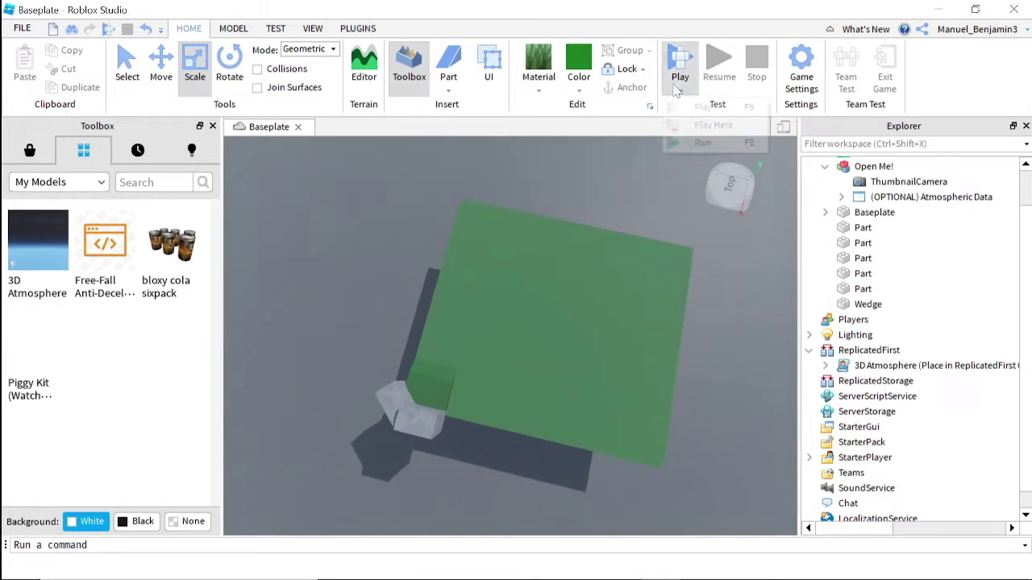
{"action": "left_click", "coordinate": [684, 129]}
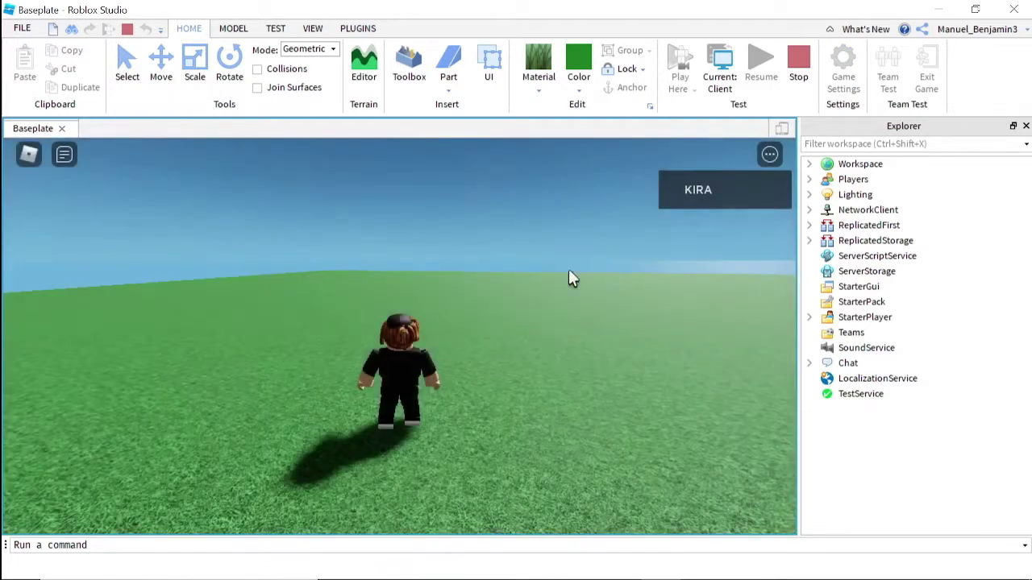
{"action": "right_click_drag", "start_coordinate": [568, 158], "coordinate": [569, 158]}
{"action": "scroll", "coordinate": [568, 158], "scroll_direction": "down", "scroll_amount": 5}
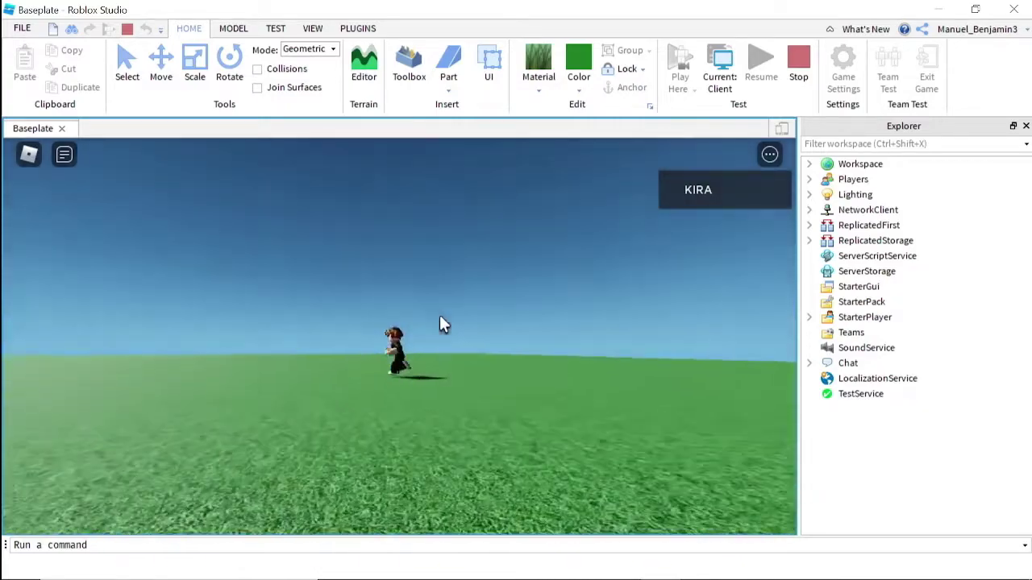
{"action": "key", "text": "w"}
{"action": "right_click_drag", "start_coordinate": [440, 315], "coordinate": [439, 314]}
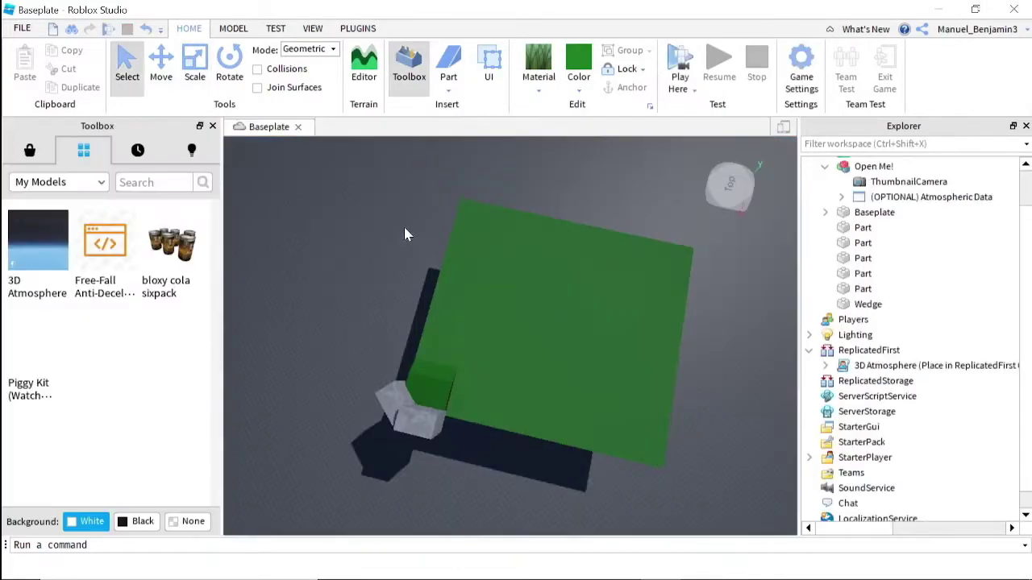
Search the Toolbox models for "invisible spawn" and place a spawn location on the raised grass platform.
{"action": "right_click_drag", "start_coordinate": [444, 212], "coordinate": [462, 286]}
{"action": "key", "text": "w"}
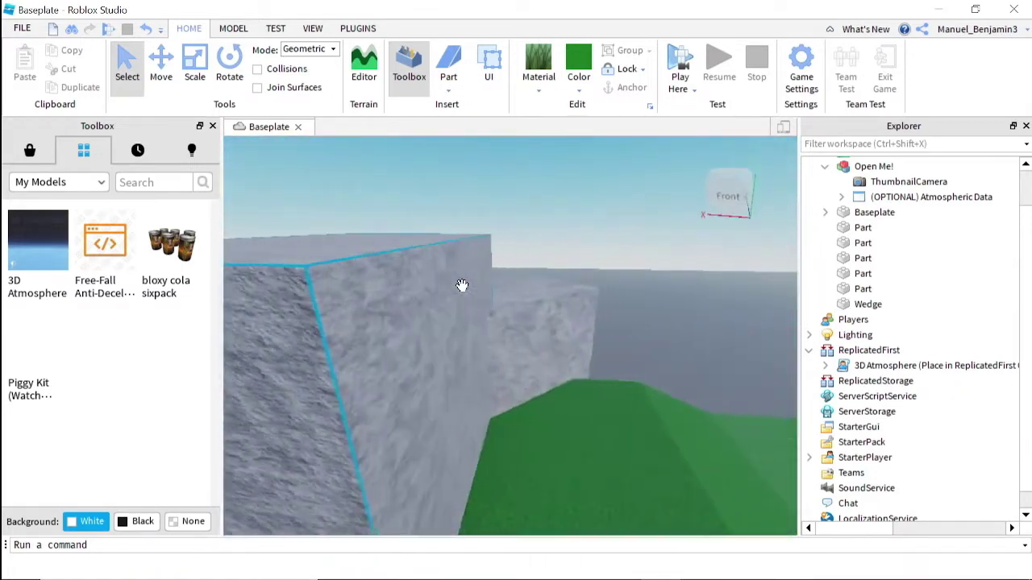
{"action": "key", "text": "d"}
{"action": "right_click_drag", "start_coordinate": [546, 366], "coordinate": [547, 365]}
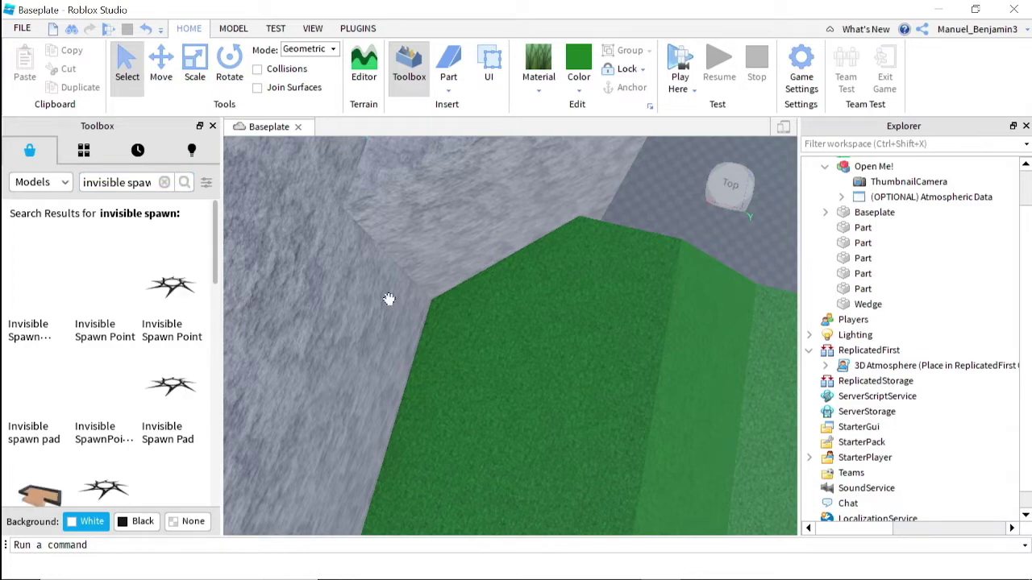
{"action": "right_click_drag", "start_coordinate": [389, 299], "coordinate": [435, 273]}
{"action": "key", "text": "s"}
{"action": "key", "text": "a"}
{"action": "key", "text": "w"}
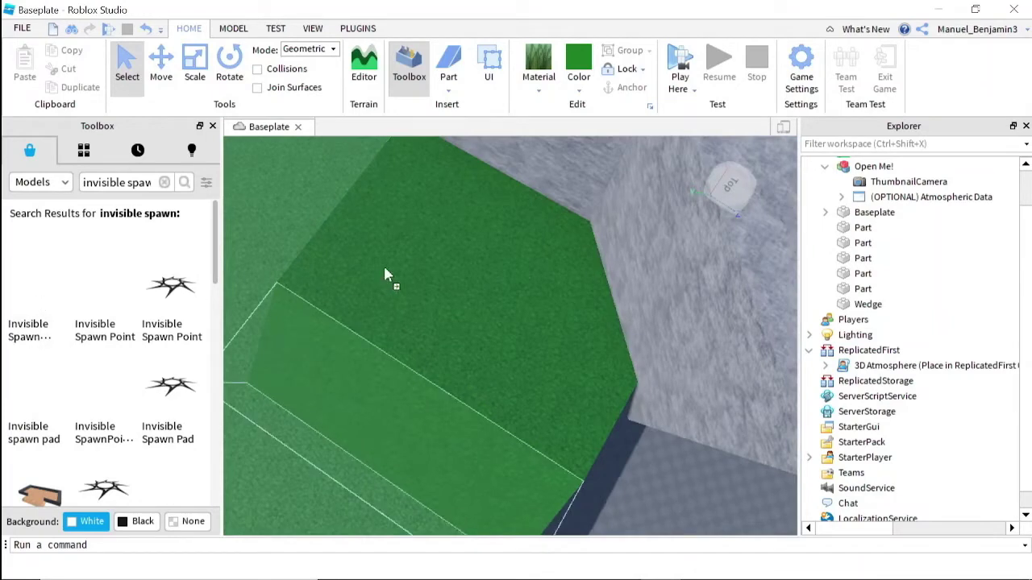
{"action": "left_click_drag", "start_coordinate": [385, 271], "coordinate": [481, 245]}
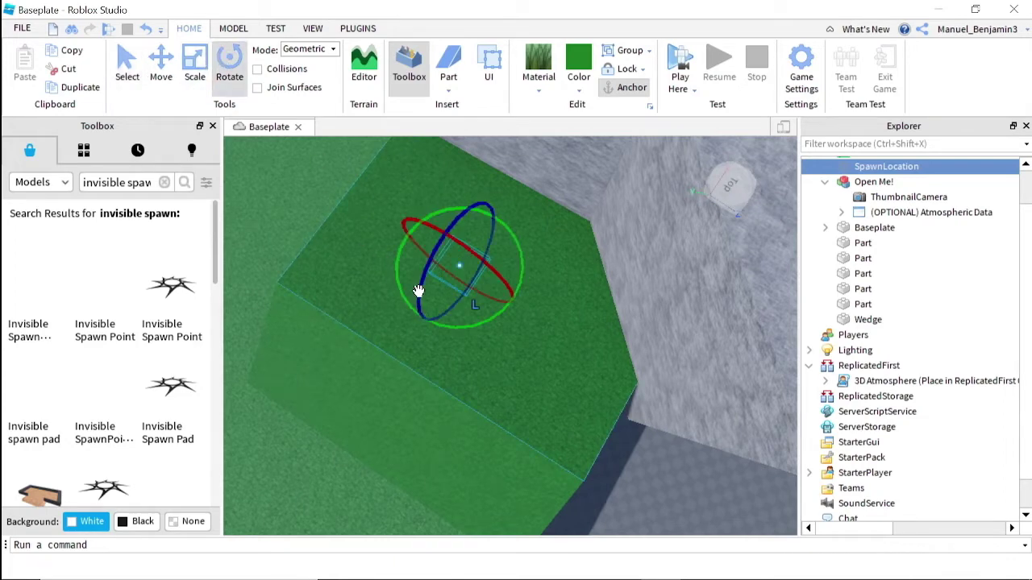
{"action": "right_click_drag", "start_coordinate": [524, 251], "coordinate": [526, 251]}
{"action": "left_click", "coordinate": [527, 255]}
{"action": "scroll", "coordinate": [527, 256], "scroll_direction": "down", "scroll_amount": 2}
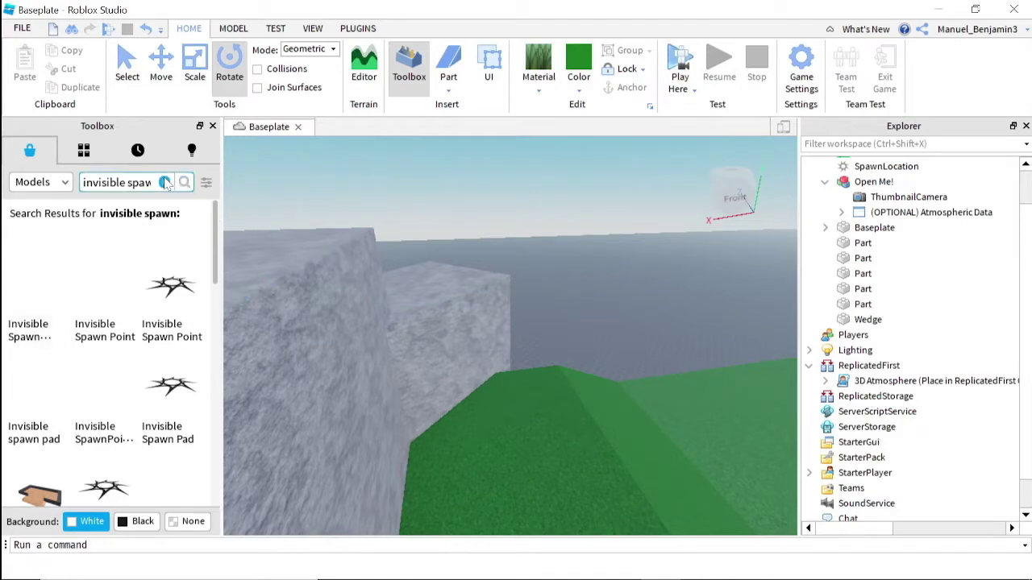
Duplicate a slate border block, then move and scale the copy to extend the wall beside the raised platform.
{"action": "right_click_drag", "start_coordinate": [547, 227], "coordinate": [547, 226]}
{"action": "left_click", "coordinate": [474, 357]}
{"action": "key", "text": "ctrl+d"}
{"action": "left_click", "coordinate": [161, 63]}
{"action": "left_click", "coordinate": [195, 63]}
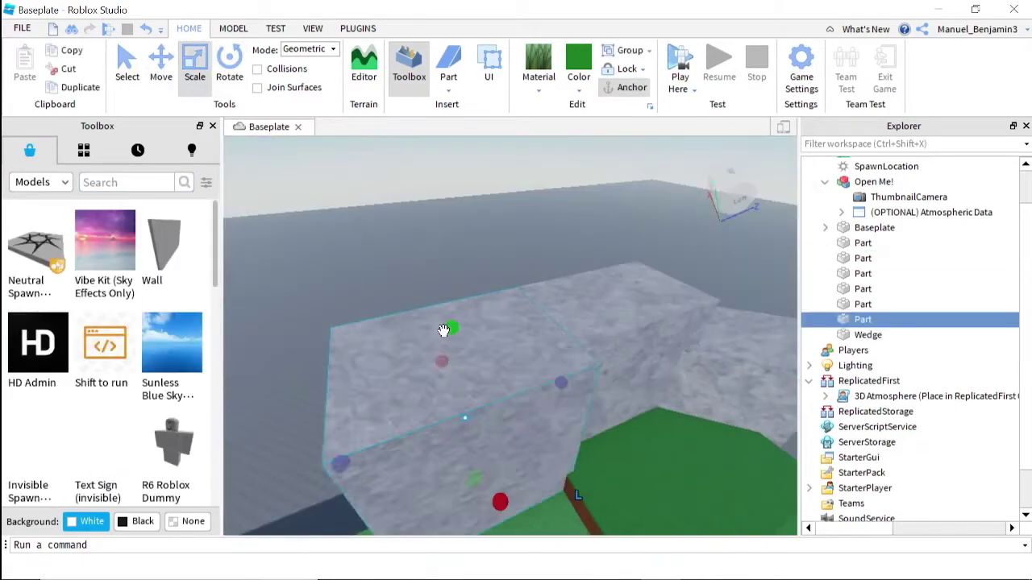
Playtest the map from the spawn location and stop the test.
{"action": "right_click_drag", "start_coordinate": [444, 331], "coordinate": [460, 320]}
{"action": "key", "text": "F5"}
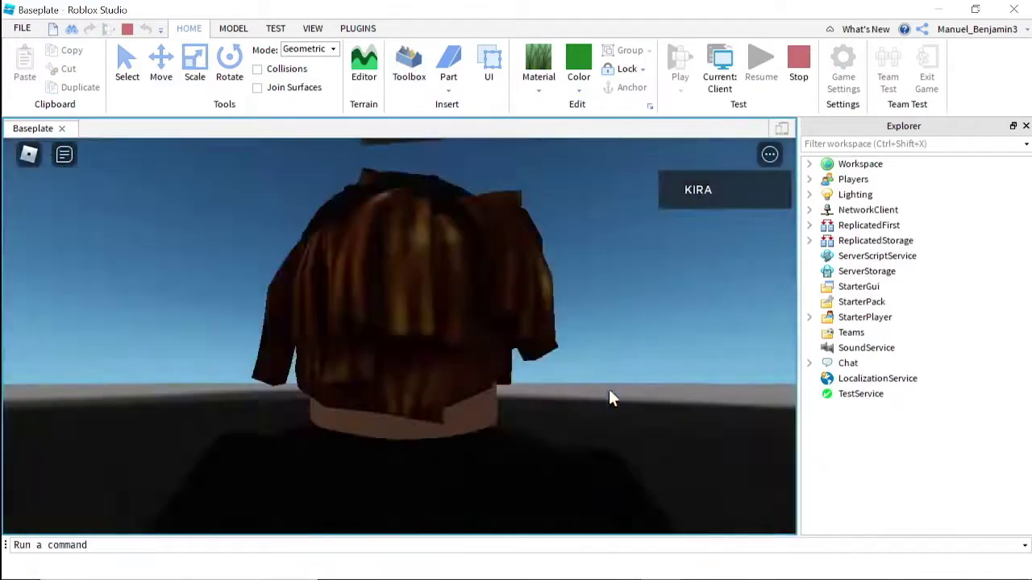
{"action": "left_click", "coordinate": [799, 63]}
Move and rotate another slate block copy into line with the wall around the raised platform.
{"action": "left_click", "coordinate": [161, 63]}
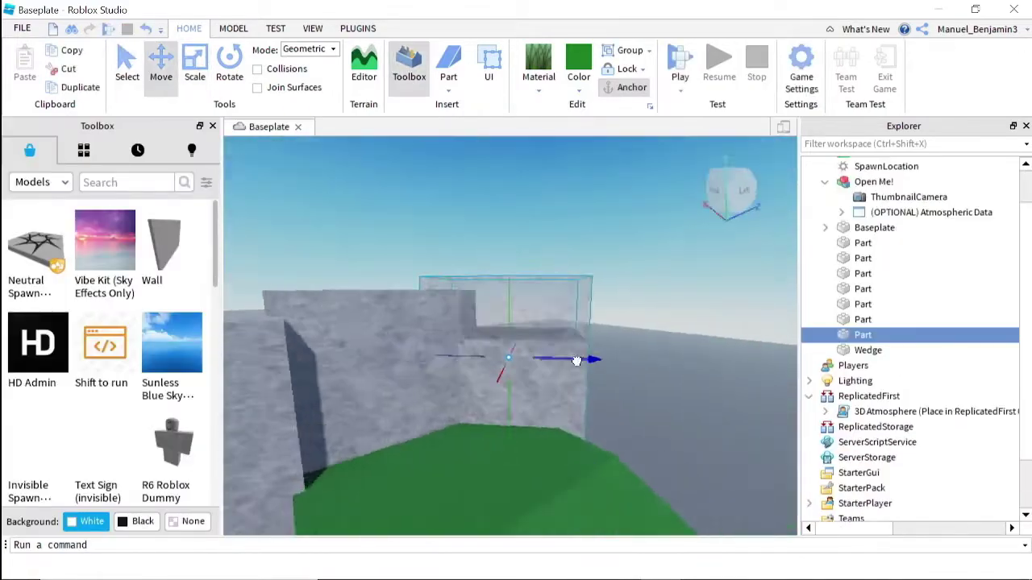
{"action": "left_click", "coordinate": [229, 63]}
{"action": "left_click_drag", "start_coordinate": [538, 306], "coordinate": [578, 371]}
{"action": "right_click_drag", "start_coordinate": [578, 371], "coordinate": [445, 382]}
{"action": "left_click", "coordinate": [444, 381]}
Duplicate a slate wall block and move, rotate and scale the copy to fill the gap behind the raised platform.
{"action": "left_click", "coordinate": [556, 484]}
{"action": "key", "text": "ctrl+d"}
{"action": "left_click", "coordinate": [161, 63]}
{"action": "left_click", "coordinate": [230, 63]}
{"action": "left_click", "coordinate": [194, 63]}
{"action": "left_click", "coordinate": [650, 283]}
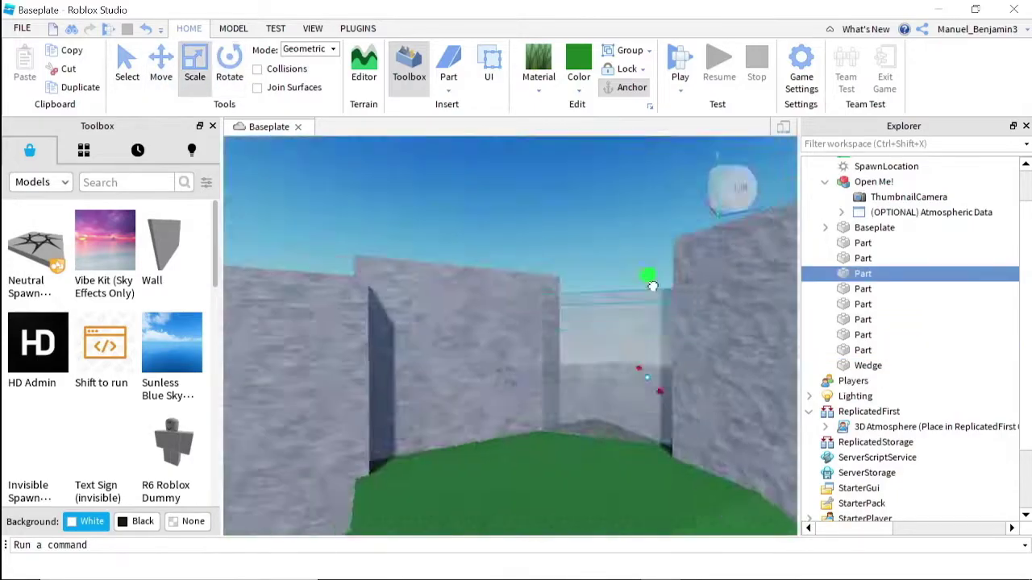
Duplicate a slate block again and move and rotate the copy to continue the wall at an angle along the grass.
{"action": "left_click", "coordinate": [655, 323]}
{"action": "key", "text": "ctrl+d"}
{"action": "left_click", "coordinate": [161, 62]}
{"action": "left_click_drag", "start_coordinate": [475, 372], "coordinate": [621, 372]}
{"action": "left_click", "coordinate": [229, 62]}
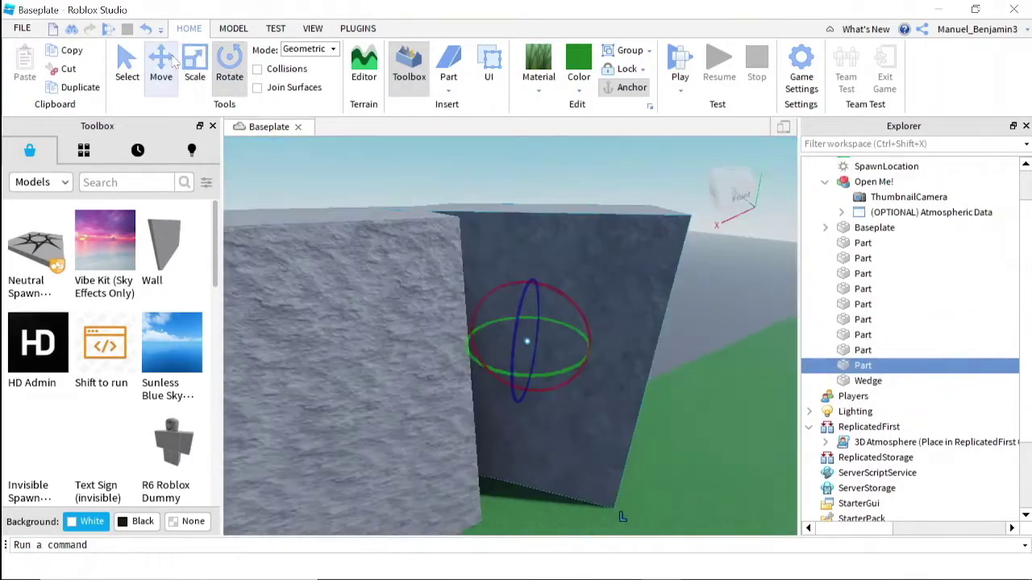
{"action": "left_click", "coordinate": [161, 63]}
Insert a cylinder part and give it a wood material and a brown color.
{"action": "left_click", "coordinate": [448, 90]}
{"action": "left_click", "coordinate": [470, 170]}
{"action": "left_click", "coordinate": [538, 90]}
{"action": "left_click", "coordinate": [579, 91]}
{"action": "left_click", "coordinate": [713, 345]}
Stand the brown wood cylinder upright and move and scale it into the corner between the slate walls.
{"action": "left_click", "coordinate": [229, 63]}
{"action": "left_click", "coordinate": [161, 63]}
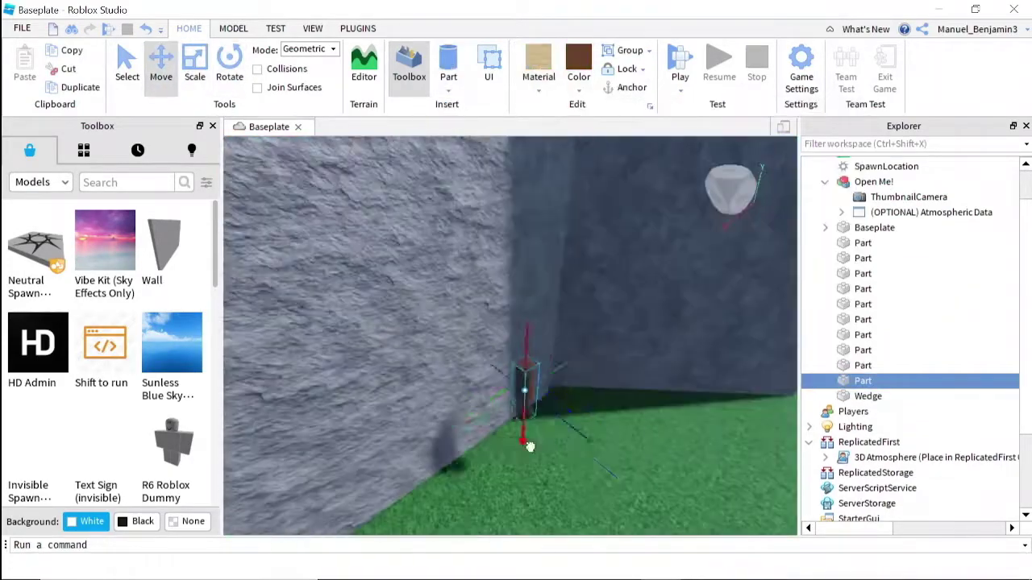
{"action": "left_click_drag", "start_coordinate": [587, 430], "coordinate": [594, 435]}
{"action": "right_click_drag", "start_coordinate": [564, 269], "coordinate": [643, 327]}
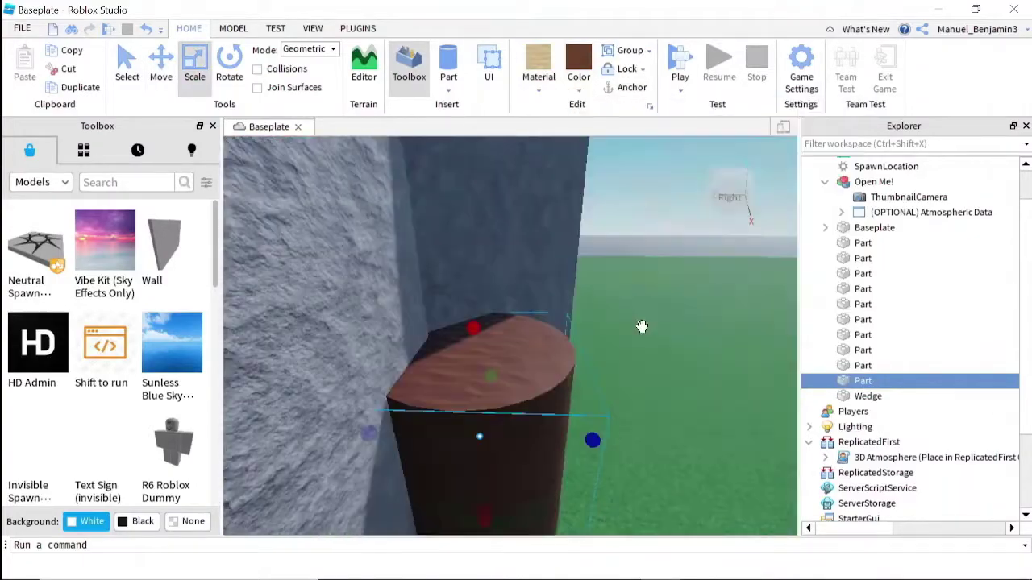
Insert a second cylinder, rotate and scale it into a thin flat disc, and place it on top of the upright cylinder.
{"action": "left_click", "coordinate": [449, 63]}
{"action": "left_click", "coordinate": [229, 63]}
{"action": "left_click_drag", "start_coordinate": [499, 300], "coordinate": [509, 311]}
{"action": "key", "text": "ctrl+3"}
{"action": "right_click_drag", "start_coordinate": [508, 311], "coordinate": [514, 246]}
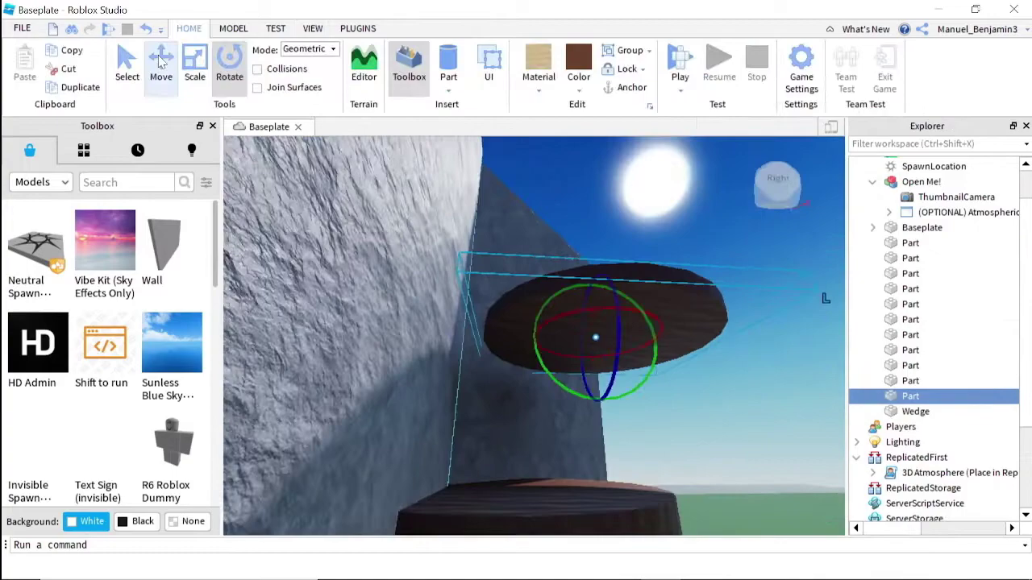
{"action": "left_click", "coordinate": [161, 62]}
{"action": "right_click_drag", "start_coordinate": [516, 258], "coordinate": [524, 323]}
{"action": "left_click_drag", "start_coordinate": [534, 316], "coordinate": [557, 320]}
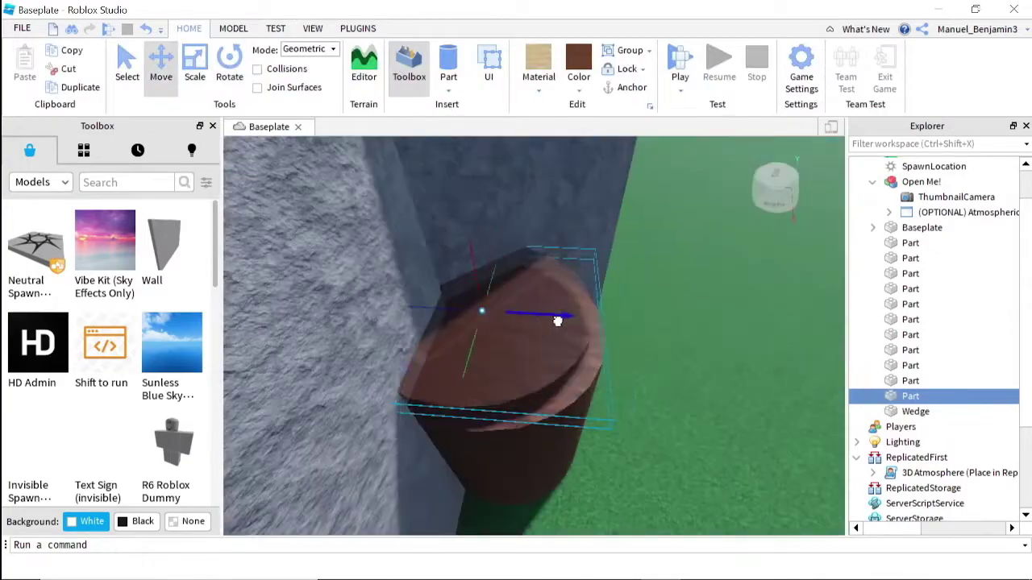
Change the material and color of the disc on the wooden cylinder, then adjust its size and position.
{"action": "right_click_drag", "start_coordinate": [628, 387], "coordinate": [672, 348]}
{"action": "left_click", "coordinate": [539, 90]}
{"action": "left_click", "coordinate": [558, 284]}
{"action": "left_click", "coordinate": [579, 90]}
{"action": "left_click", "coordinate": [603, 147]}
{"action": "left_click", "coordinate": [194, 63]}
{"action": "right_click_drag", "start_coordinate": [565, 266], "coordinate": [670, 339]}
{"action": "scroll", "coordinate": [645, 330], "scroll_direction": "down", "scroll_amount": 3}
{"action": "left_click", "coordinate": [162, 63]}
{"action": "left_click", "coordinate": [354, 265]}
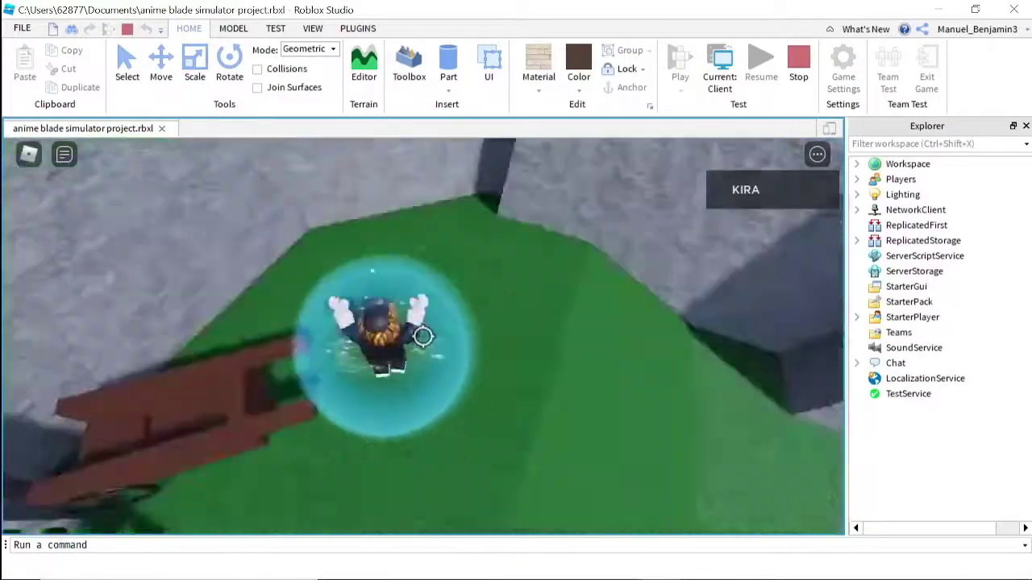
Move the avatar from the spawn to the wooden cart and fence in the anime blade simulator project playtest.
{"action": "key", "text": "w"}
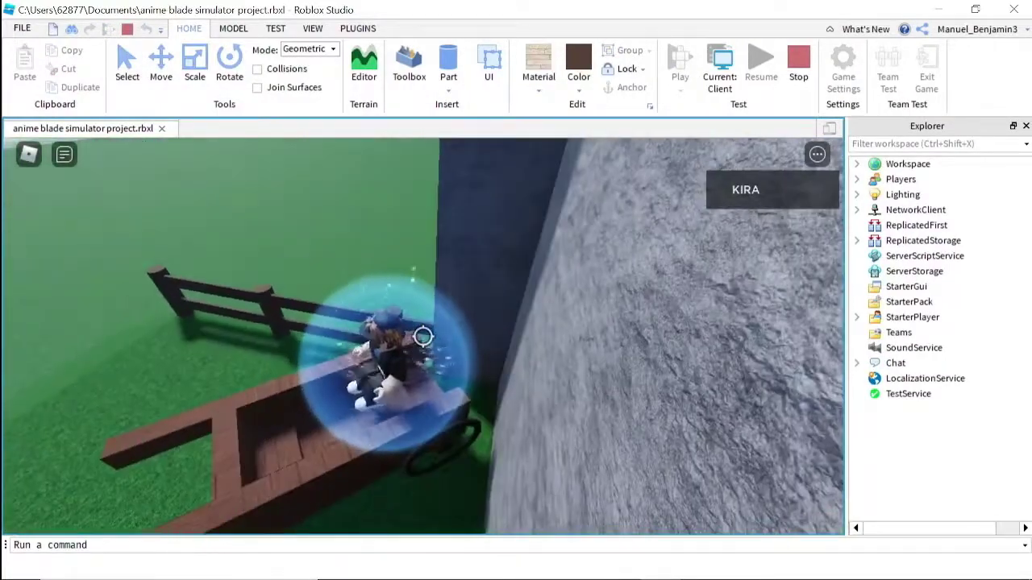